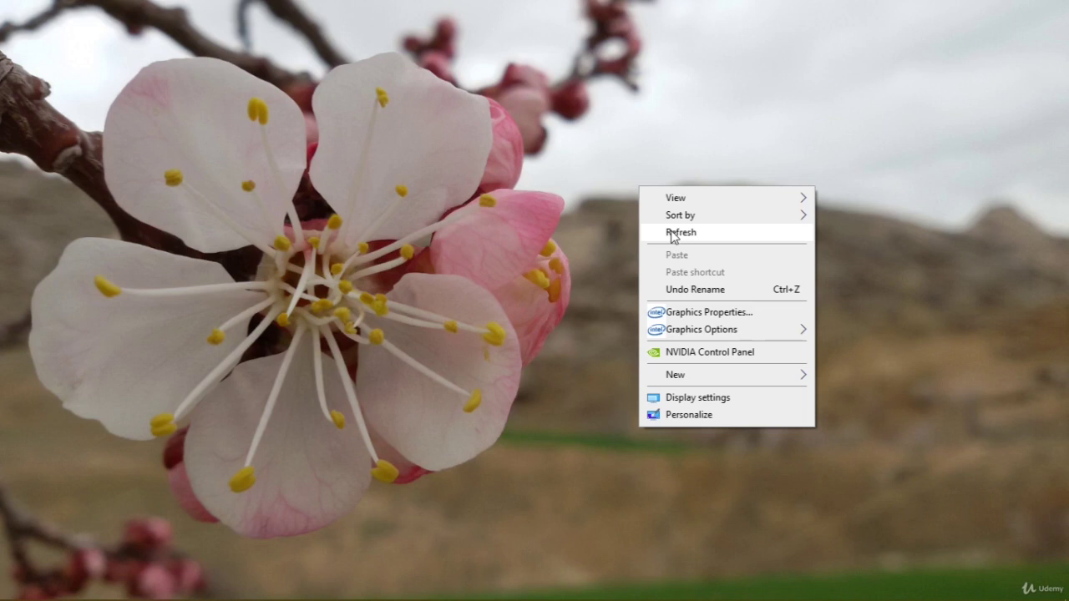
- Open the taskbar's options and view the choices for showing search on the taskbar
{"action": "left_click", "coordinate": [599, 277]}
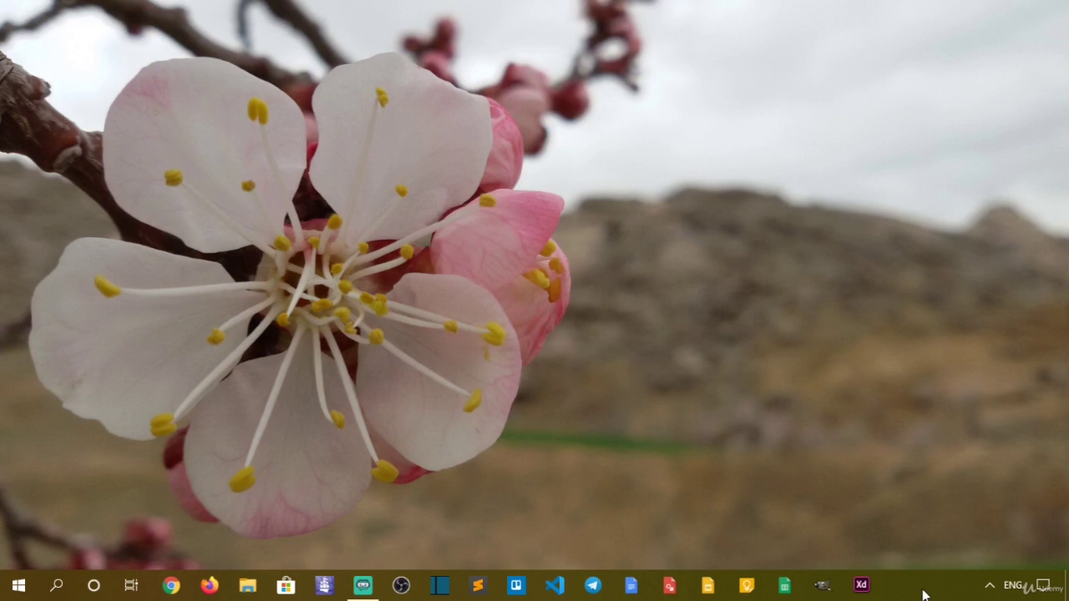
{"action": "right_click", "coordinate": [924, 594]}
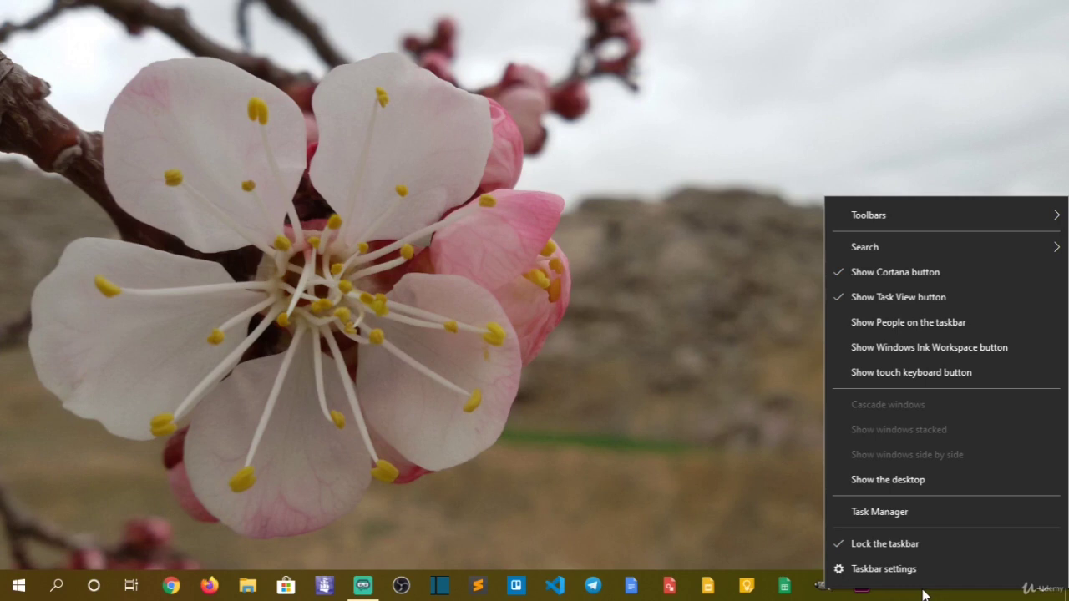
{"action": "mouse_move", "coordinate": [894, 249]}
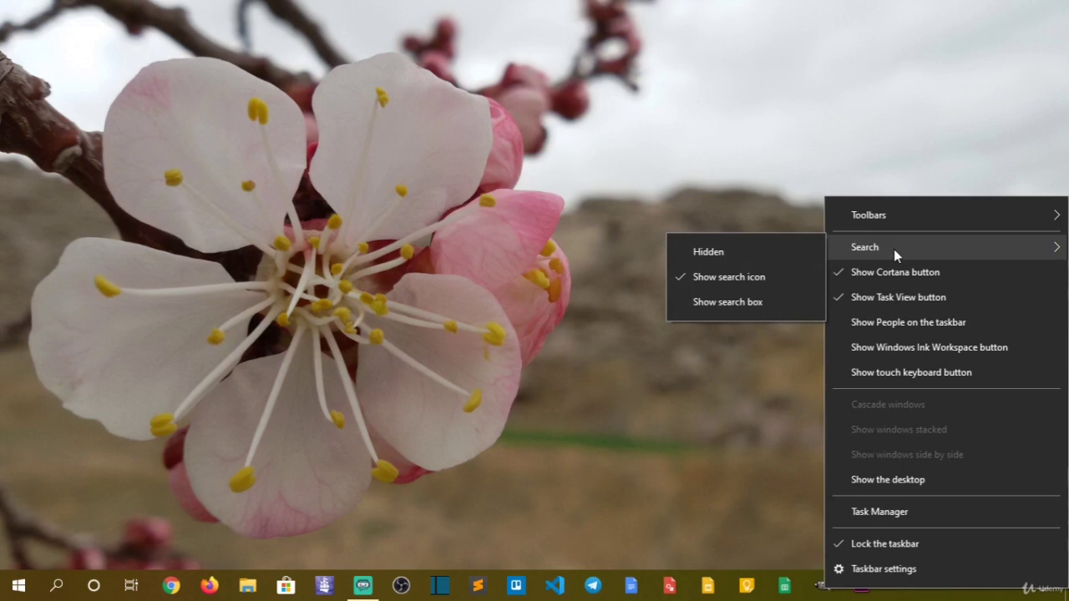
{"action": "left_click", "coordinate": [743, 301]}
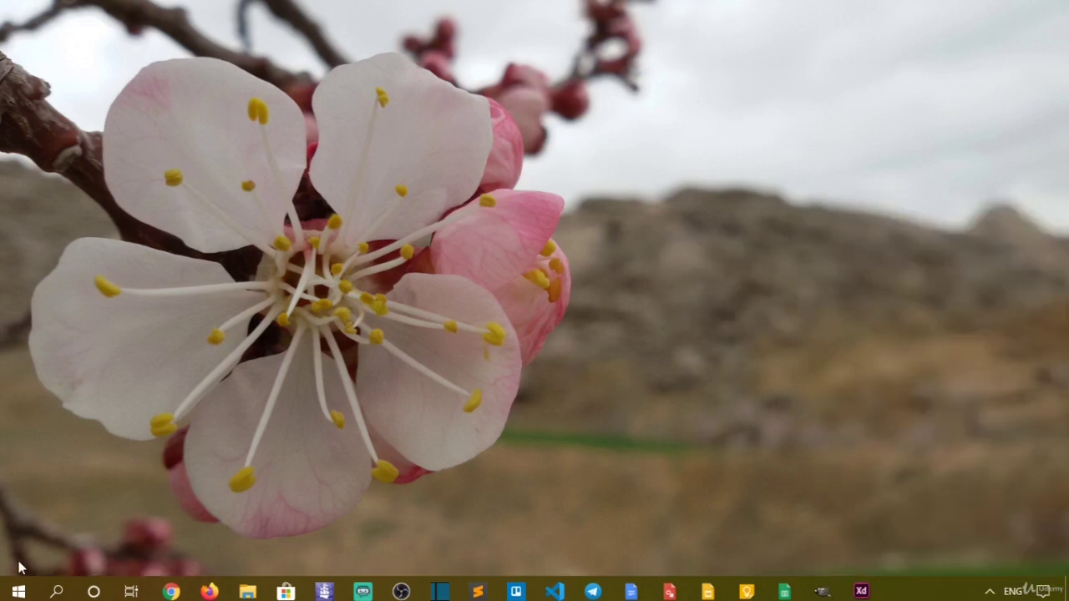
- Open the Start menu to look over its app list and tiles, and close it again
{"action": "mouse_move", "coordinate": [15, 599]}
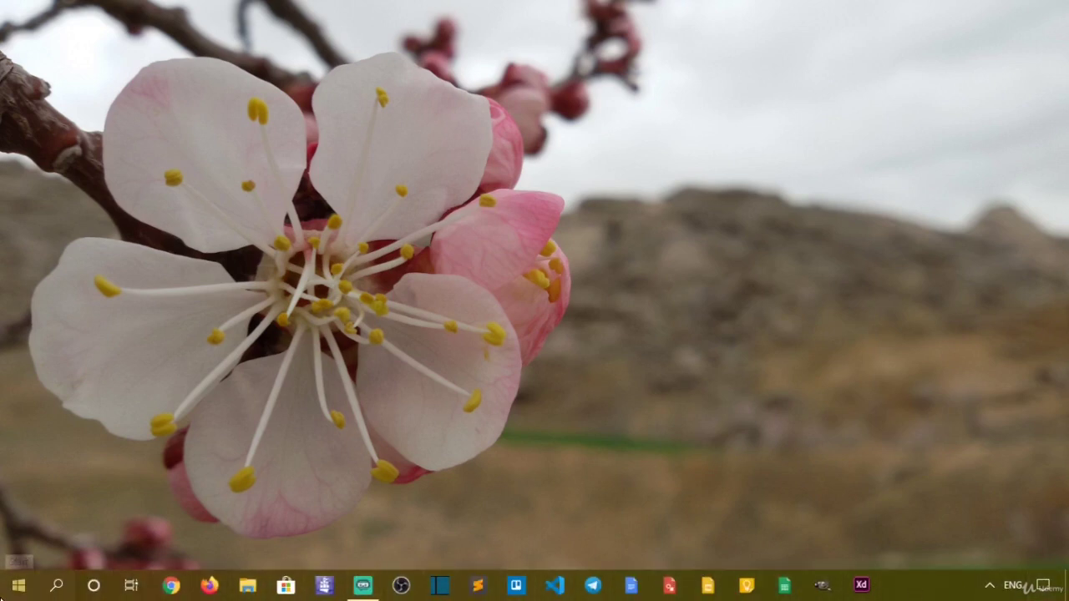
{"action": "left_click", "coordinate": [18, 585]}
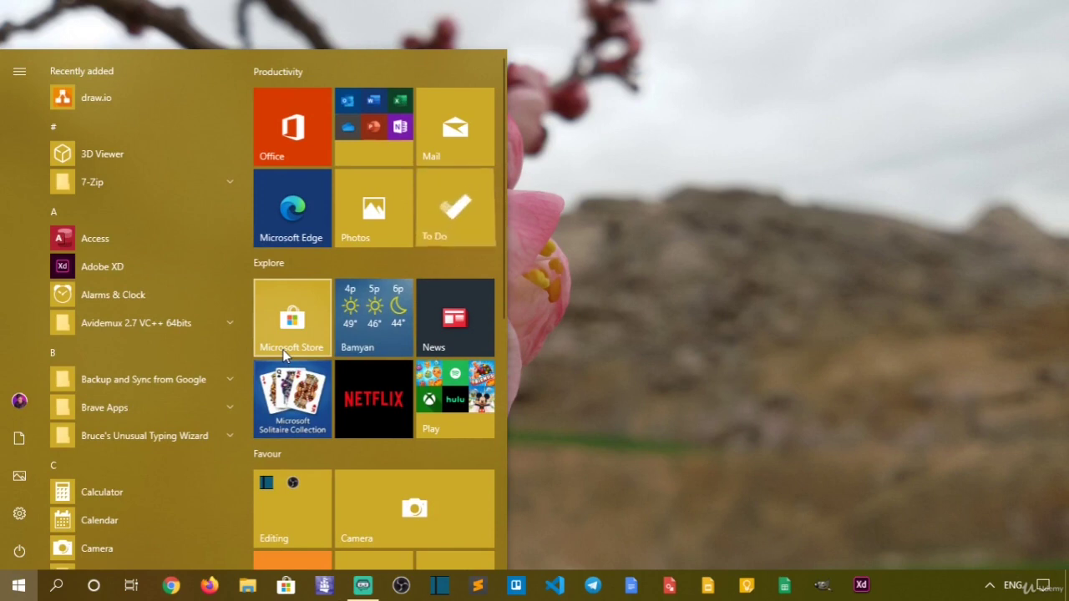
{"action": "left_click", "coordinate": [766, 324]}
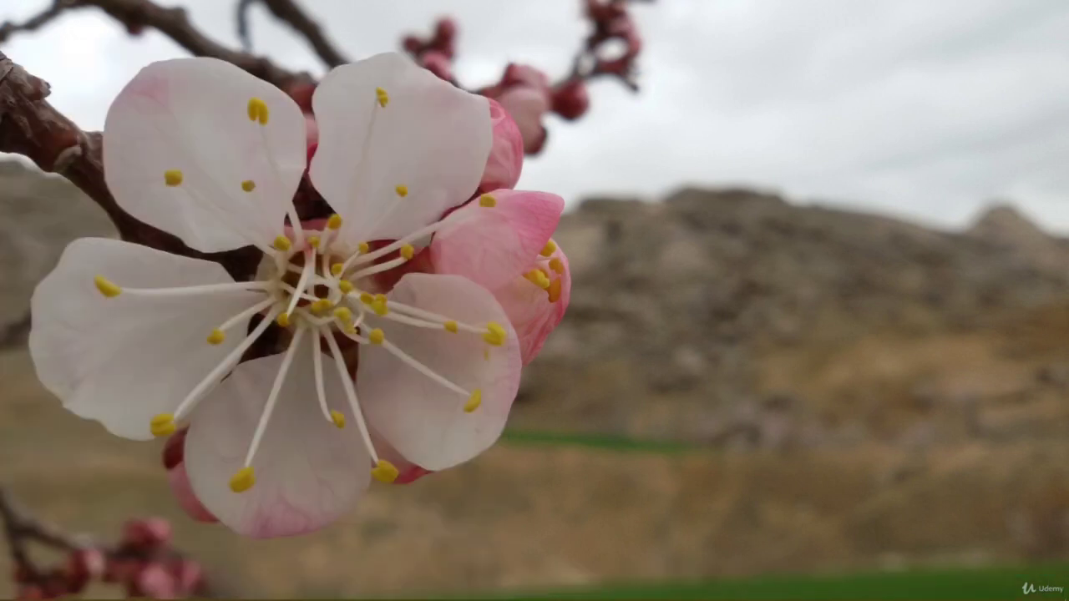
{"action": "mouse_move", "coordinate": [92, 588]}
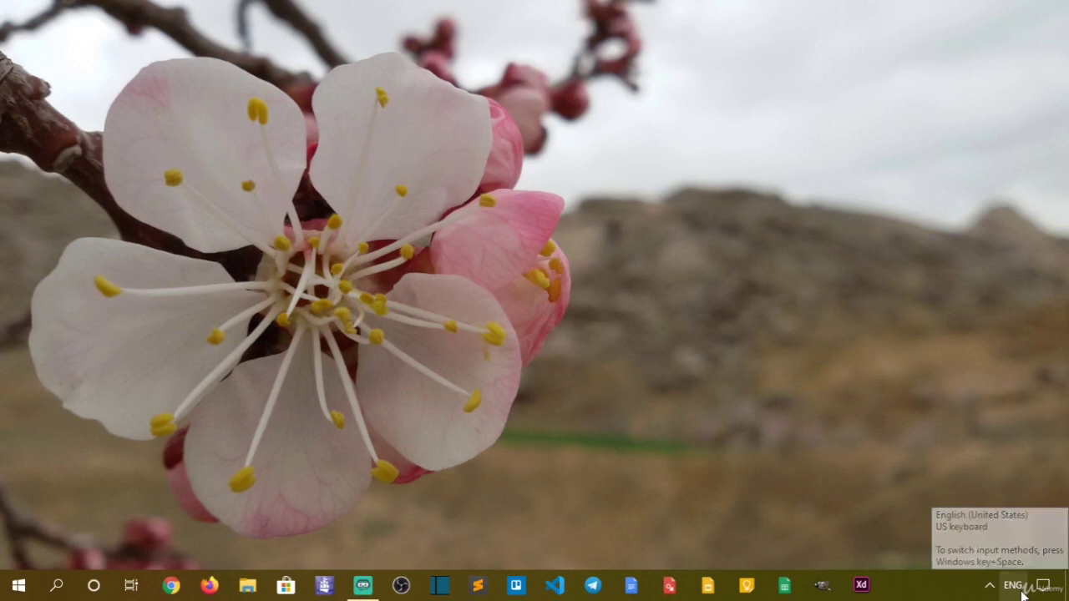
{"action": "left_click", "coordinate": [18, 586]}
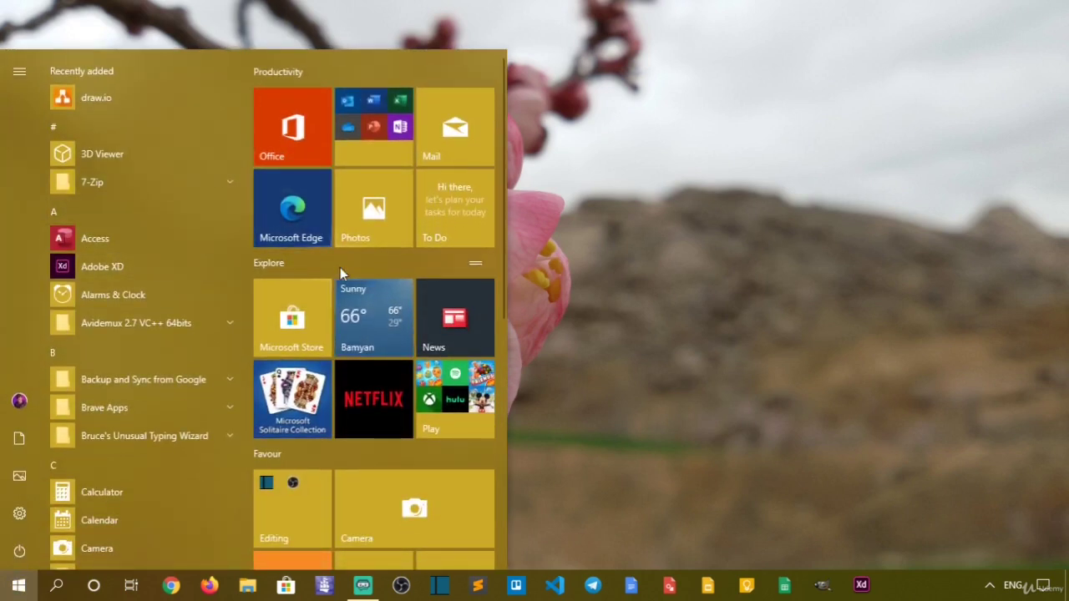
{"action": "left_click", "coordinate": [545, 301]}
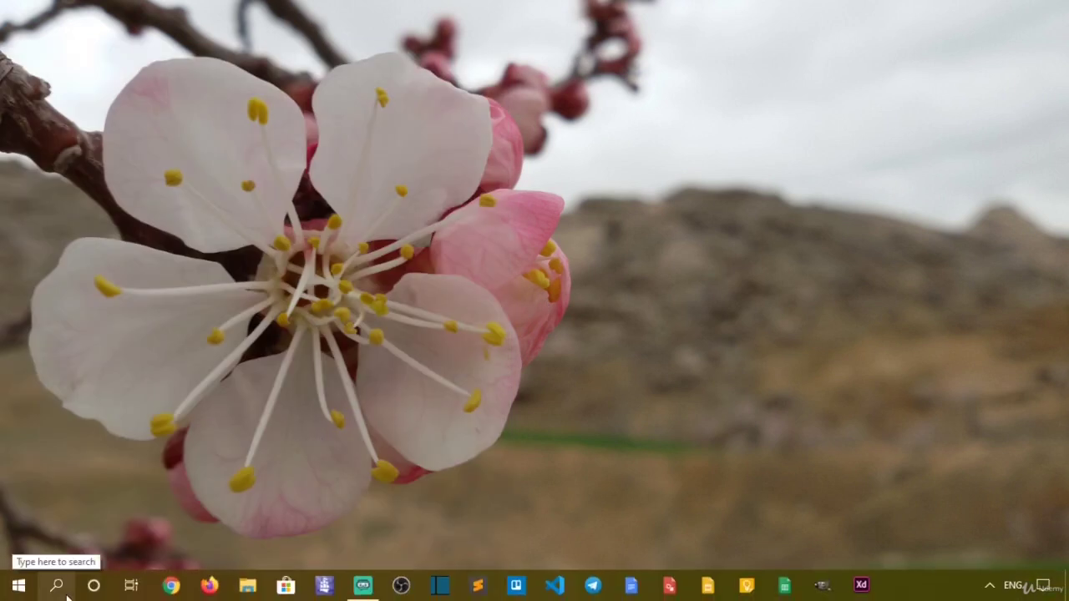
- Use Windows Search to look up mspaint, view the additional result filter categories, and close the search
{"action": "left_click", "coordinate": [59, 588]}
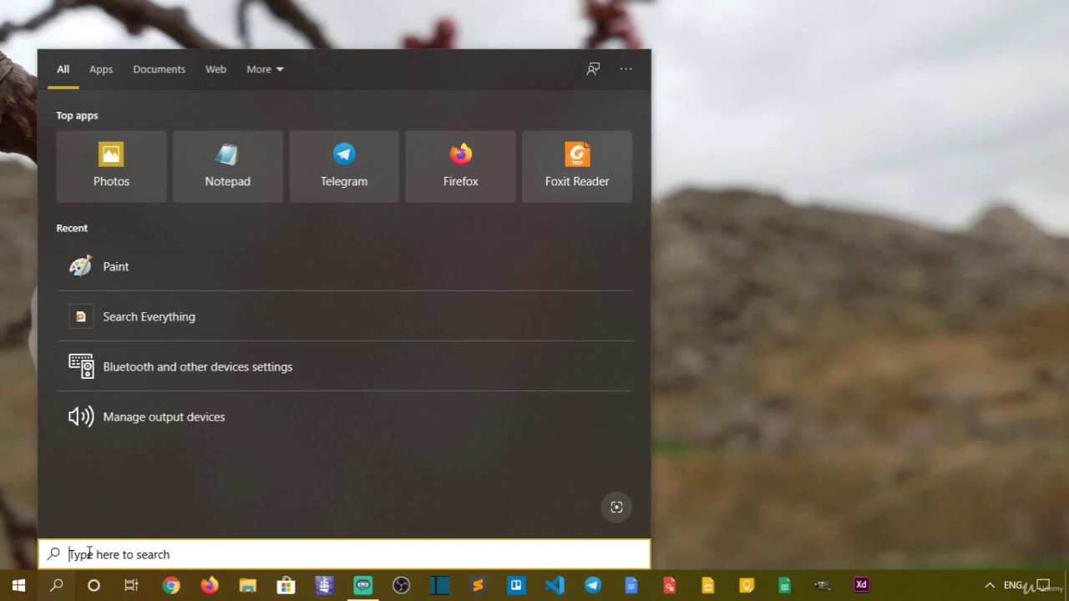
{"action": "type", "text": "mspaint"}
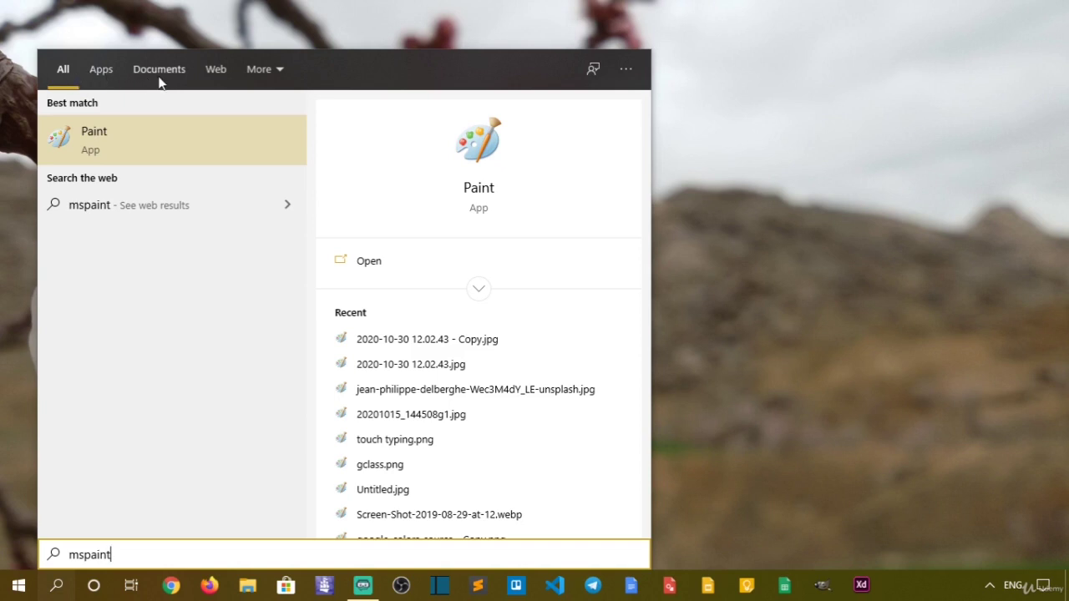
{"action": "left_click", "coordinate": [257, 76]}
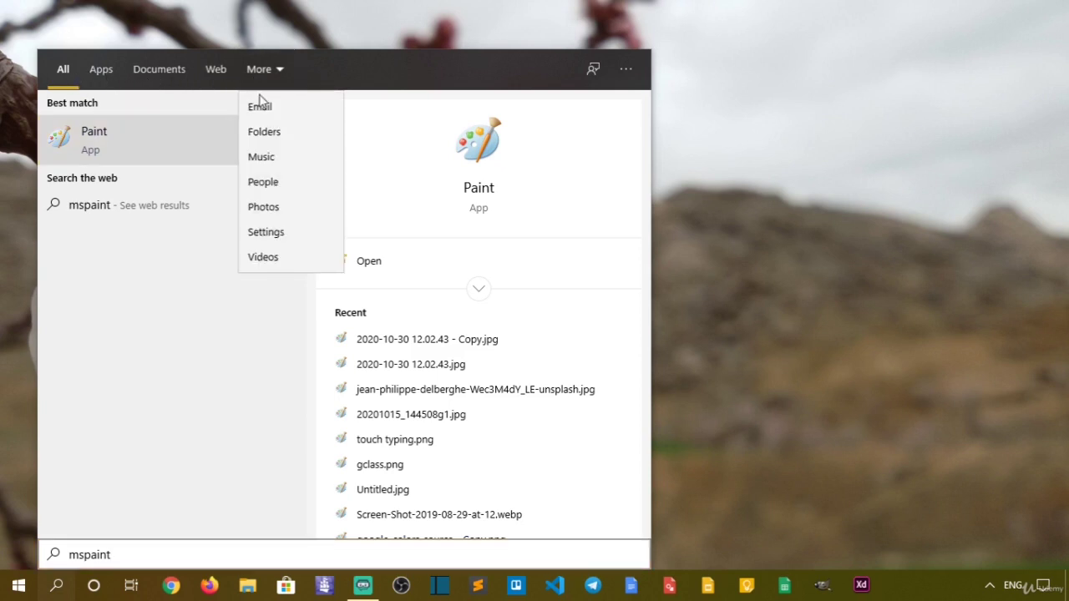
{"action": "left_click", "coordinate": [372, 192]}
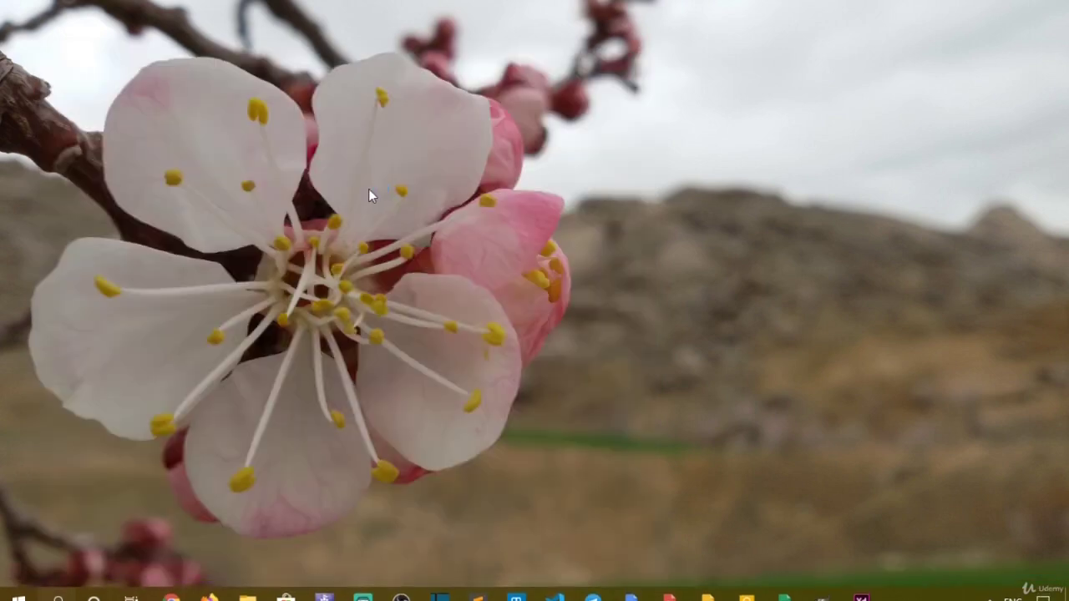
{"action": "left_click", "coordinate": [1058, 8]}
- Search for mspaint from the Start menu, open its web results in Microsoft Edge, and close the browser window
{"action": "key", "text": "super"}
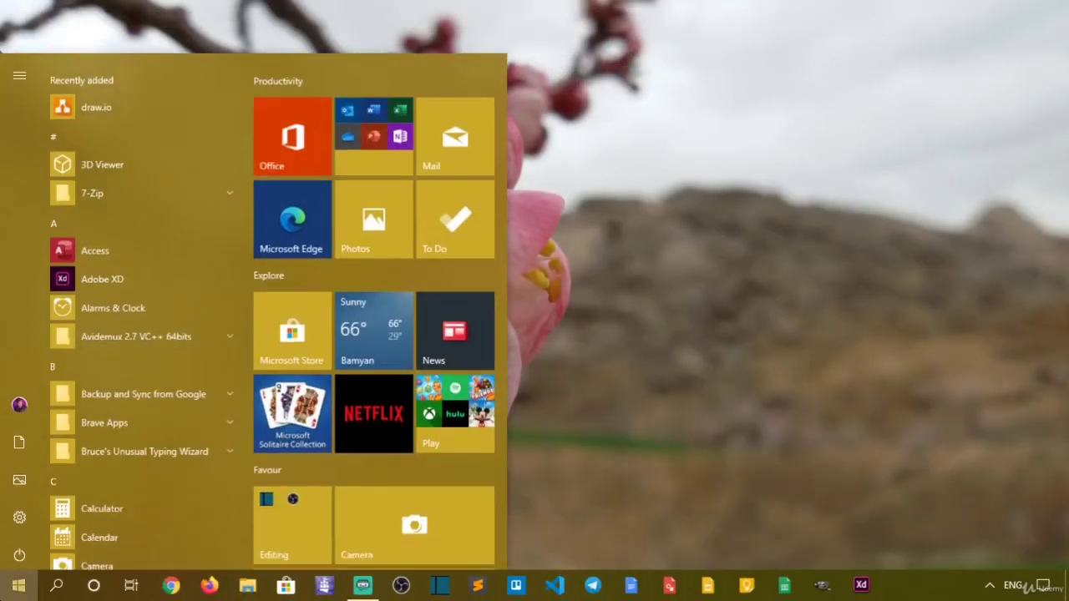
{"action": "type", "text": "mspaint"}
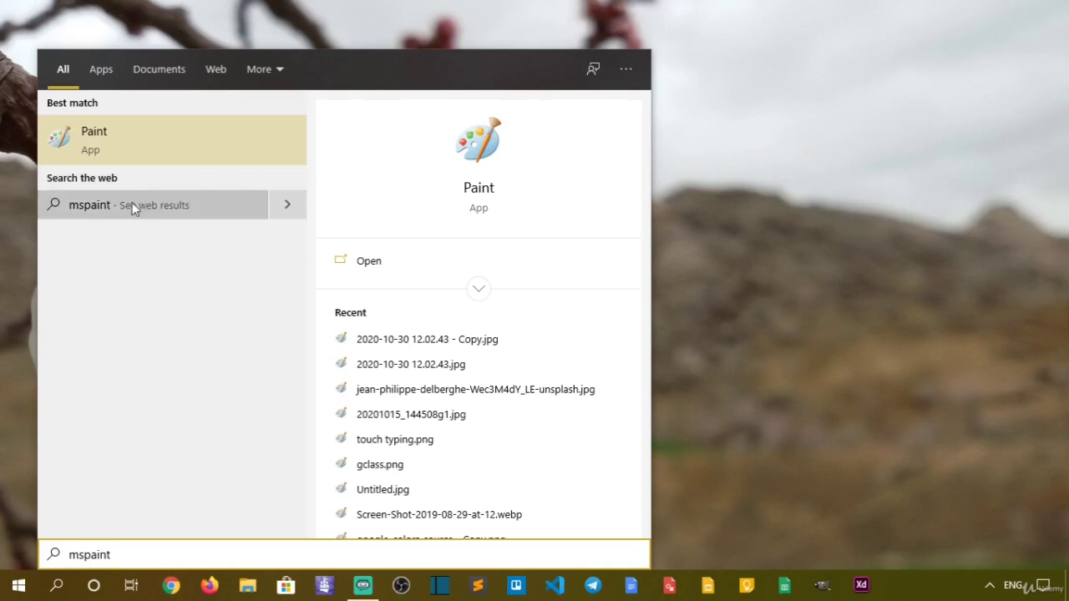
{"action": "key", "text": "Return"}
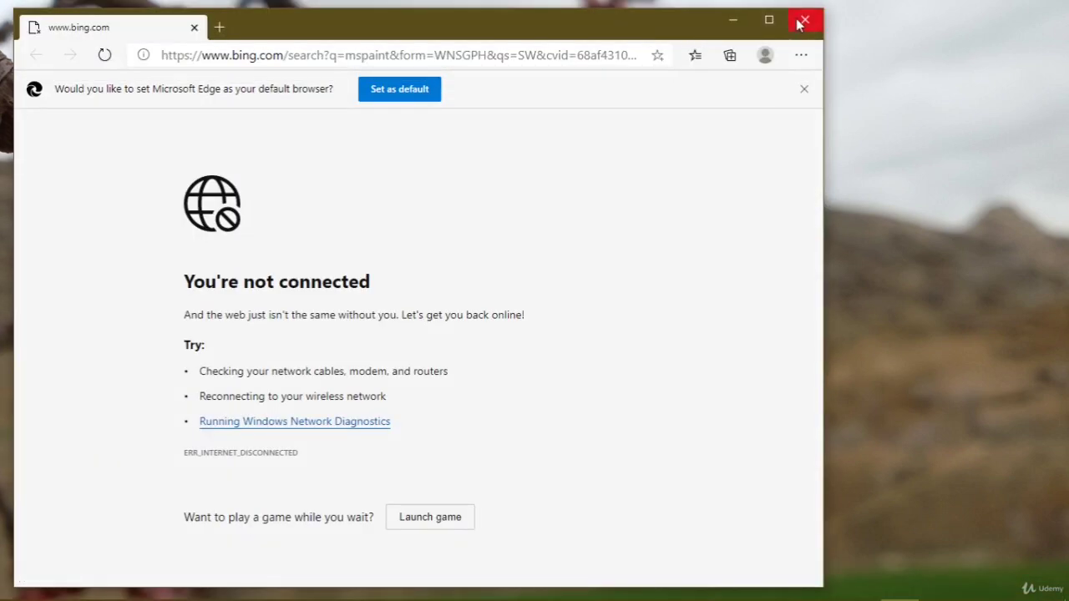
{"action": "left_click", "coordinate": [803, 20]}
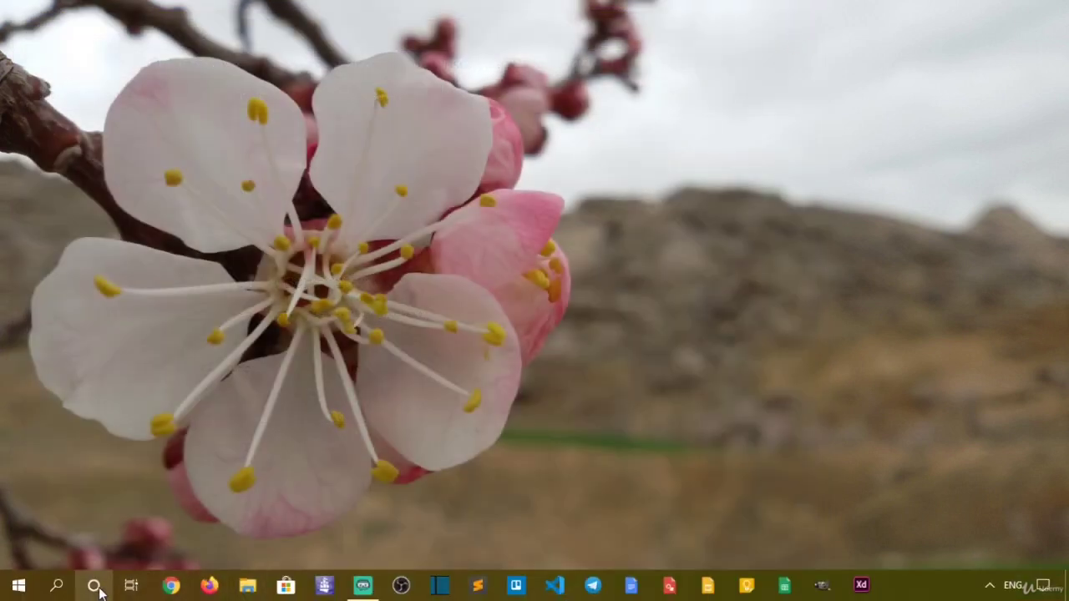
- Open the Cortana panel from the taskbar and close it again
{"action": "left_click", "coordinate": [95, 586]}
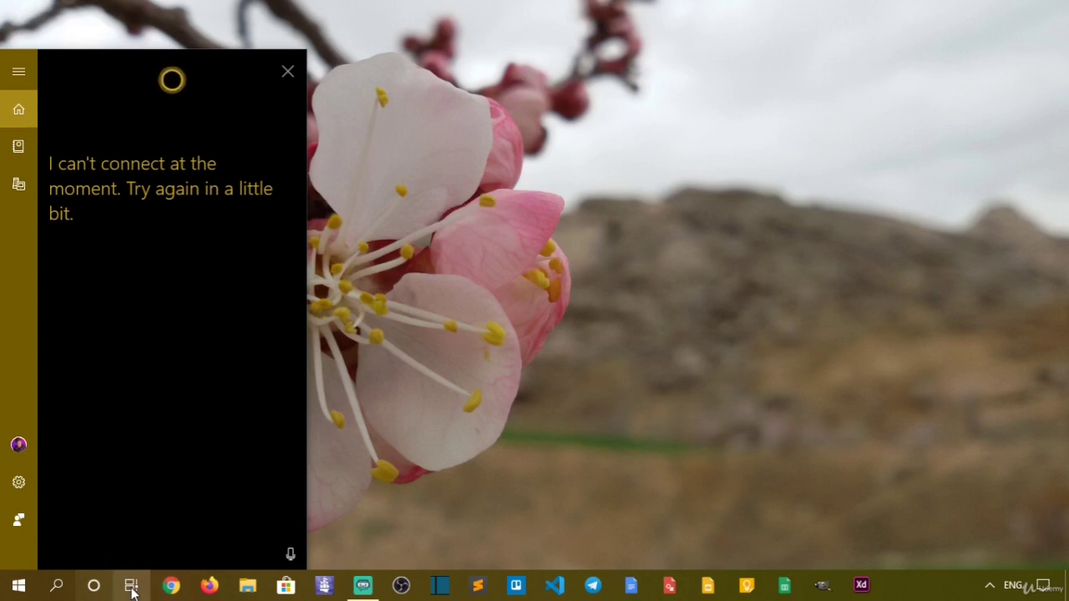
{"action": "left_click", "coordinate": [18, 585]}
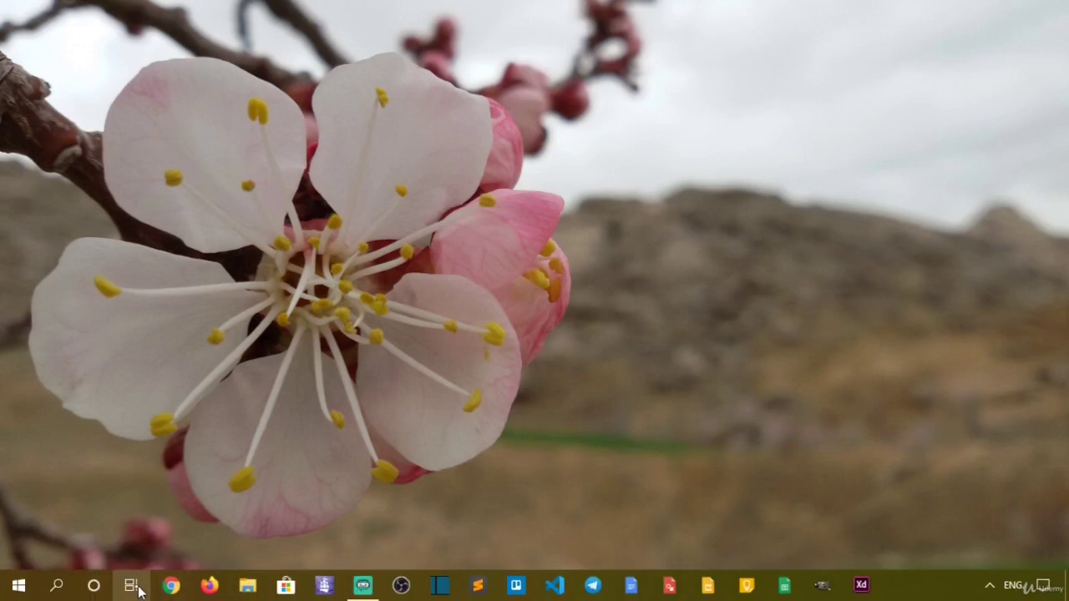
- Open Task View and add three new virtual desktops, up to Desktop 4
{"action": "left_click", "coordinate": [132, 586]}
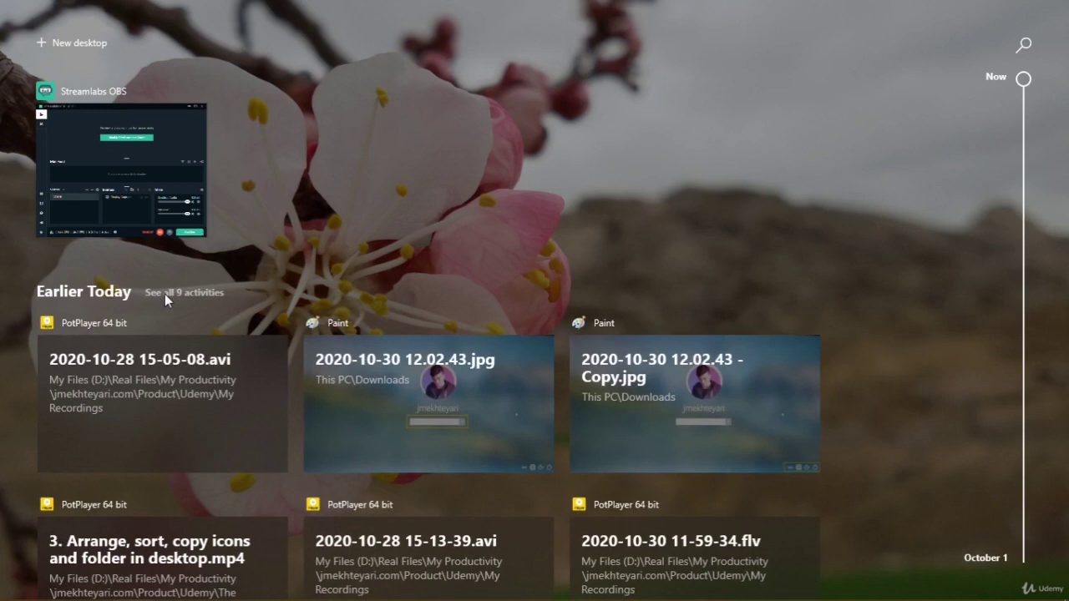
{"action": "left_click", "coordinate": [85, 52]}
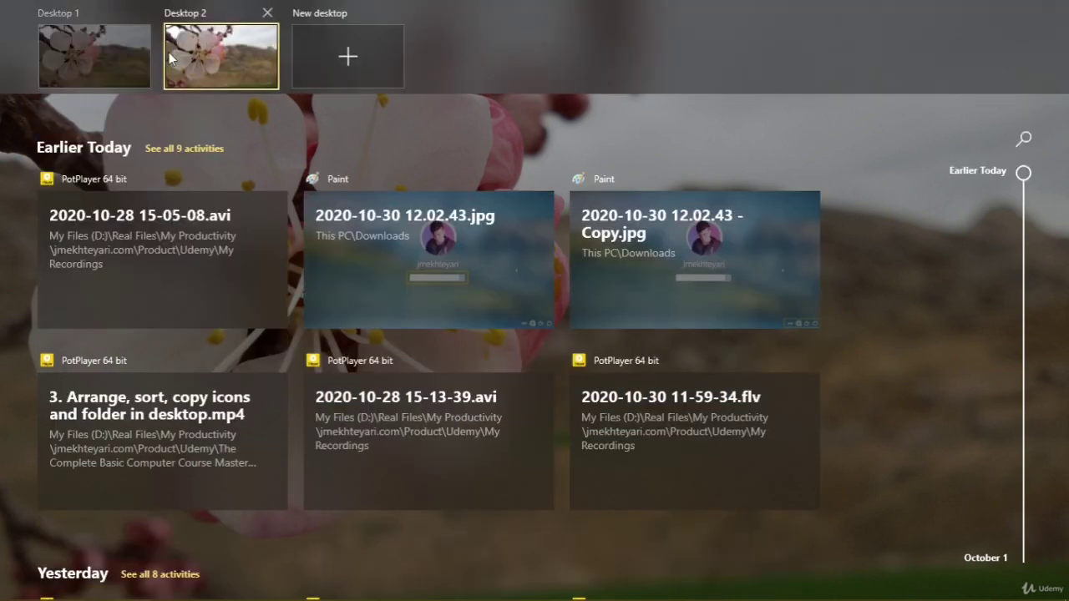
{"action": "left_click", "coordinate": [330, 66]}
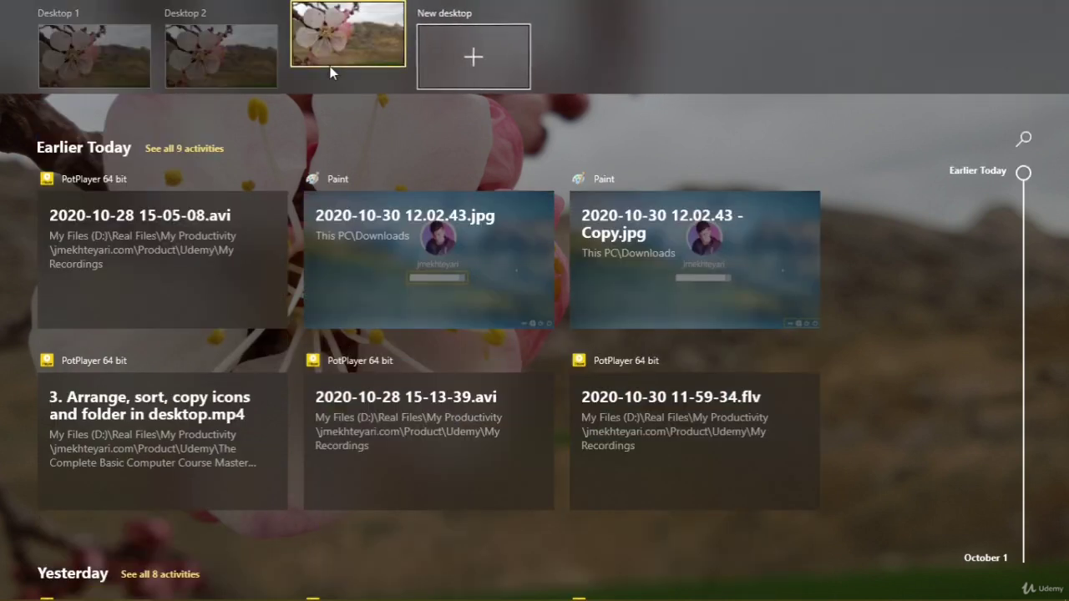
{"action": "left_click", "coordinate": [449, 56]}
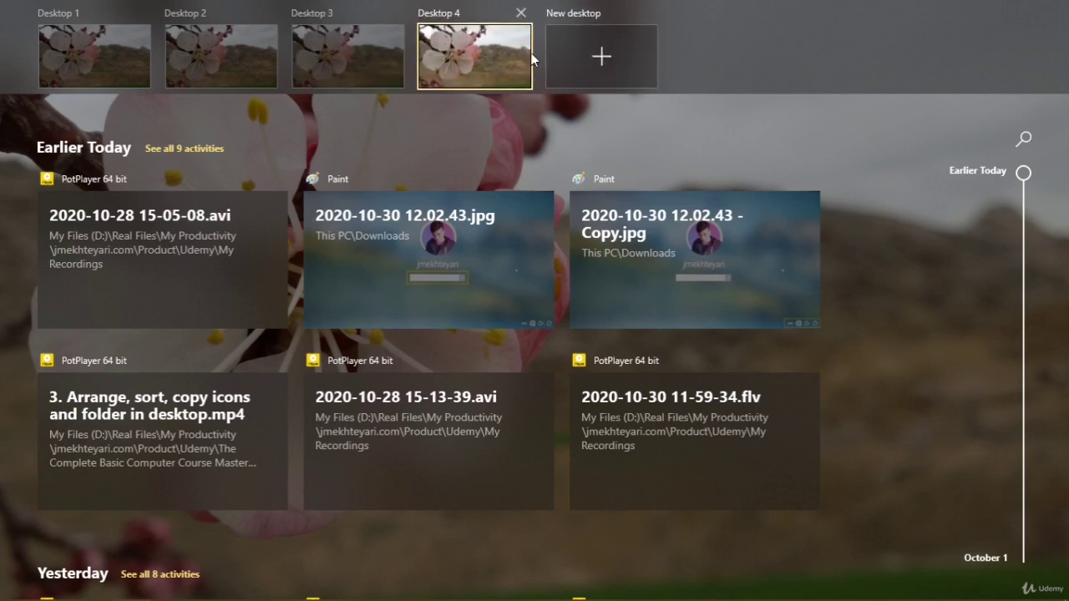
- Close the virtual desktops Desktop 4, Desktop 3 and Desktop 2
{"action": "left_click", "coordinate": [520, 14]}
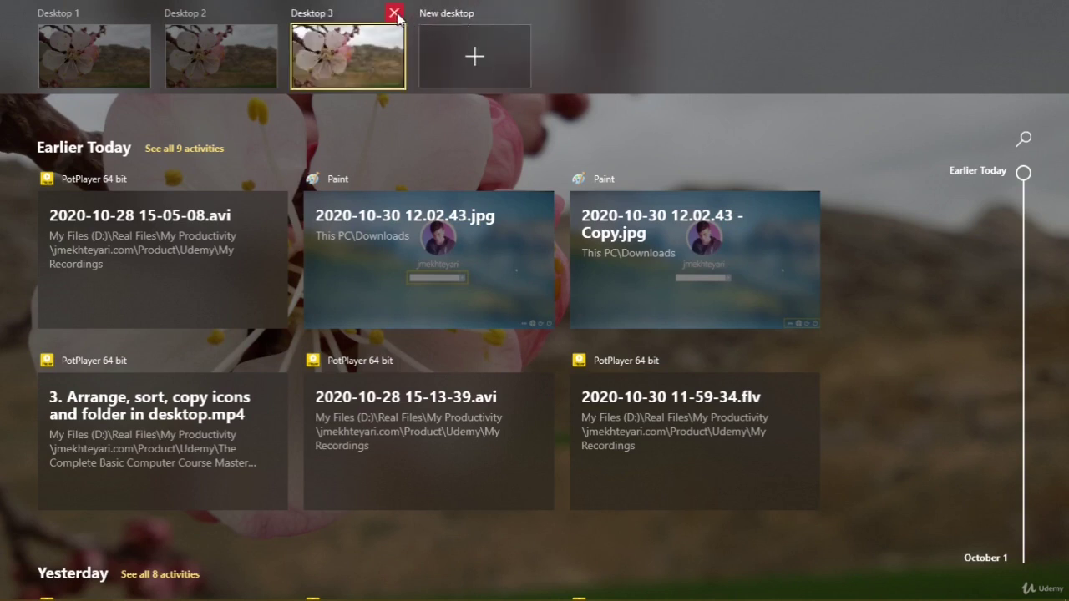
{"action": "left_click", "coordinate": [395, 15]}
{"action": "left_click", "coordinate": [268, 13]}
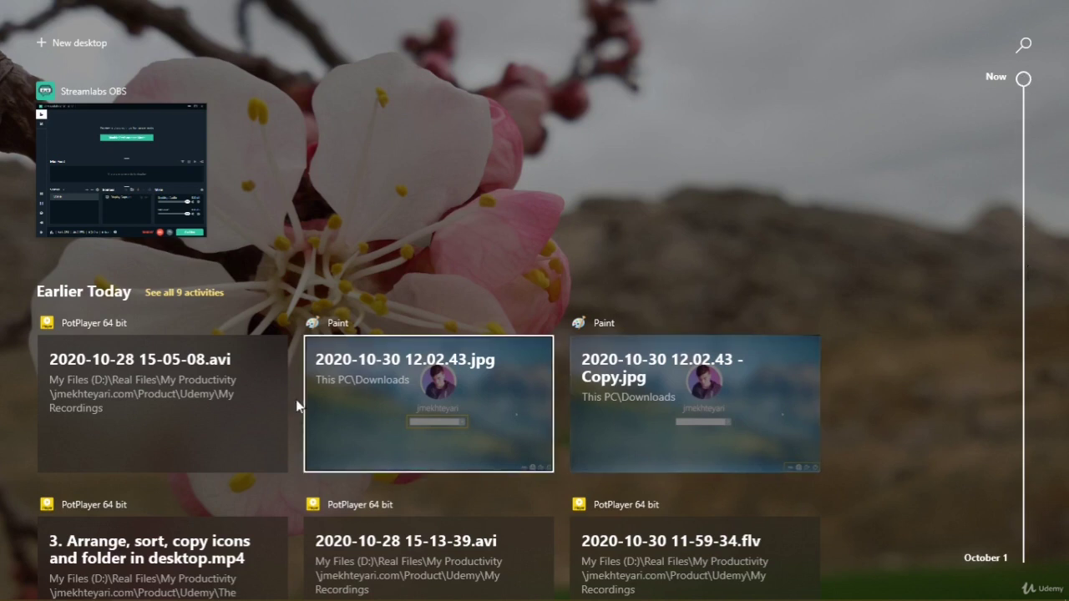
- Open the activity search field of the timeline, and return to the desktop
{"action": "left_click", "coordinate": [1015, 49]}
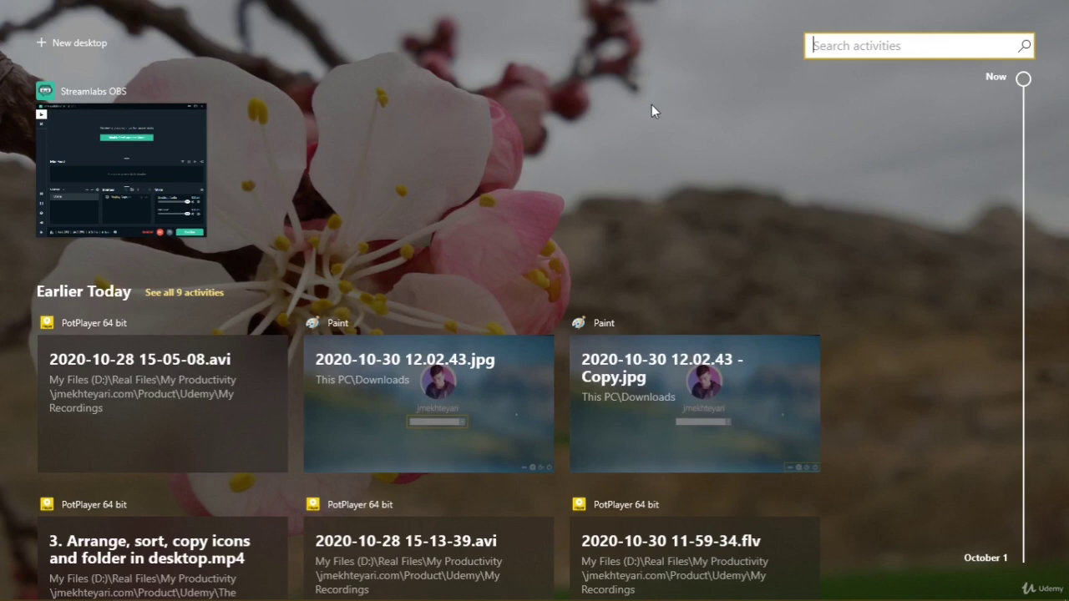
{"action": "key", "text": "super"}
{"action": "key", "text": "super"}
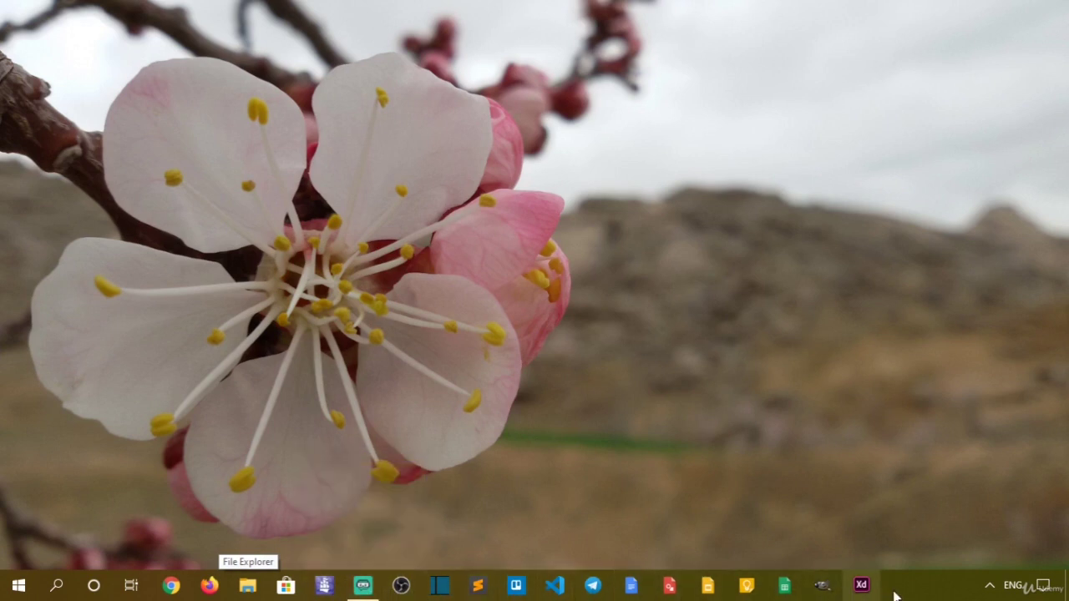
- Show the hidden system tray icons to look them over, and close the list
{"action": "left_click", "coordinate": [990, 591]}
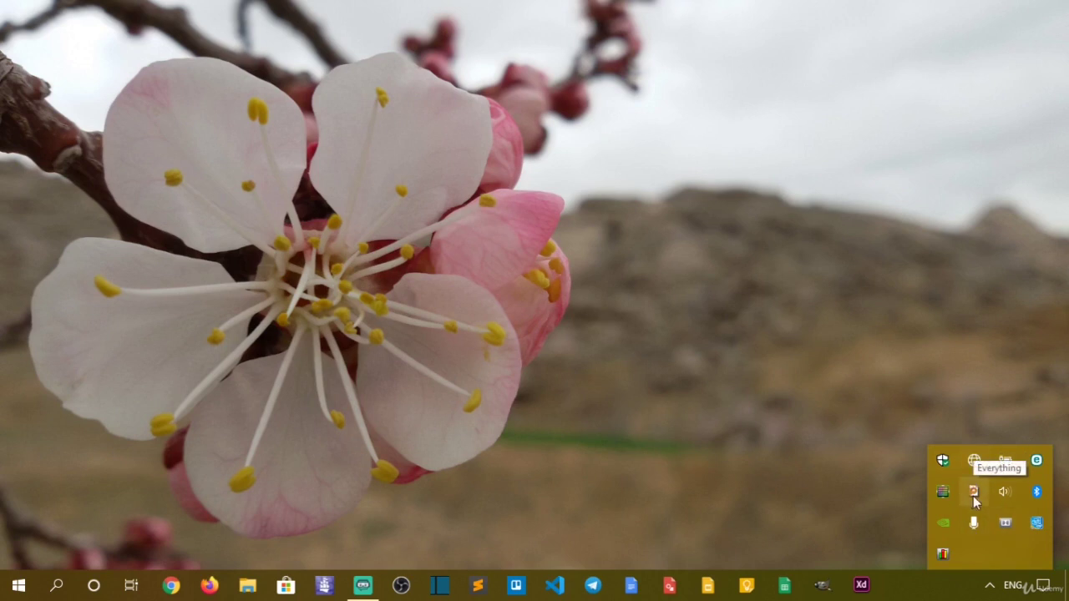
{"action": "left_click", "coordinate": [926, 468]}
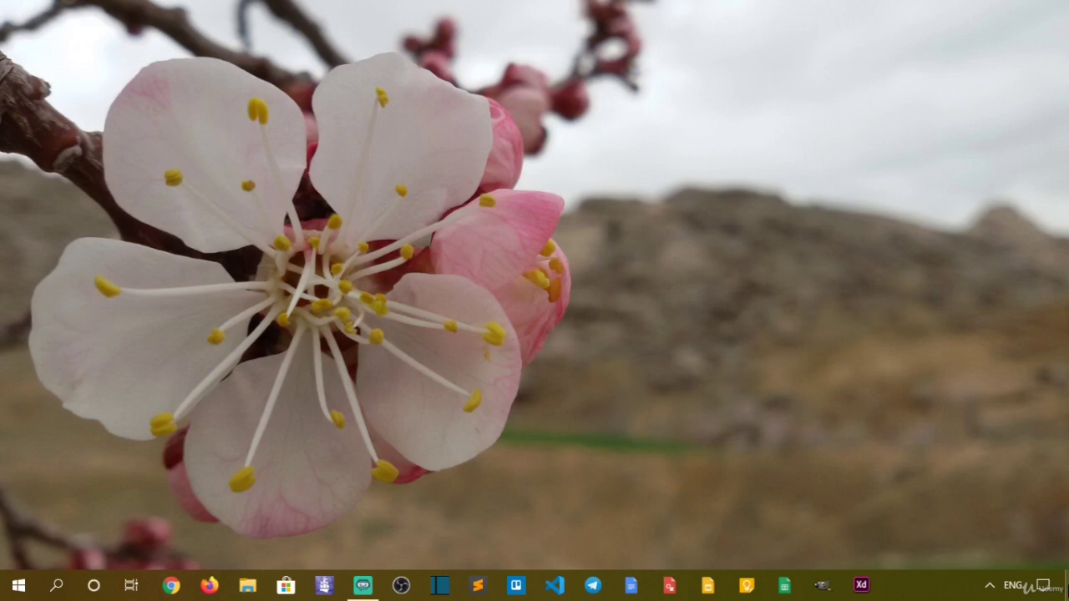
- Open File Explorer at This PC, show the desktop, and bring the window back
{"action": "key", "text": "super+e"}
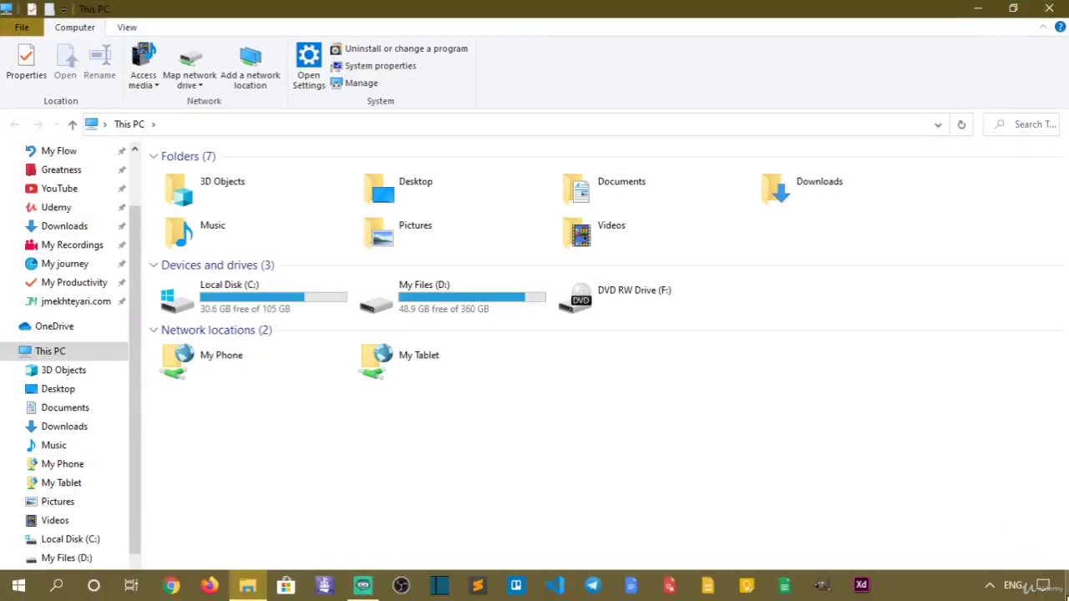
{"action": "key", "text": "super+d"}
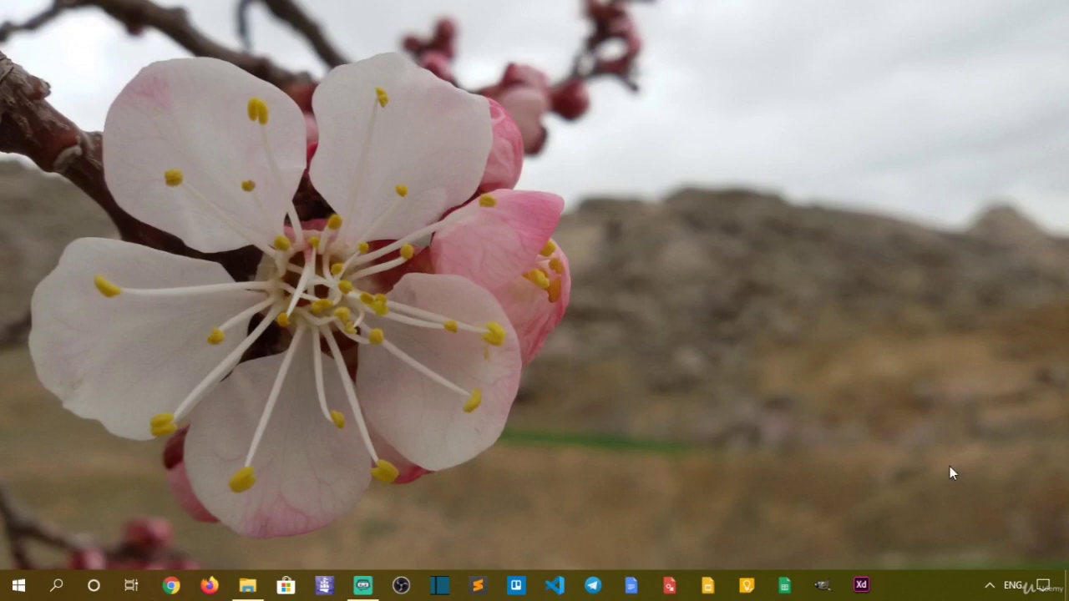
{"action": "key", "text": "super+d"}
- Reduce the maximized This PC window to its smaller size, minimize it, and bring it back into view
{"action": "key", "text": "super+Down"}
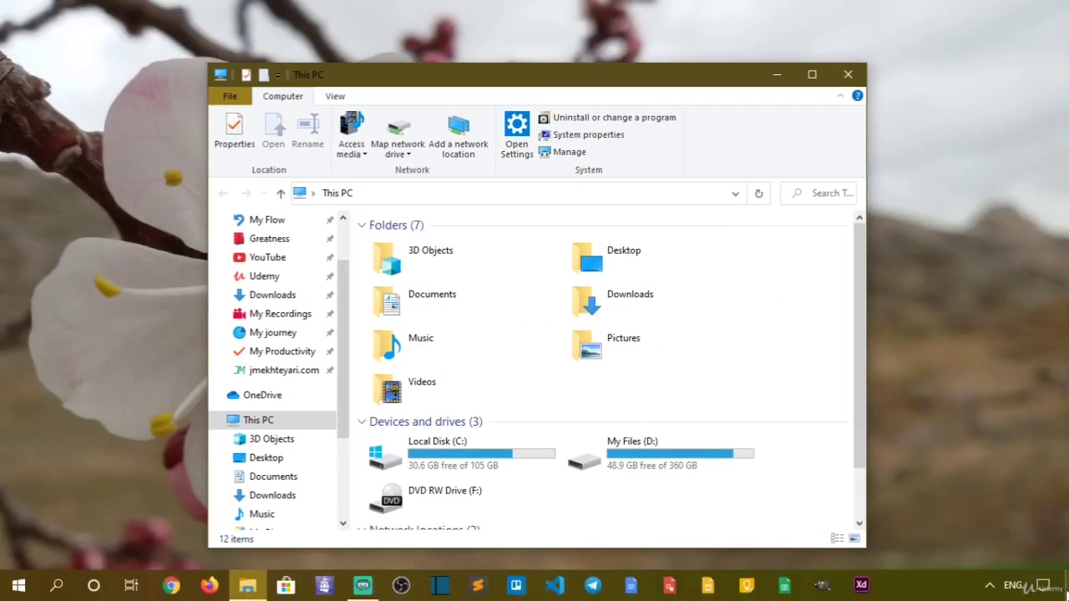
{"action": "key", "text": "super+Down"}
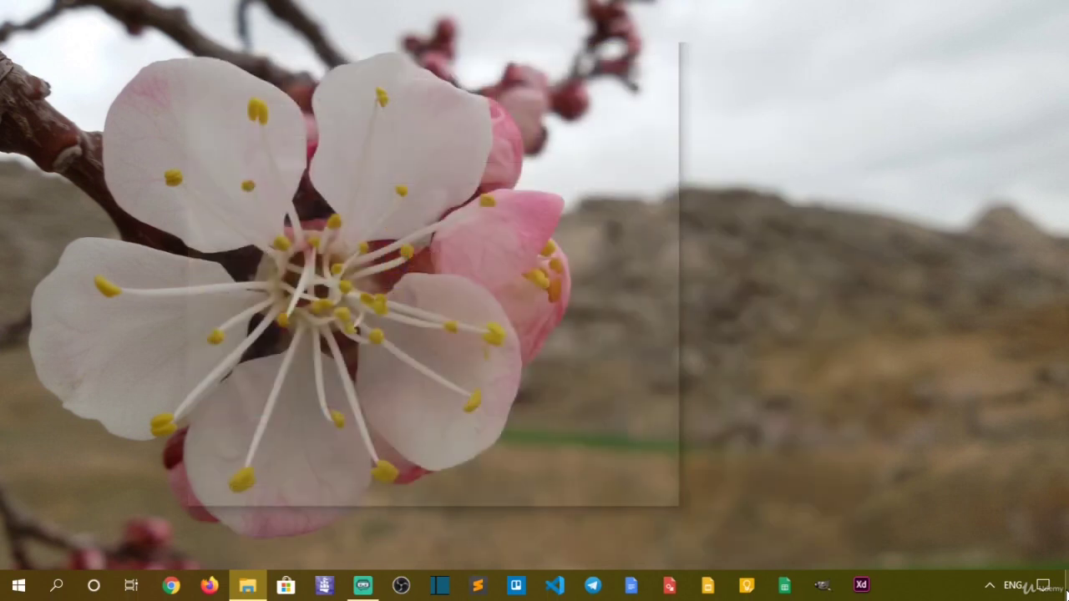
{"action": "key", "text": "super+Up"}
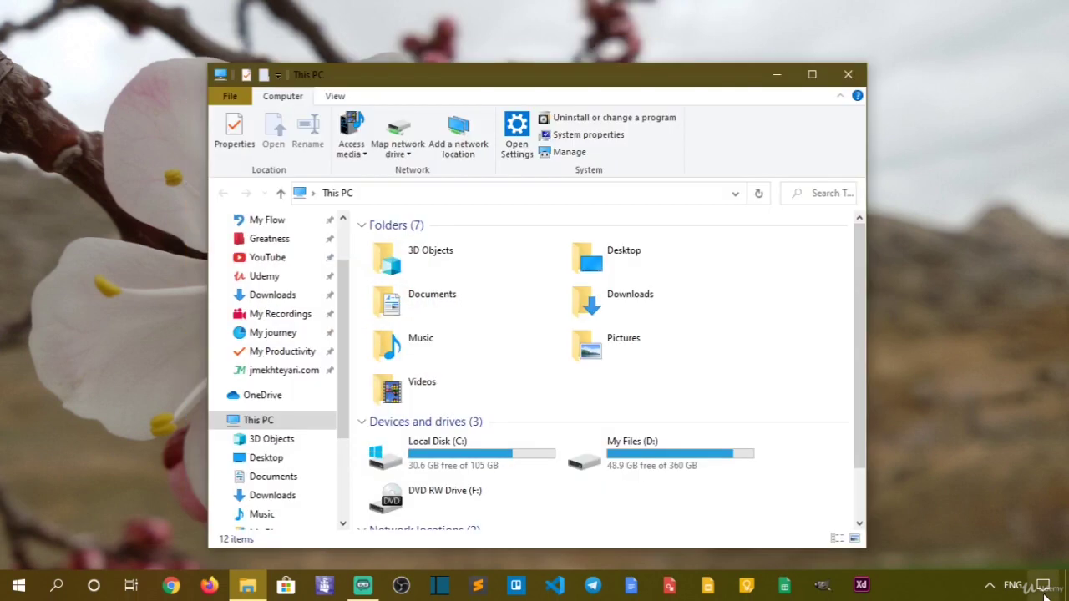
- Close the This PC window and add the Address toolbar to the taskbar
{"action": "left_click", "coordinate": [848, 77]}
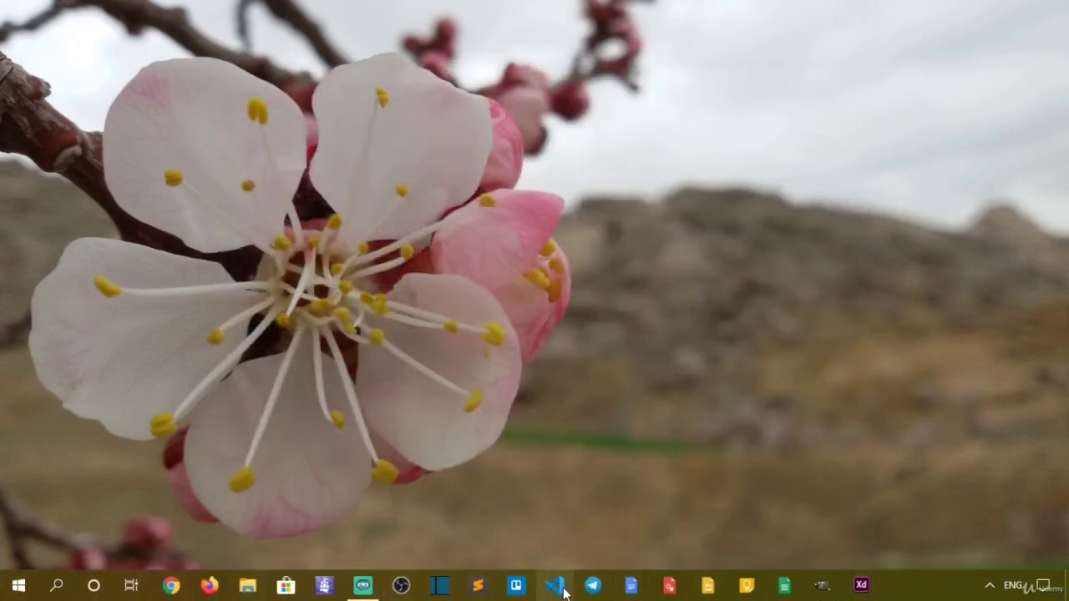
{"action": "right_click", "coordinate": [919, 587]}
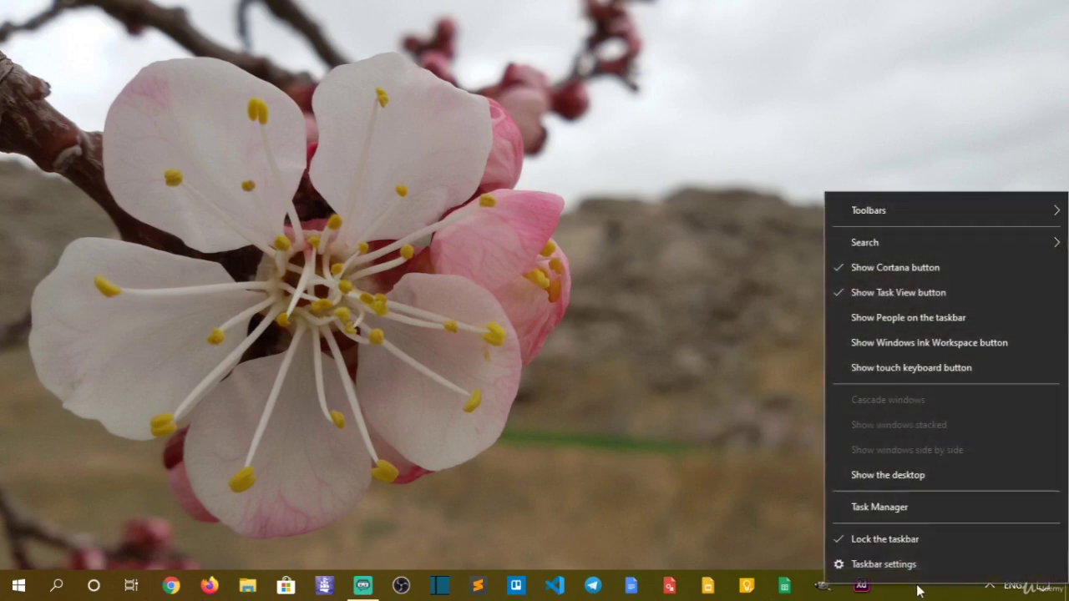
{"action": "mouse_move", "coordinate": [877, 212]}
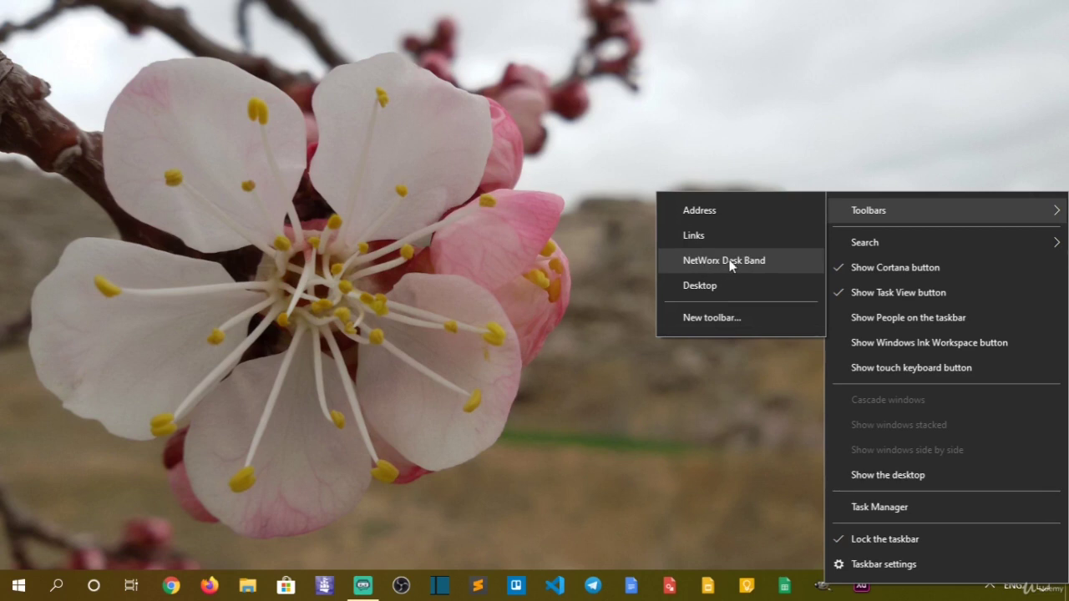
{"action": "left_click", "coordinate": [709, 215]}
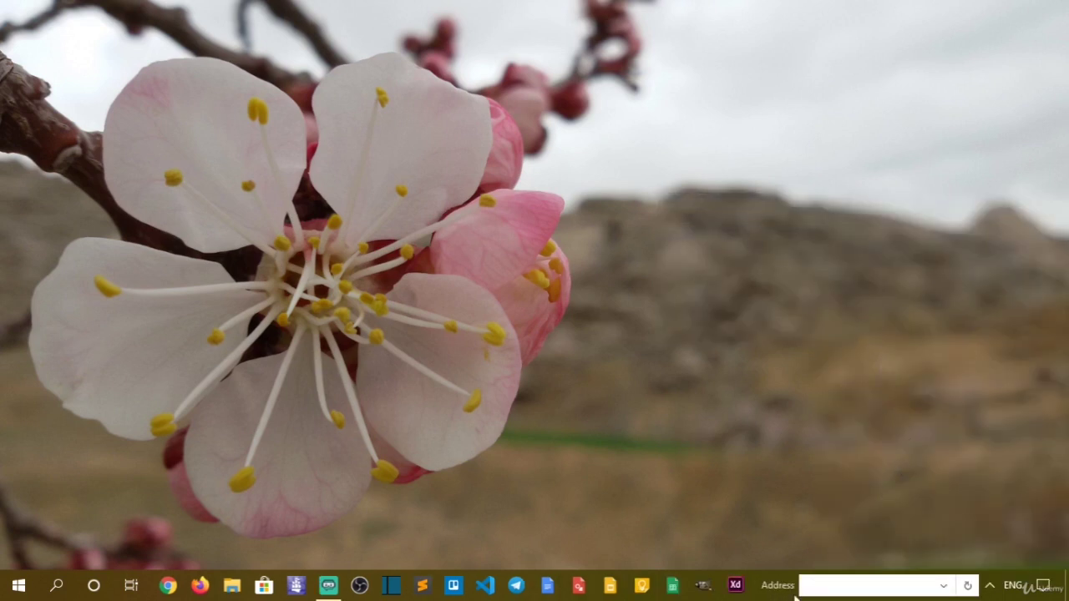
- Run mspaint from the taskbar's Address toolbar to launch Paint, and close the Paint window
{"action": "left_click", "coordinate": [851, 584]}
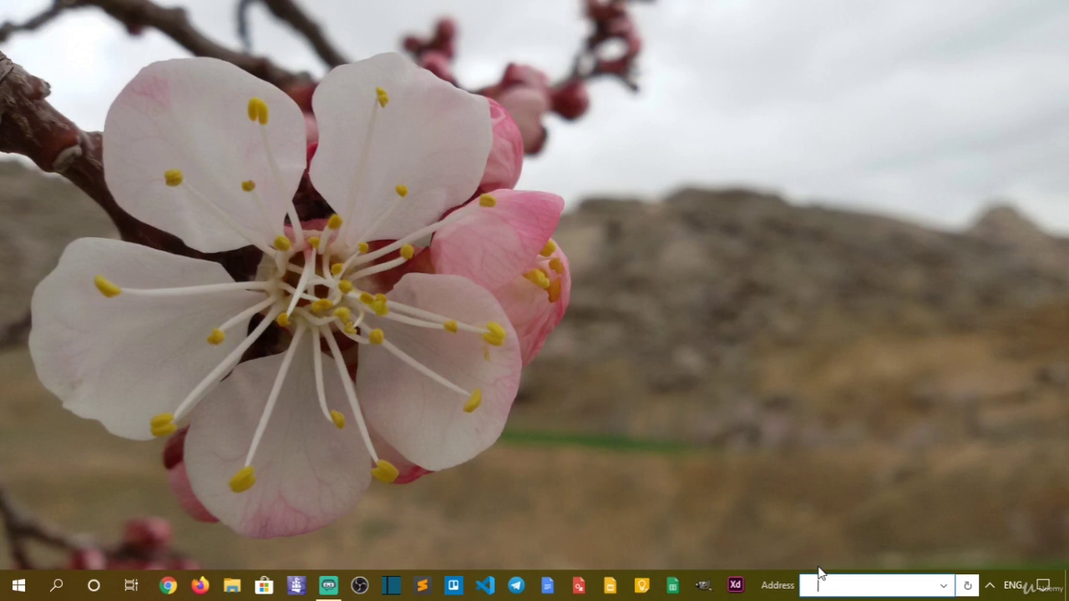
{"action": "type", "text": "mspaint"}
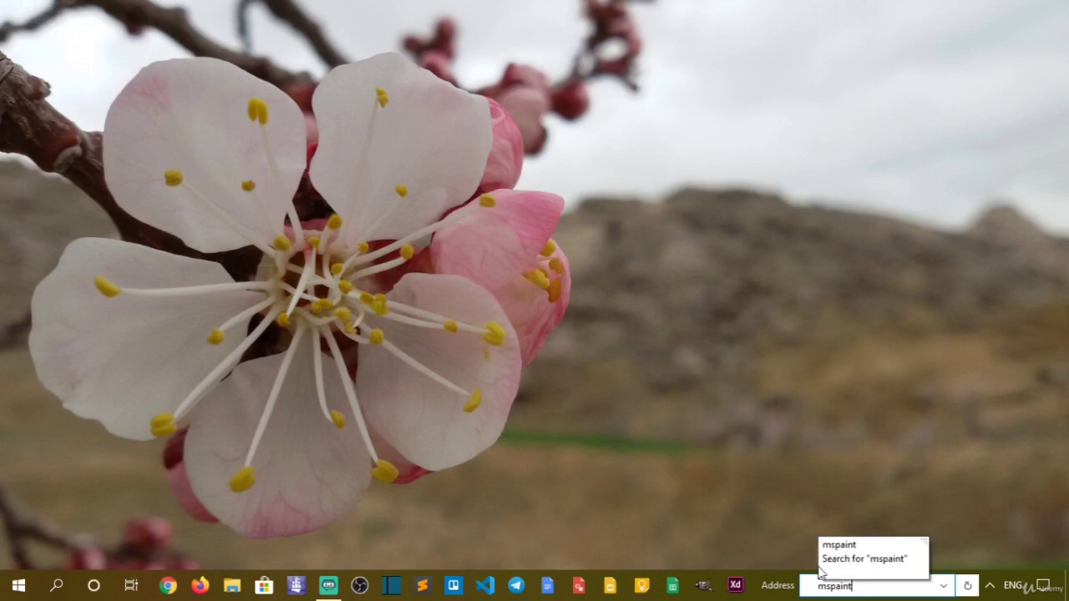
{"action": "key", "text": "Return"}
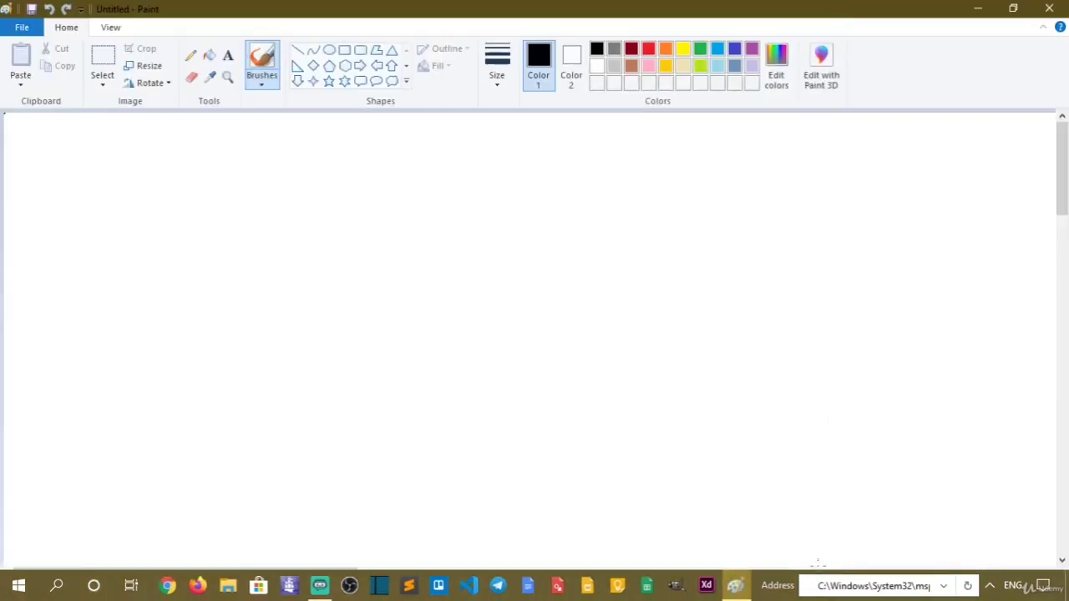
{"action": "left_click", "coordinate": [1049, 8]}
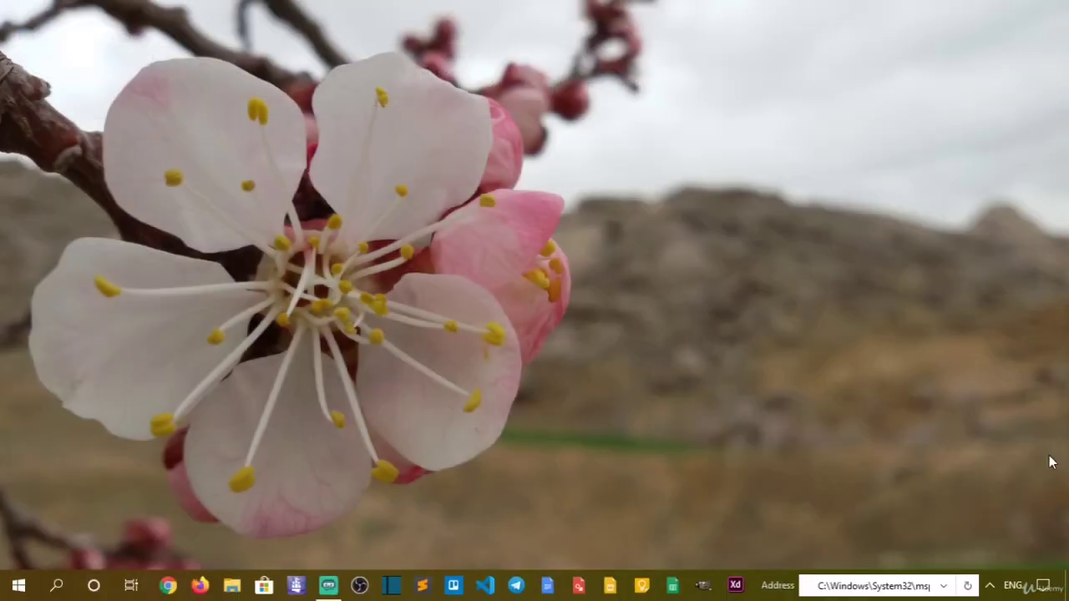
- Replace the Address toolbar entry with cmd, run it to launch the command prompt, and close that window
{"action": "left_click", "coordinate": [904, 587]}
{"action": "key", "text": "BackSpace"}
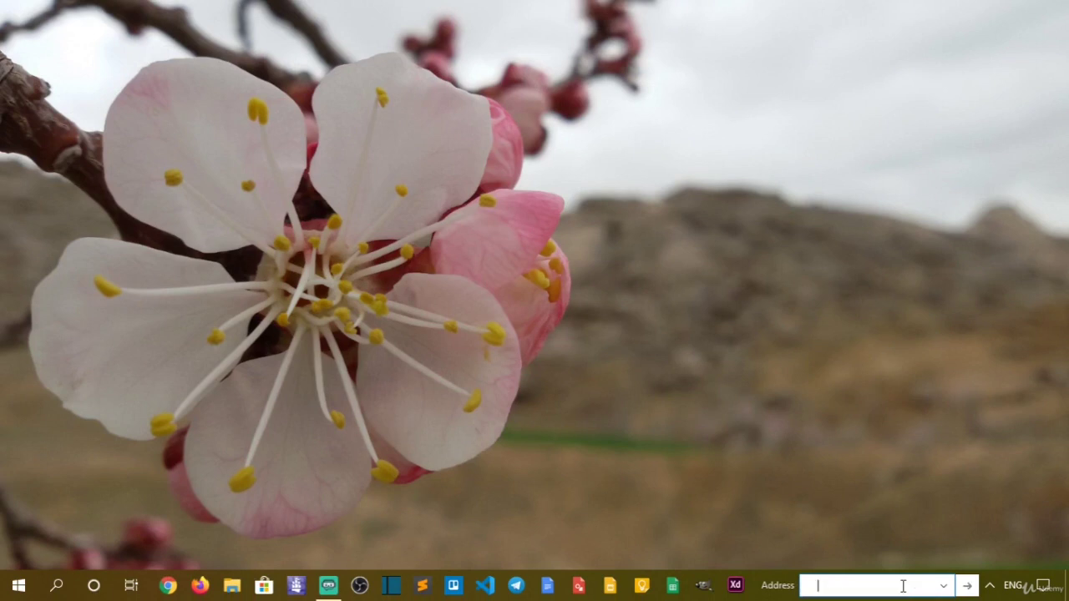
{"action": "type", "text": "cmd"}
{"action": "key", "text": "Return"}
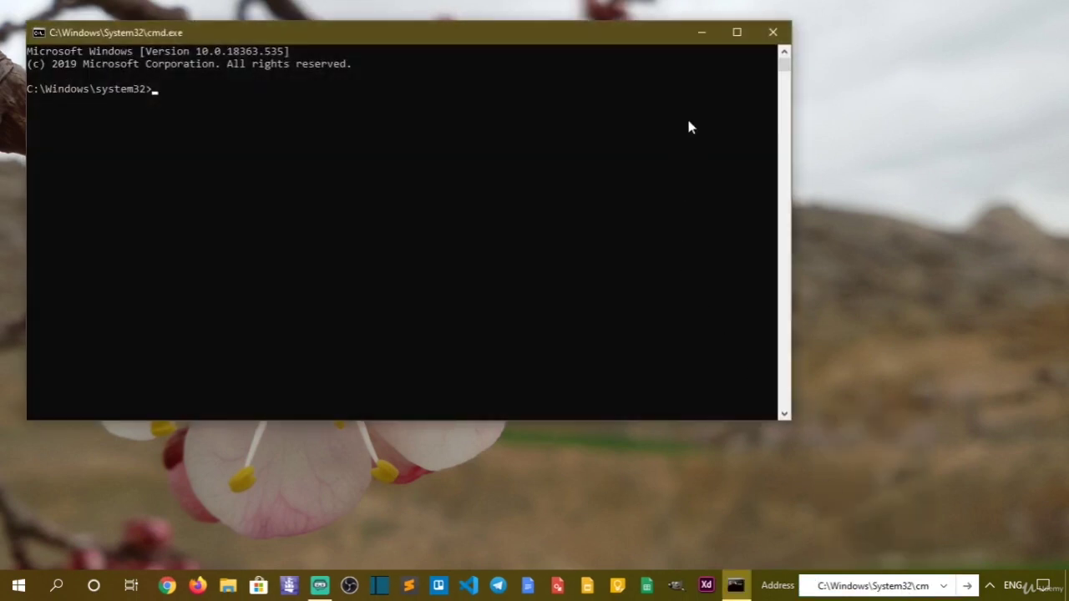
{"action": "left_click", "coordinate": [778, 35]}
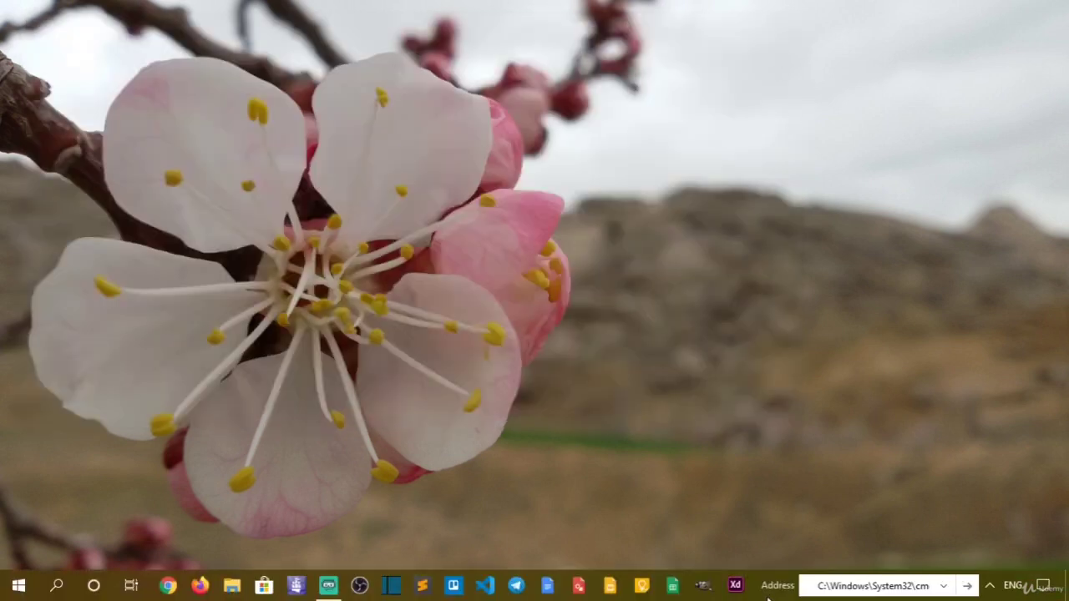
- Remove the Address toolbar from the taskbar
{"action": "right_click", "coordinate": [769, 593]}
{"action": "mouse_move", "coordinate": [843, 216]}
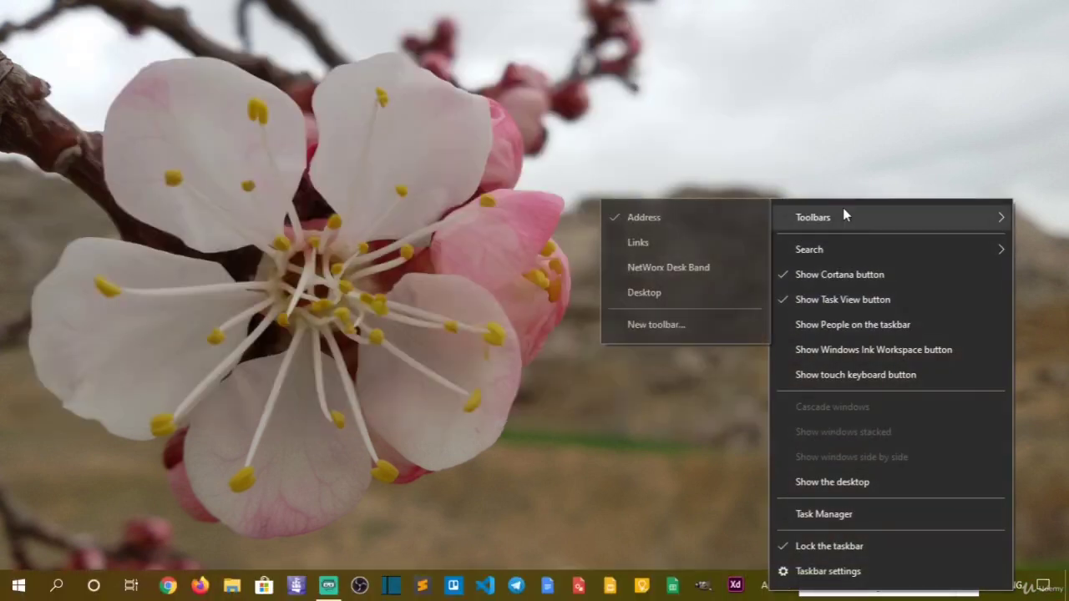
{"action": "left_click", "coordinate": [707, 219]}
- Display search on the taskbar as a full search box, and switch it back to the search icon
{"action": "right_click", "coordinate": [826, 593]}
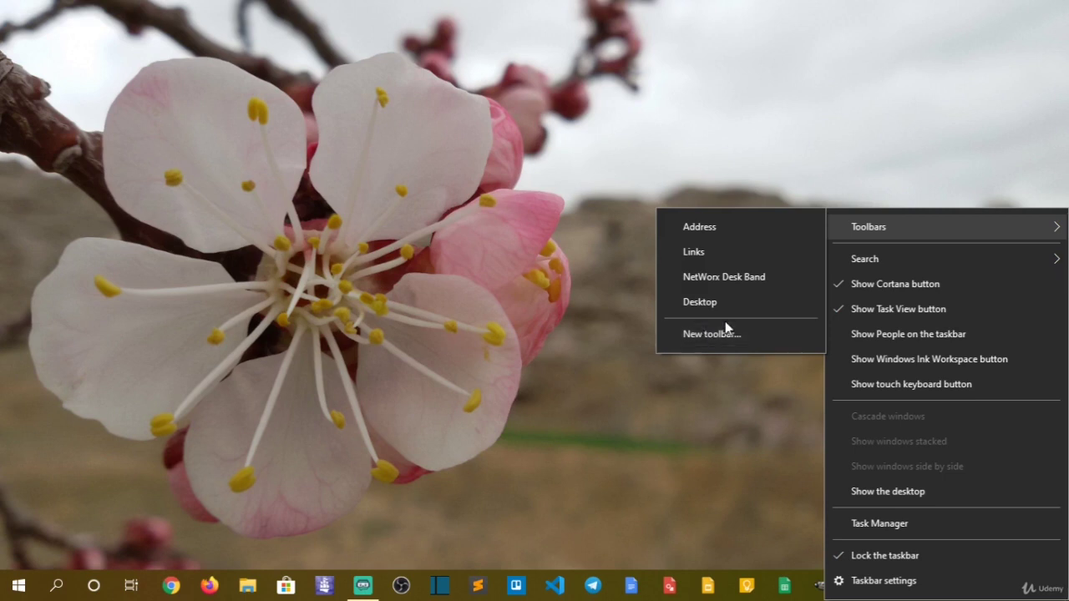
{"action": "mouse_move", "coordinate": [895, 259]}
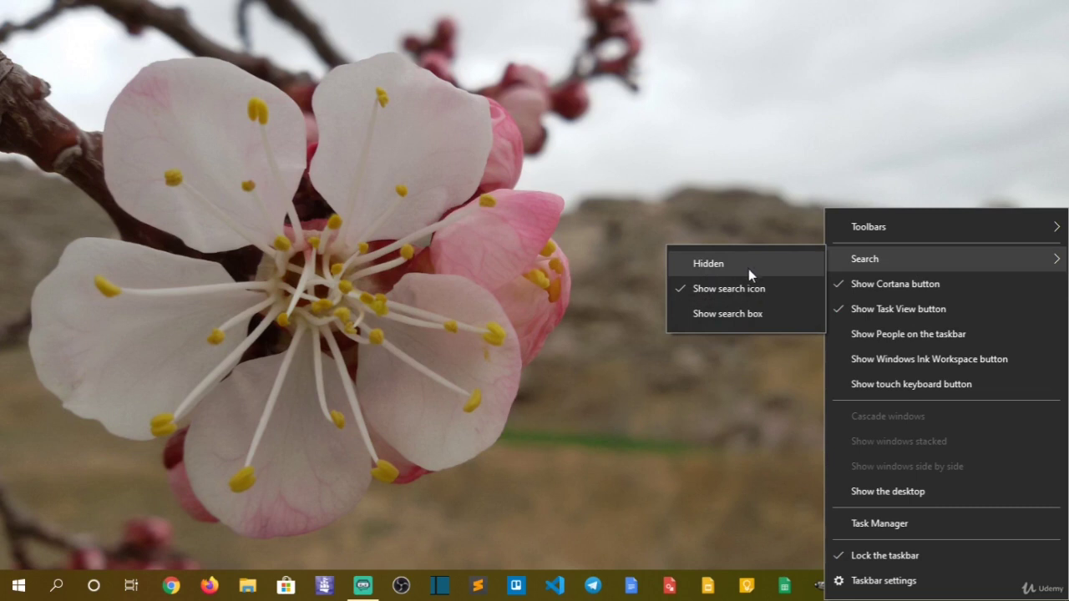
{"action": "left_click", "coordinate": [740, 314]}
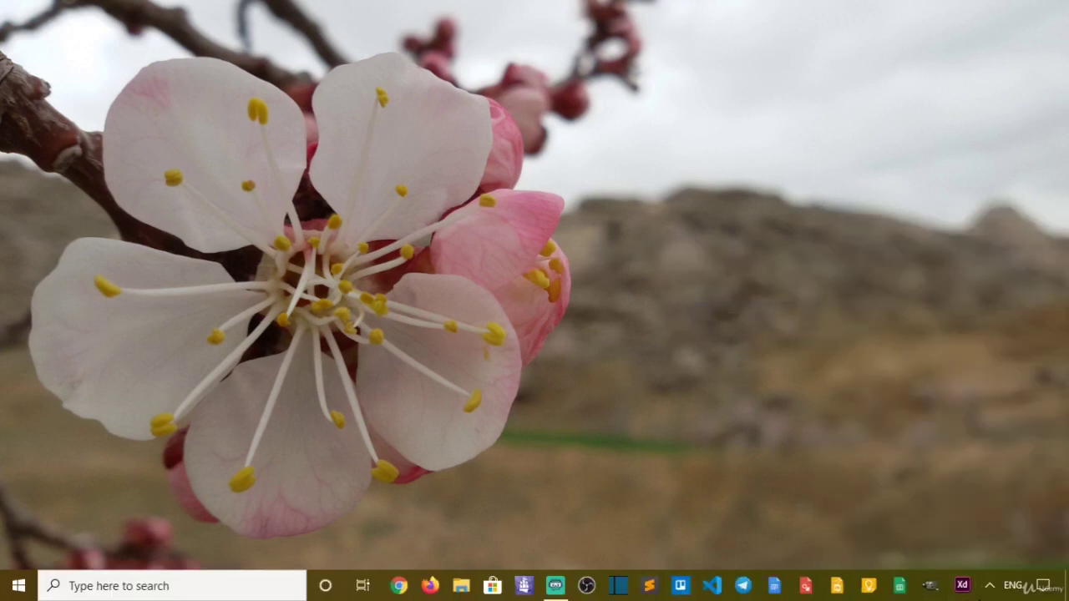
{"action": "right_click", "coordinate": [988, 586]}
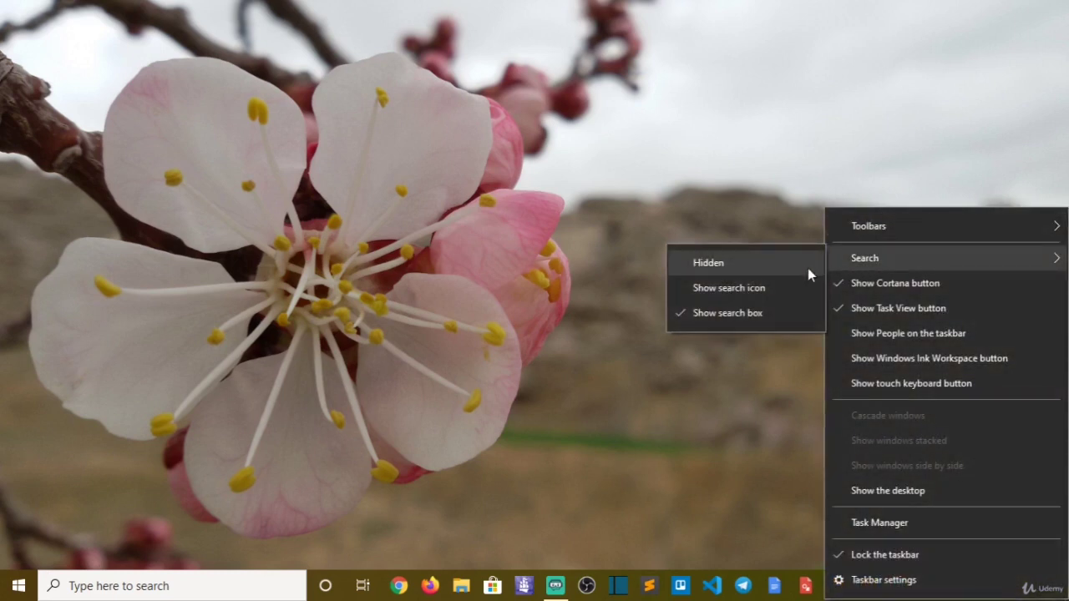
{"action": "left_click", "coordinate": [739, 292]}
- Turn on Show People on the taskbar, and turn it off again
{"action": "right_click", "coordinate": [902, 586]}
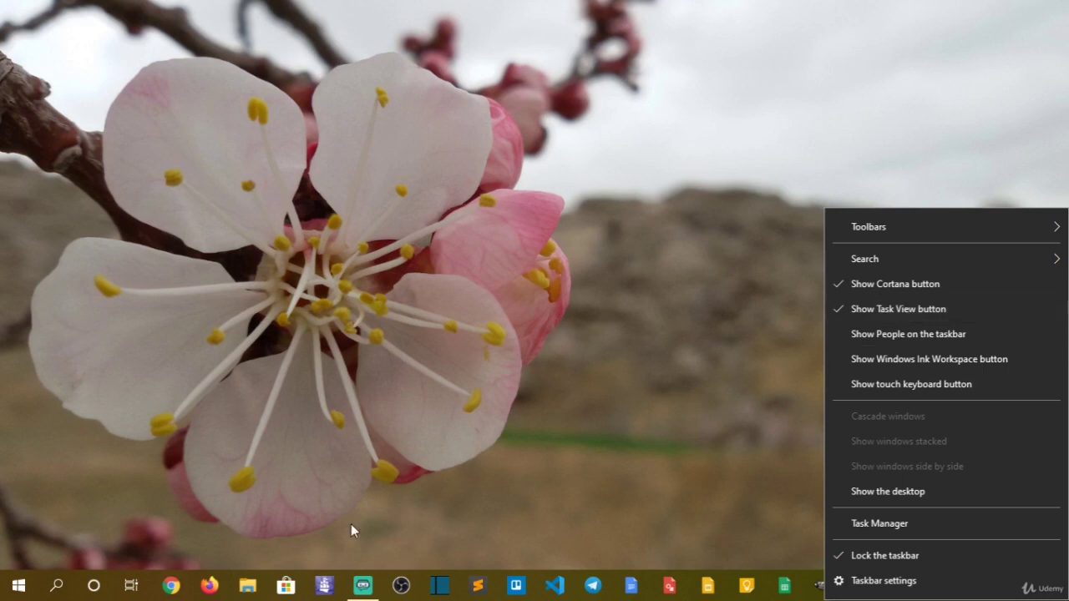
{"action": "left_click", "coordinate": [937, 339]}
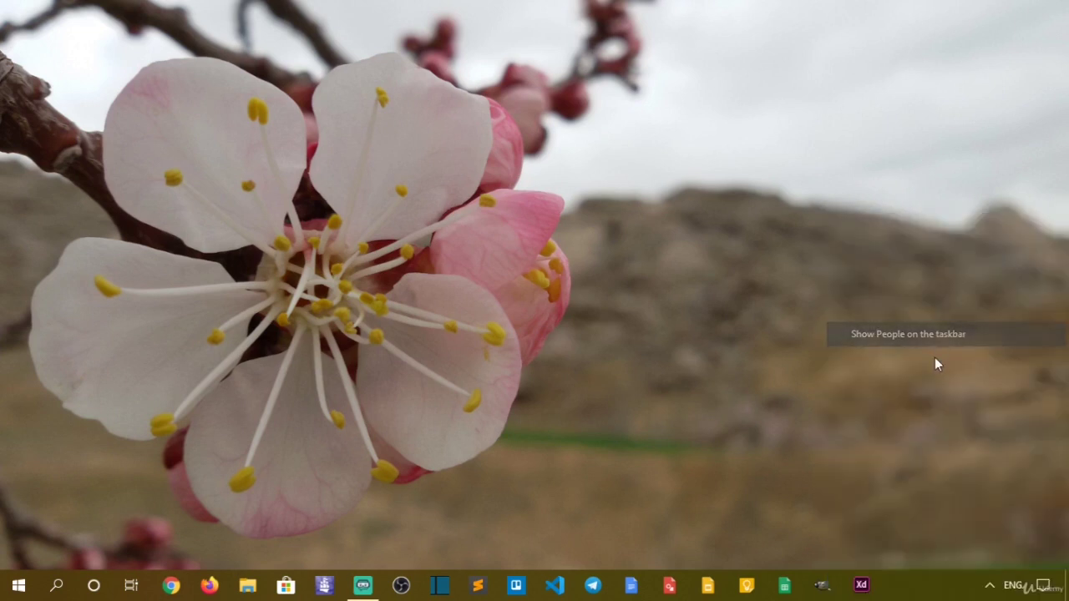
{"action": "right_click", "coordinate": [915, 595]}
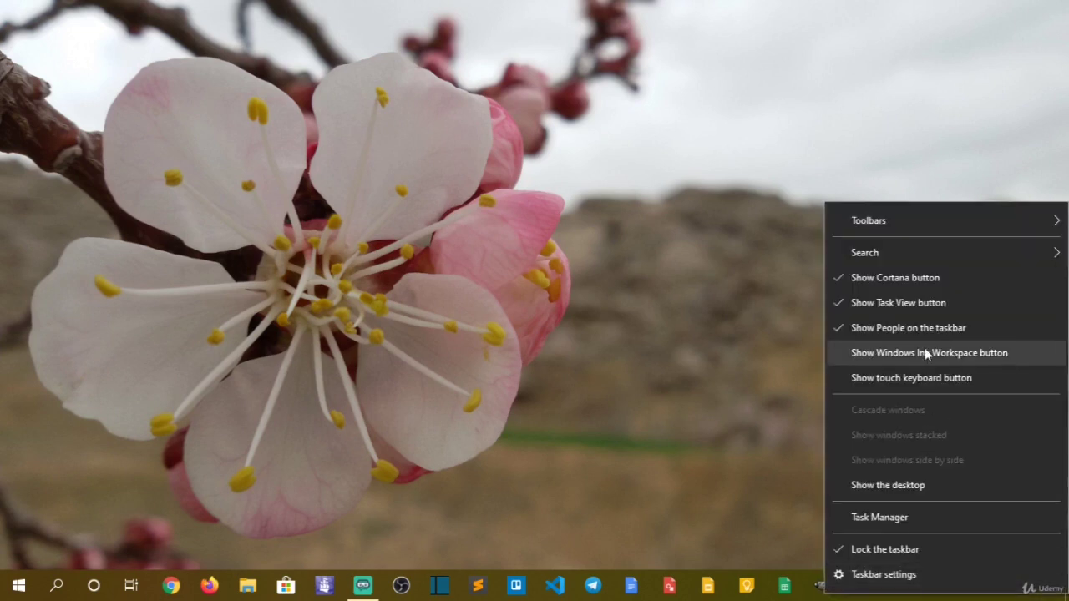
{"action": "left_click", "coordinate": [914, 339]}
- Show the Windows Ink Workspace button on the taskbar, open the workspace, view its additional pen options, and close it
{"action": "right_click", "coordinate": [923, 578]}
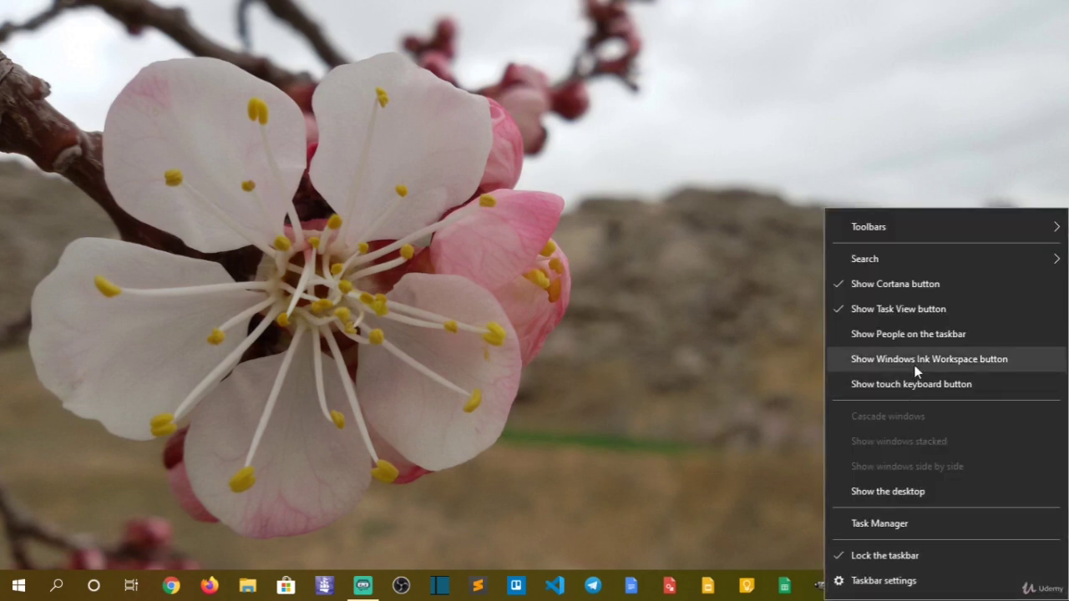
{"action": "left_click", "coordinate": [915, 366]}
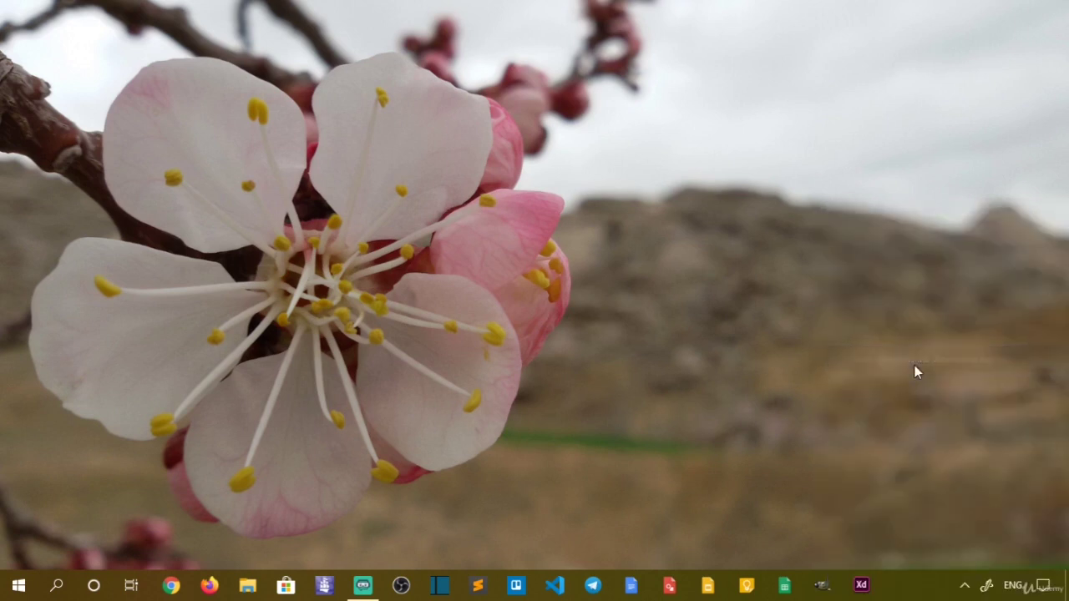
{"action": "left_click", "coordinate": [987, 590]}
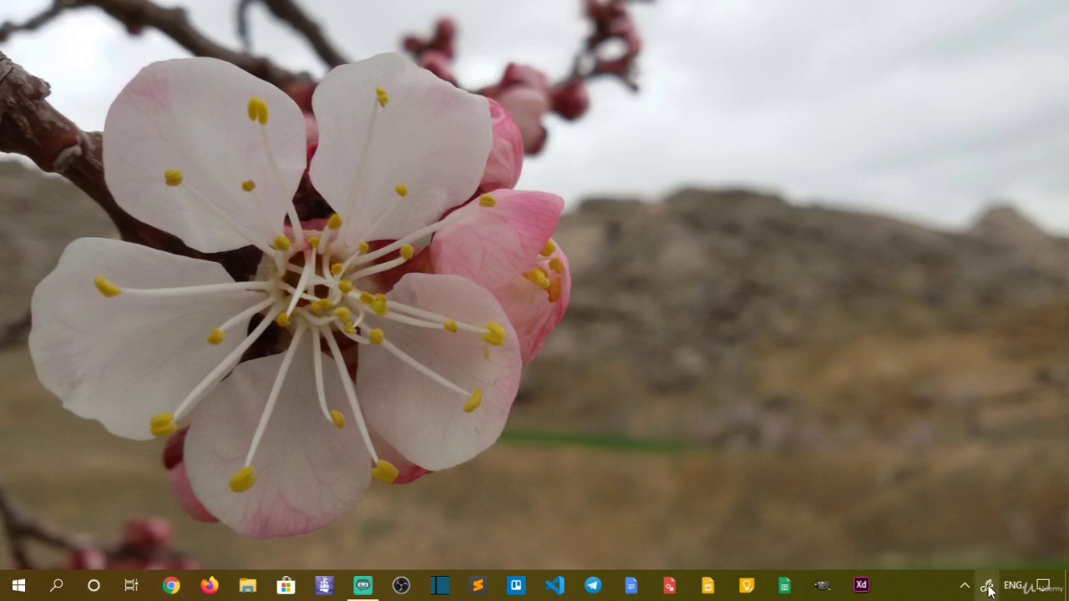
{"action": "left_click", "coordinate": [987, 590]}
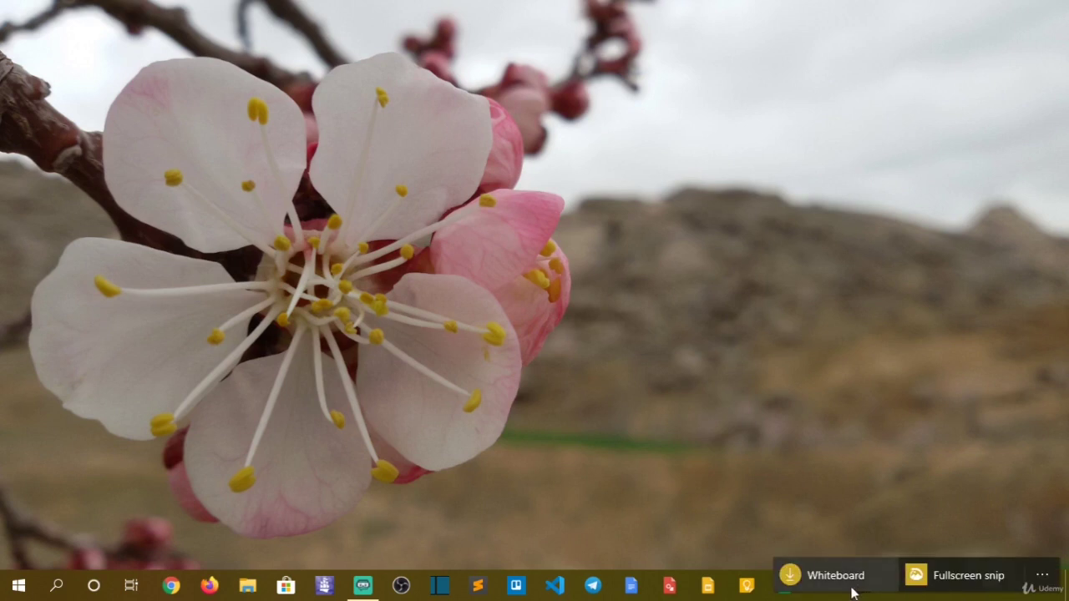
{"action": "left_click", "coordinate": [1050, 574]}
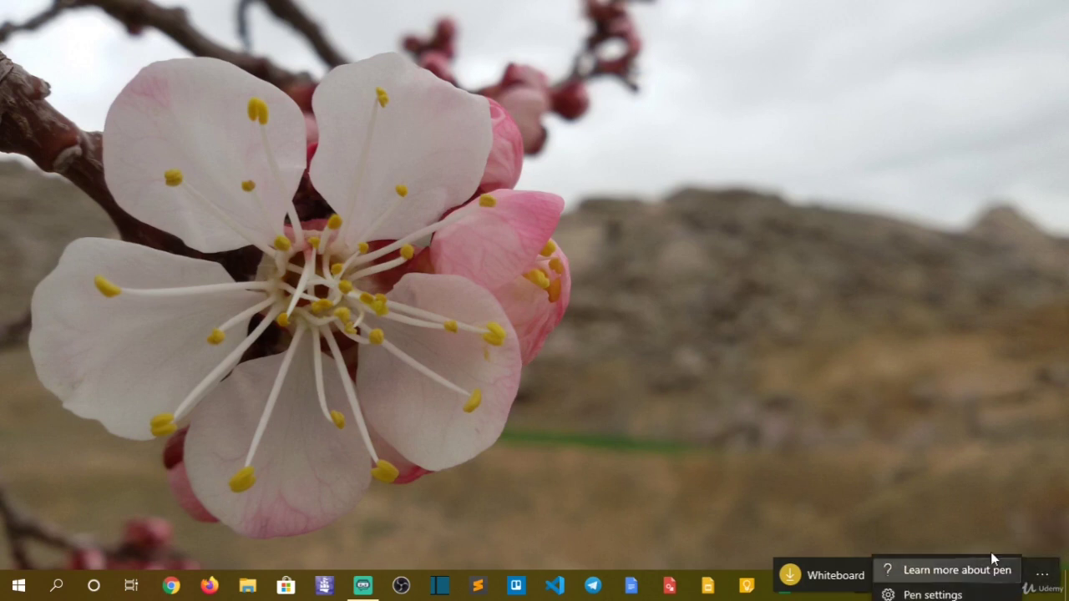
{"action": "left_click", "coordinate": [945, 492]}
- Hide the Windows Ink Workspace button, and look over the window arrangement options of the taskbar
{"action": "right_click", "coordinate": [910, 595]}
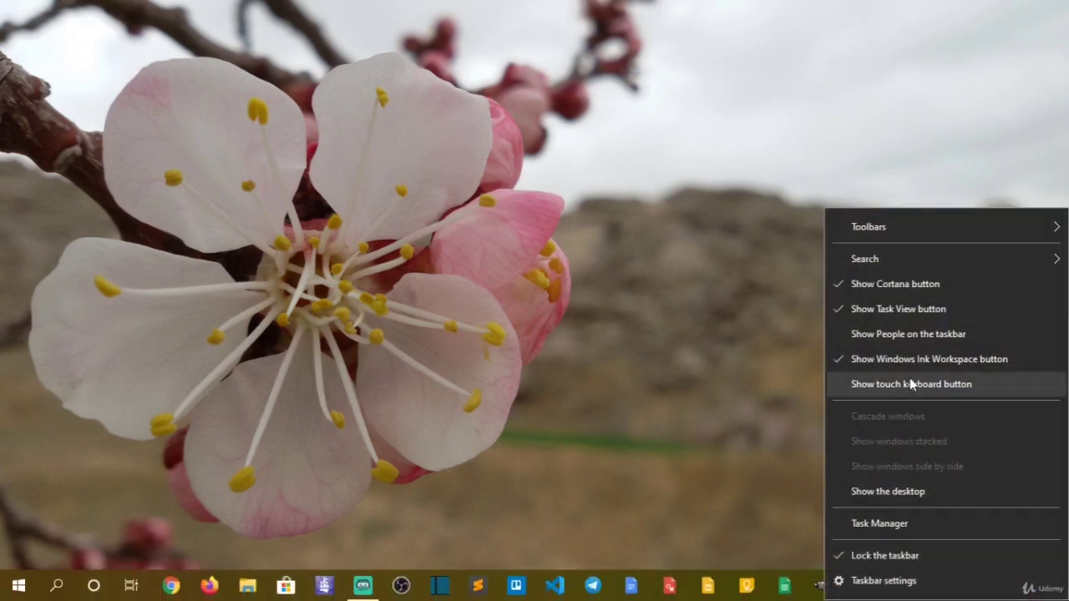
{"action": "left_click", "coordinate": [909, 369]}
{"action": "right_click", "coordinate": [911, 595]}
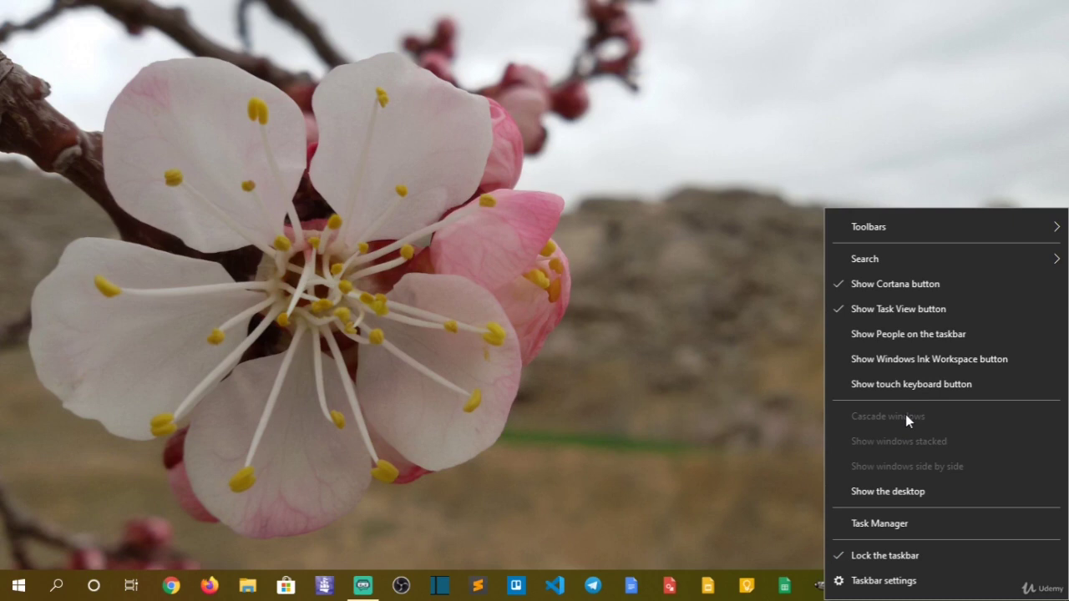
{"action": "left_click", "coordinate": [563, 372]}
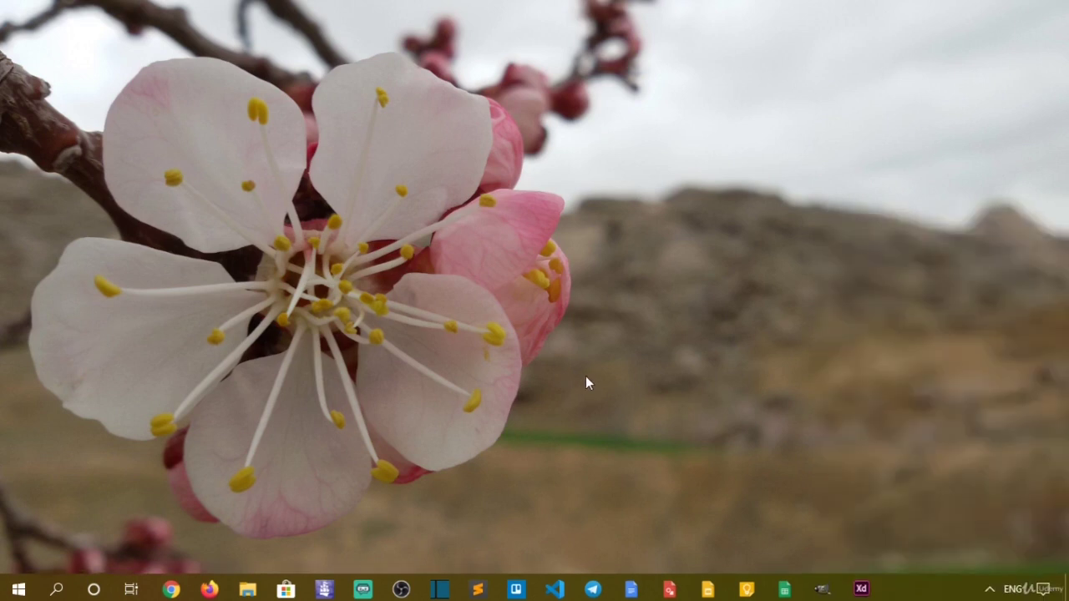
- Open four File Explorer windows at This PC and spread them over different parts of the desktop
{"action": "key", "text": "super+e"}
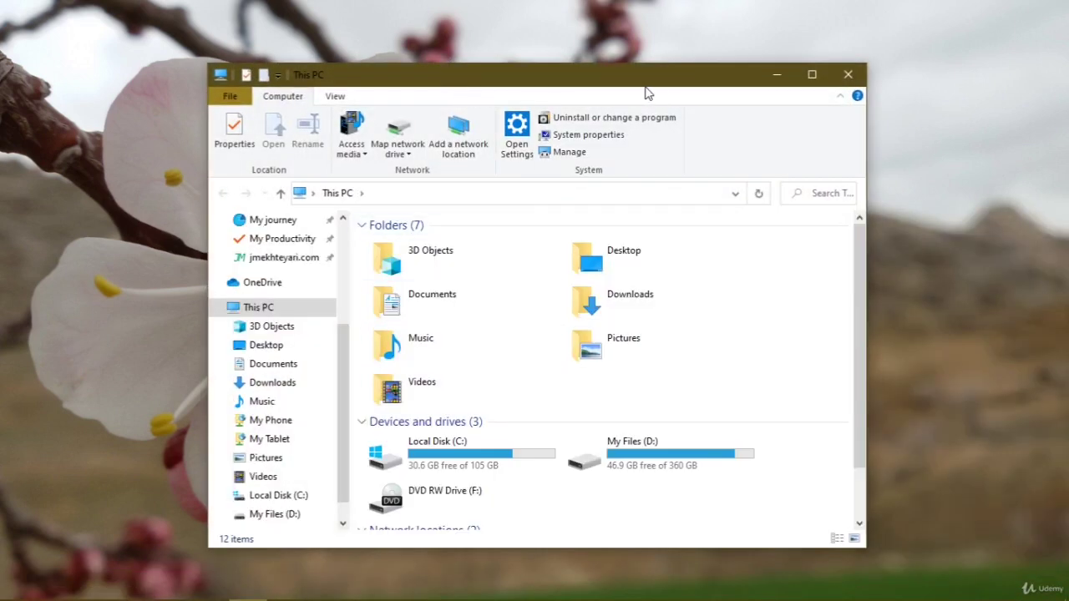
{"action": "left_click_drag", "start_coordinate": [601, 82], "coordinate": [767, 69]}
{"action": "key", "text": "super+e"}
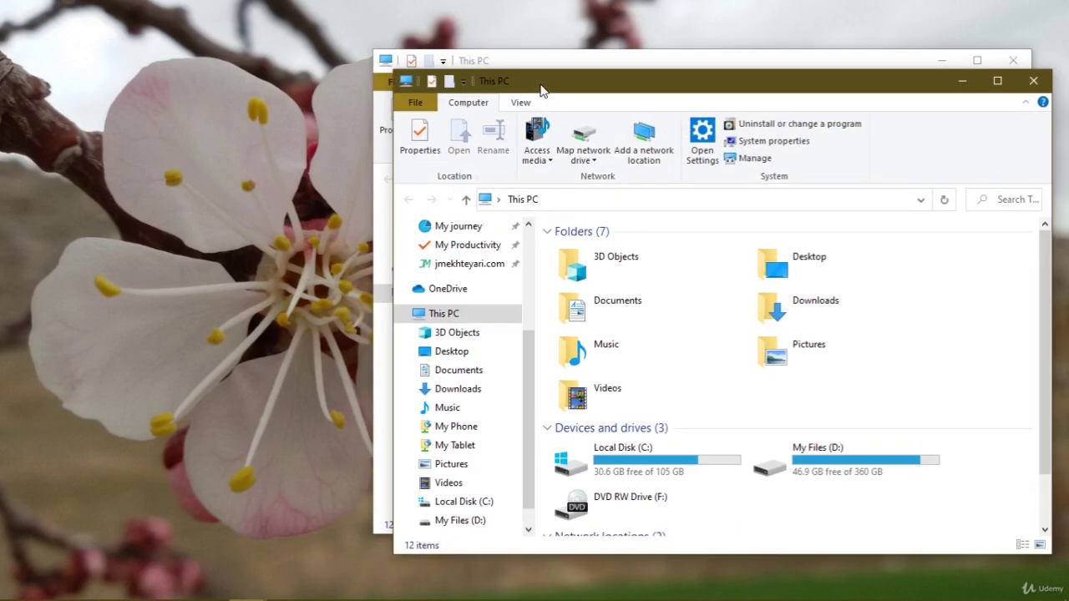
{"action": "left_click_drag", "start_coordinate": [584, 92], "coordinate": [220, 90]}
{"action": "key", "text": "super+e"}
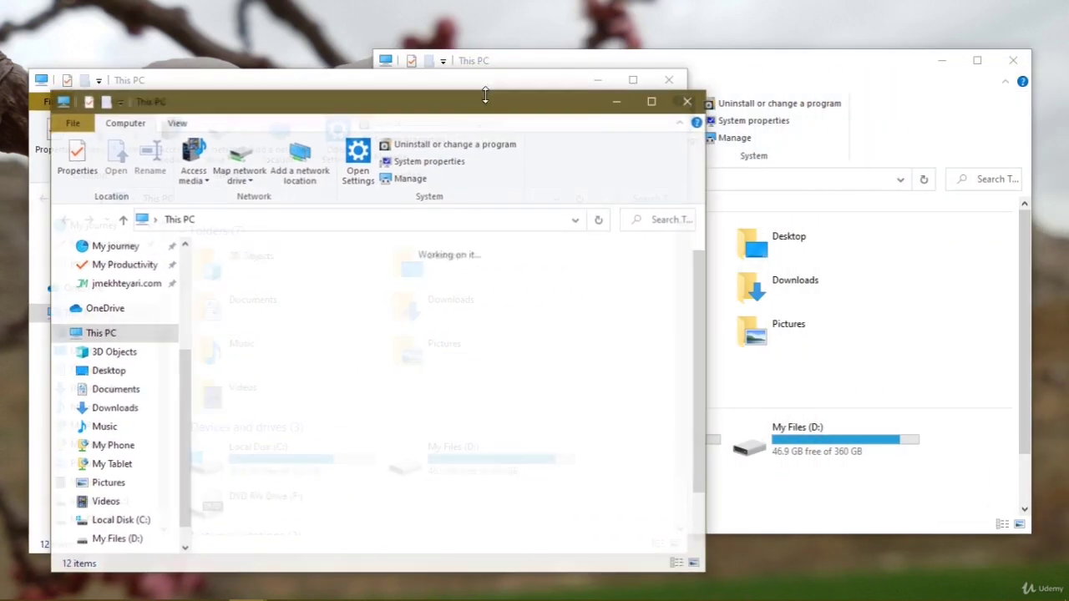
{"action": "left_click_drag", "start_coordinate": [485, 95], "coordinate": [677, 102]}
{"action": "key", "text": "super+e"}
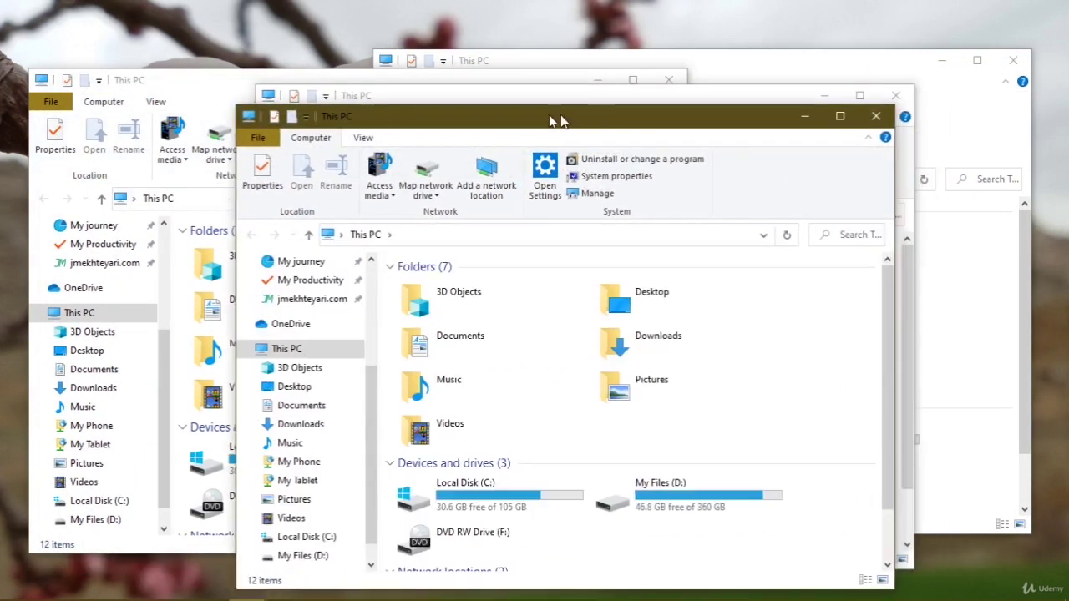
{"action": "left_click_drag", "start_coordinate": [554, 114], "coordinate": [360, 67]}
- Cascade all open windows, and undo the cascade arrangement
{"action": "right_click", "coordinate": [942, 589]}
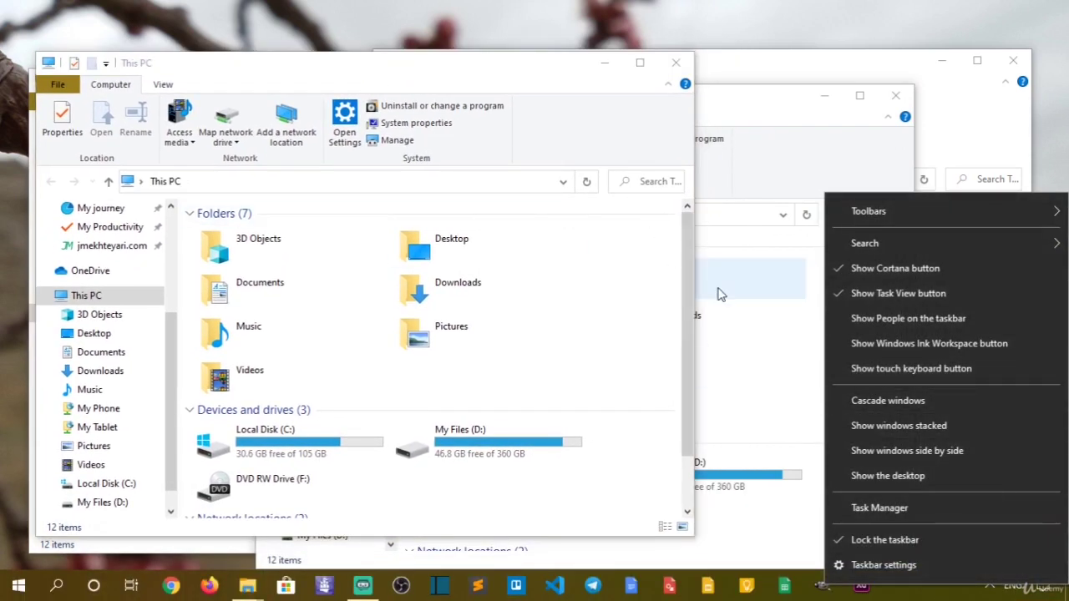
{"action": "left_click", "coordinate": [890, 401]}
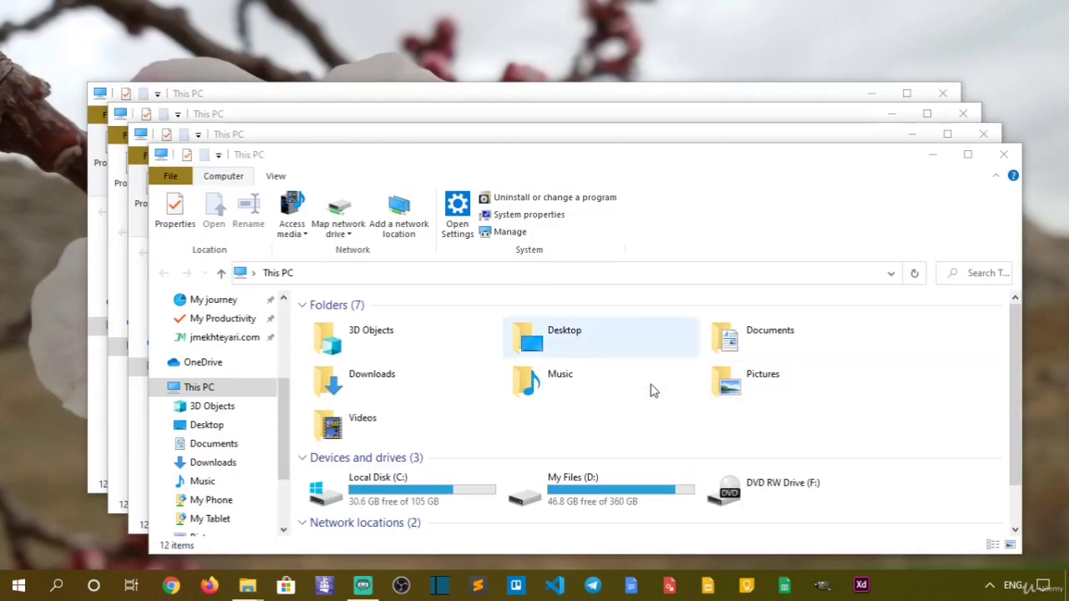
{"action": "right_click", "coordinate": [932, 585]}
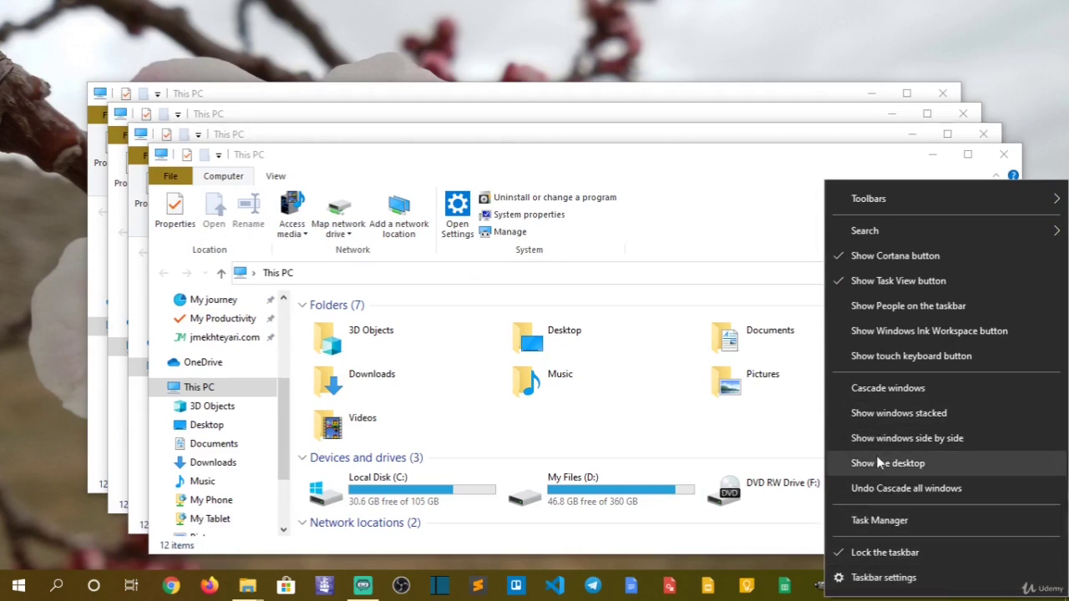
{"action": "left_click", "coordinate": [885, 488]}
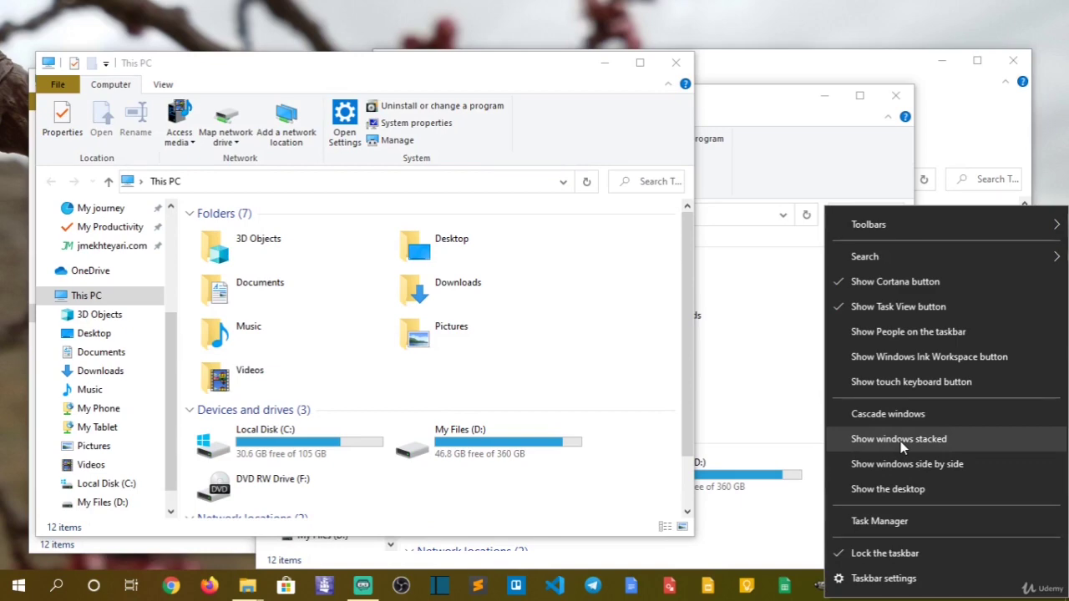
- Show all open windows stacked, and undo the stacked arrangement
{"action": "left_click", "coordinate": [901, 441]}
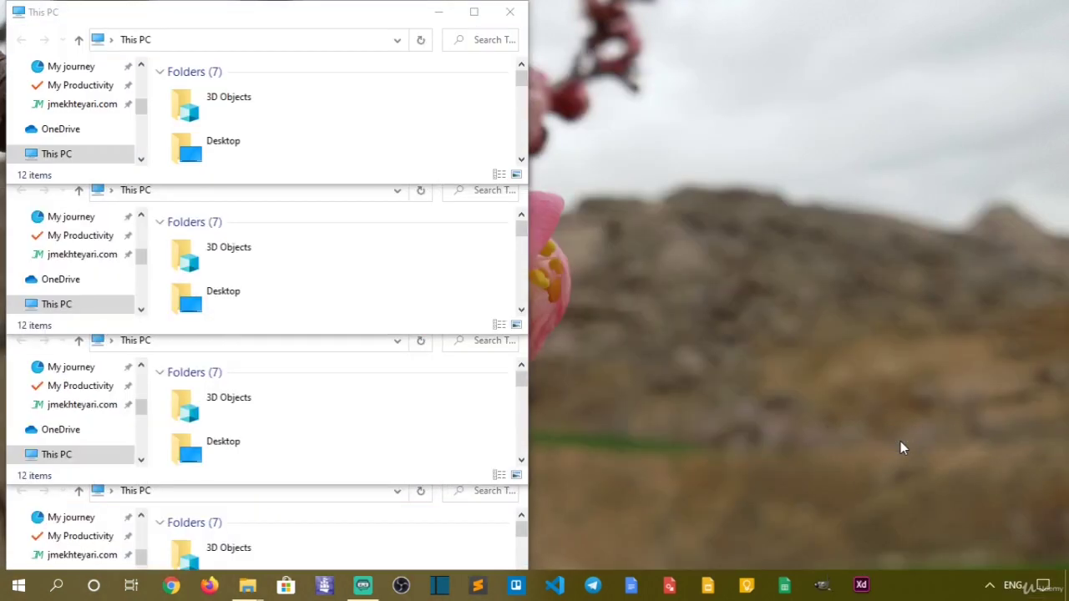
{"action": "right_click", "coordinate": [913, 596]}
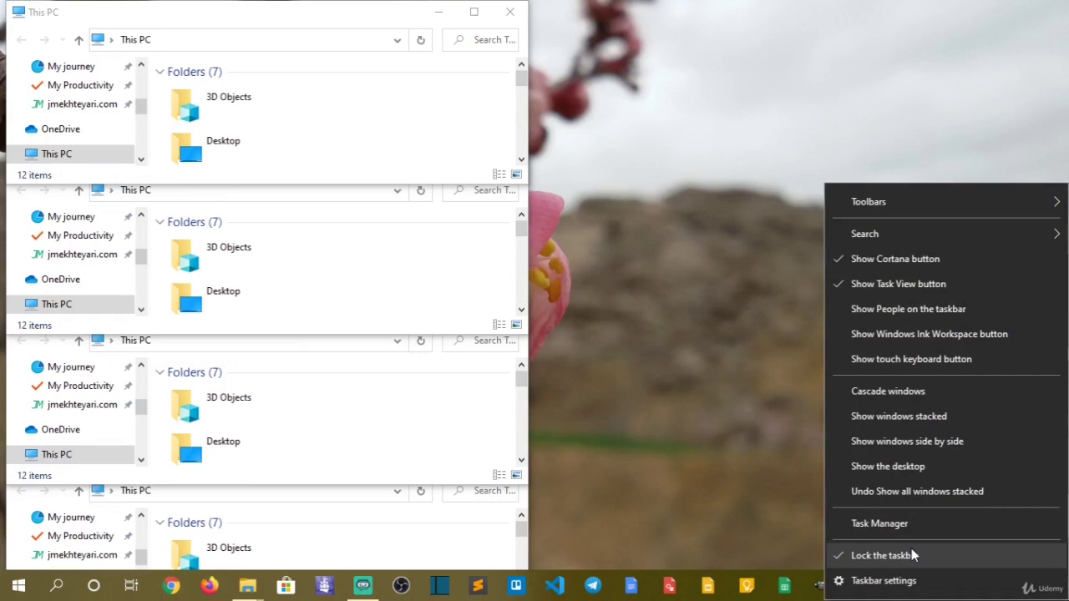
{"action": "left_click", "coordinate": [888, 492]}
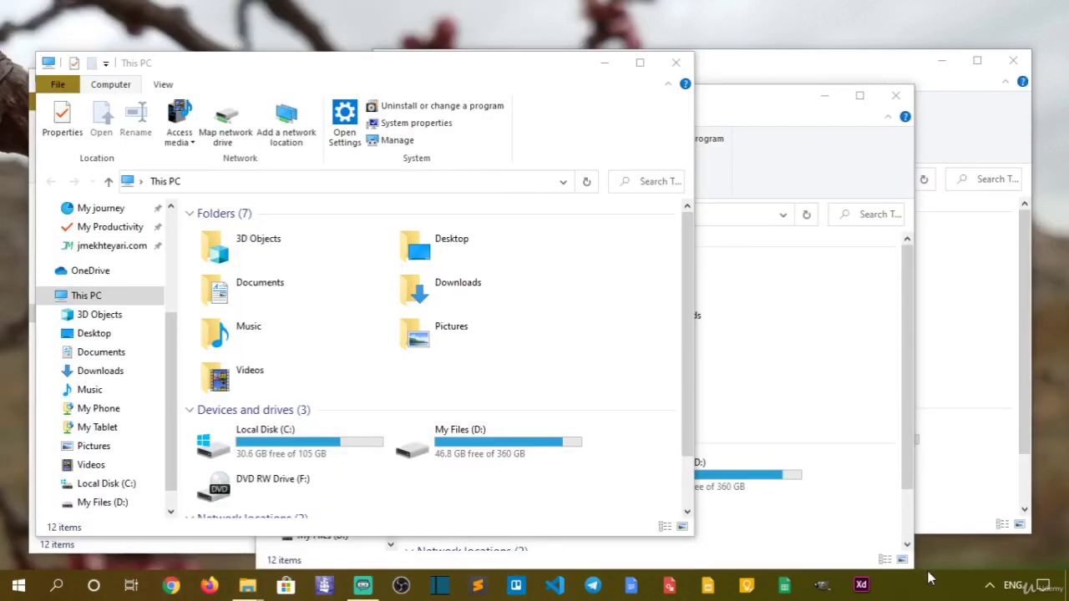
- Open Task Manager from the taskbar options, shift its window slightly sideways, and view its file commands
{"action": "right_click", "coordinate": [930, 578]}
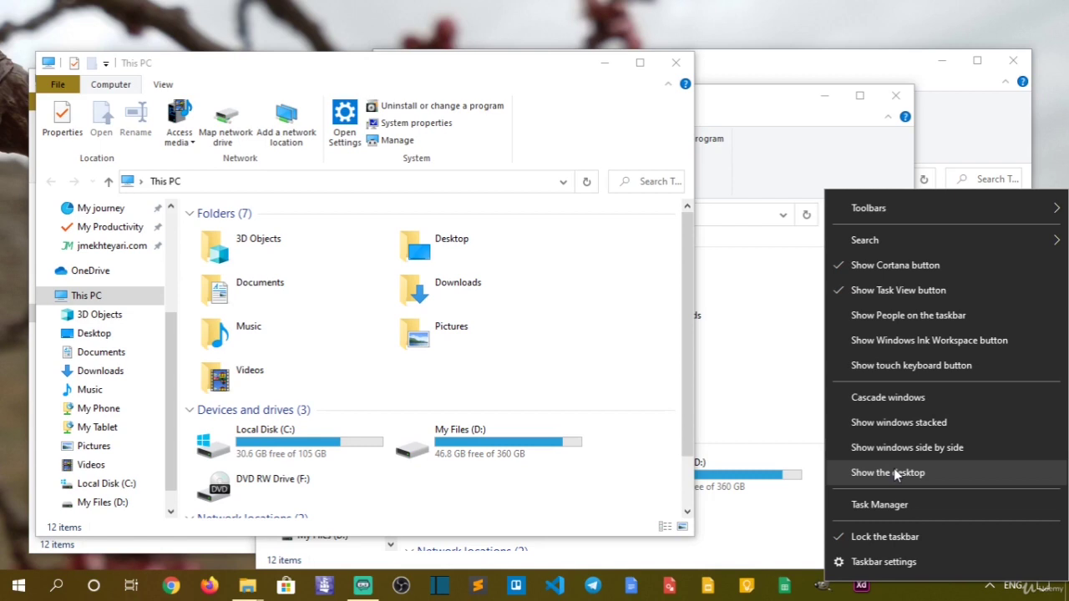
{"action": "left_click", "coordinate": [855, 511]}
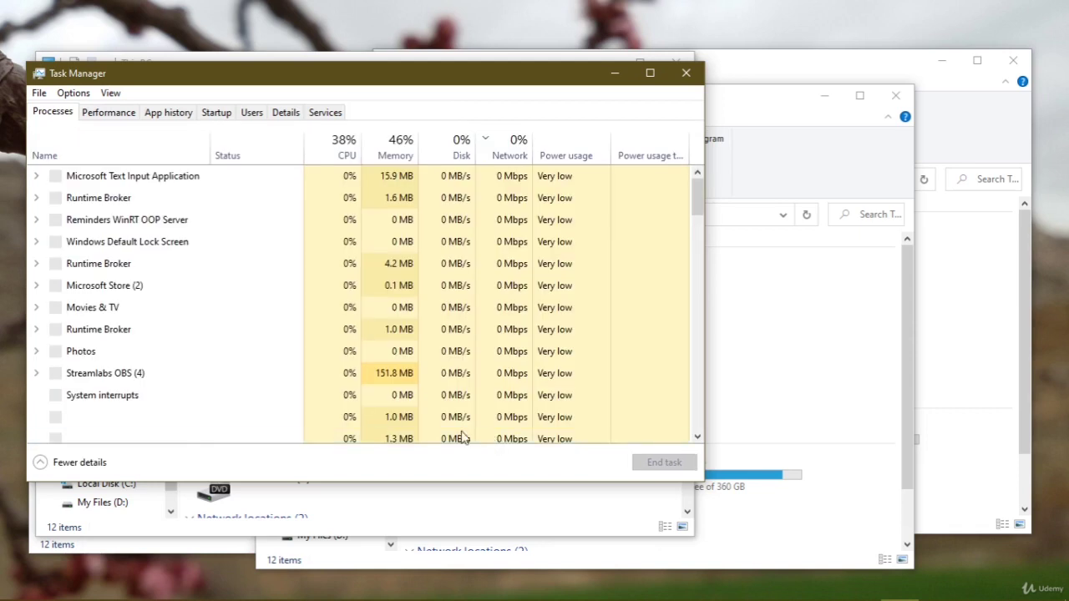
{"action": "left_click_drag", "start_coordinate": [223, 81], "coordinate": [288, 81]}
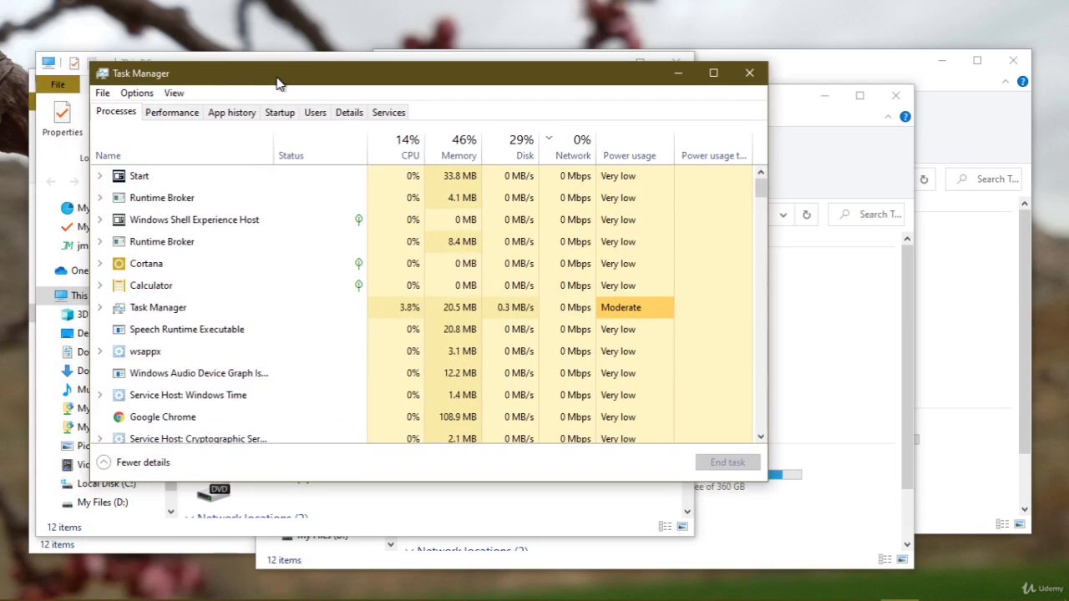
{"action": "left_click", "coordinate": [103, 93]}
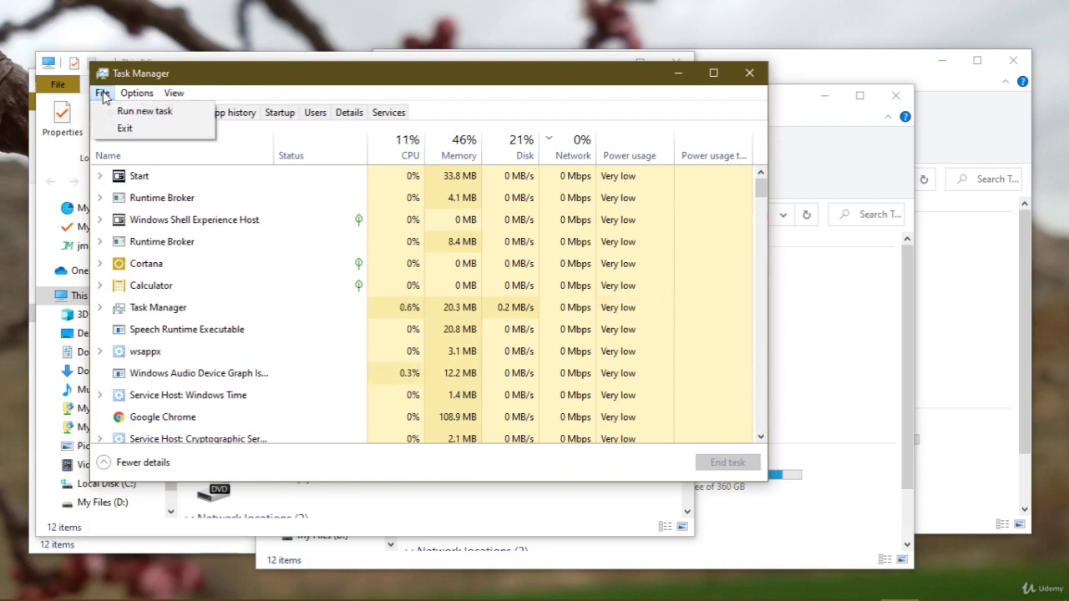
{"action": "mouse_move", "coordinate": [174, 92]}
{"action": "left_click", "coordinate": [266, 82]}
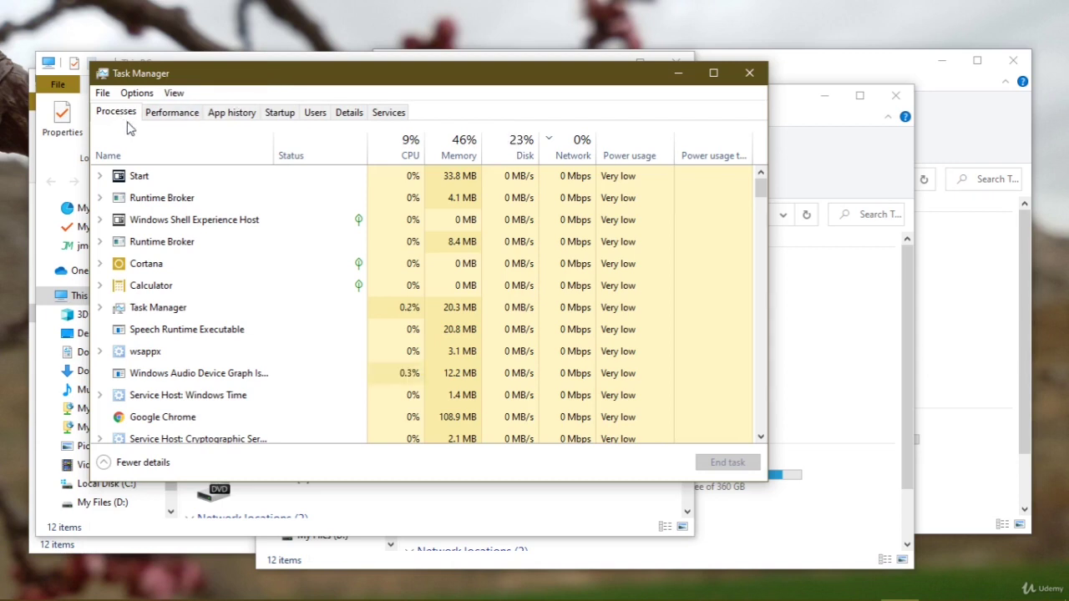
- Look through the list of running processes and their resource usage in Task Manager
{"action": "scroll", "coordinate": [184, 251], "scroll_direction": "down", "scroll_amount": 2}
{"action": "scroll", "coordinate": [188, 266], "scroll_direction": "down", "scroll_amount": 10}
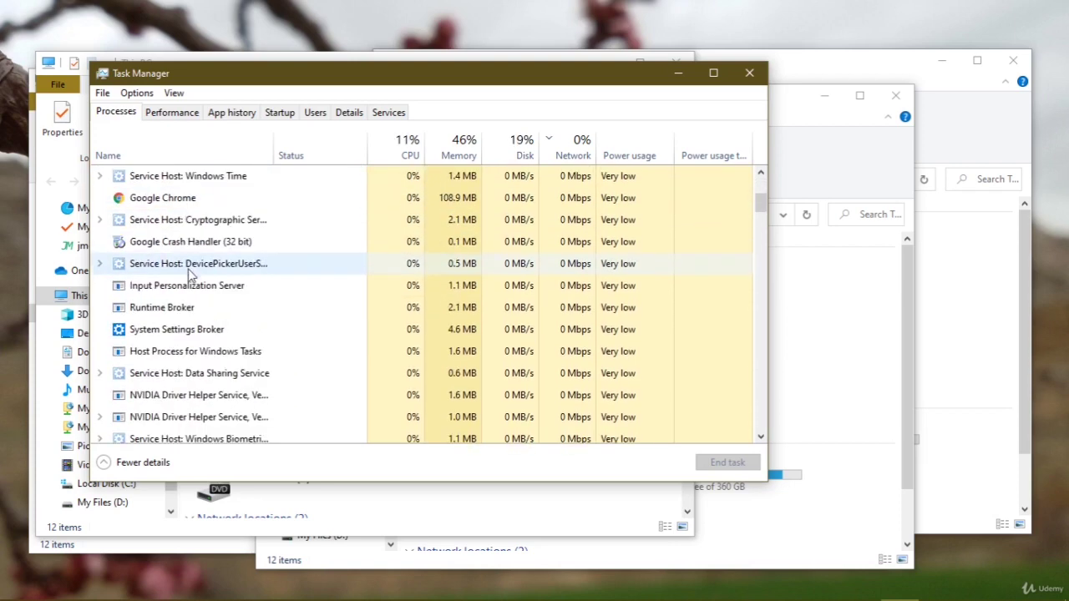
{"action": "scroll", "coordinate": [209, 296], "scroll_direction": "down", "scroll_amount": 8}
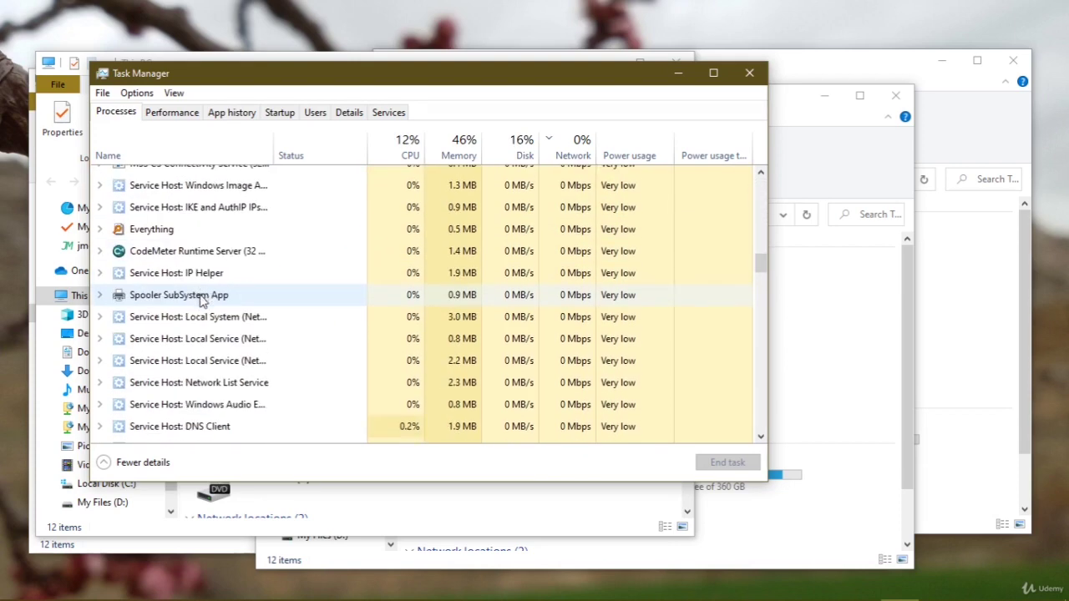
{"action": "scroll", "coordinate": [221, 309], "scroll_direction": "up", "scroll_amount": 4}
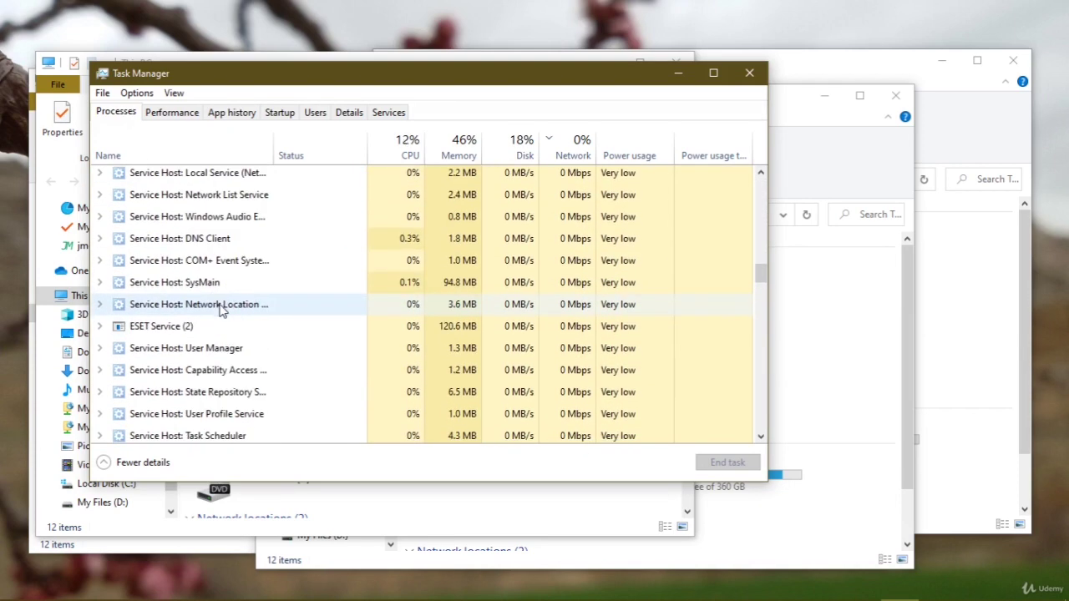
{"action": "scroll", "coordinate": [222, 309], "scroll_direction": "up", "scroll_amount": 8}
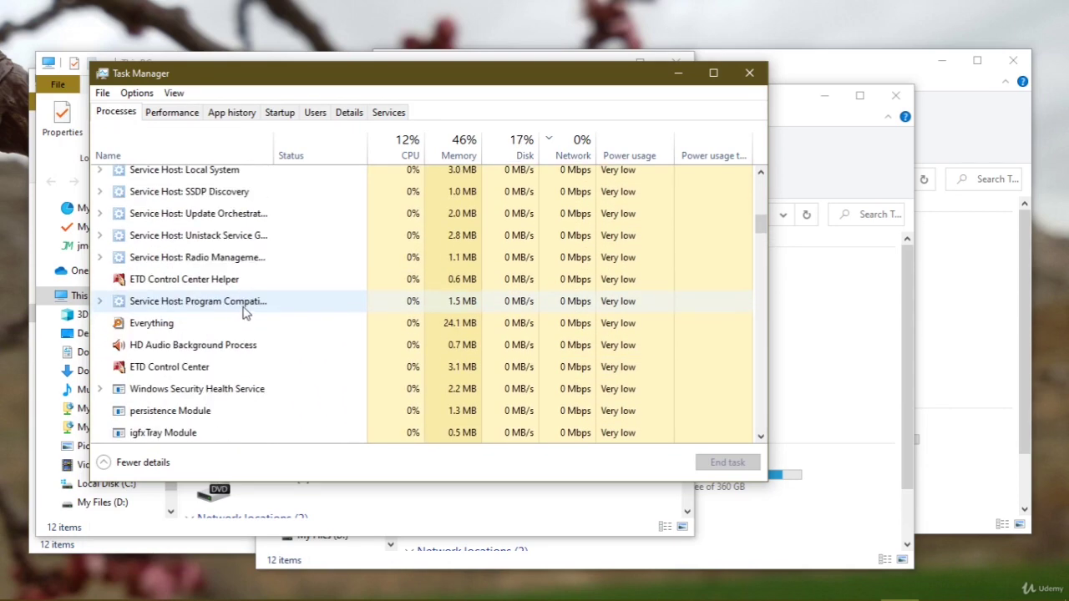
{"action": "scroll", "coordinate": [235, 314], "scroll_direction": "up", "scroll_amount": 4}
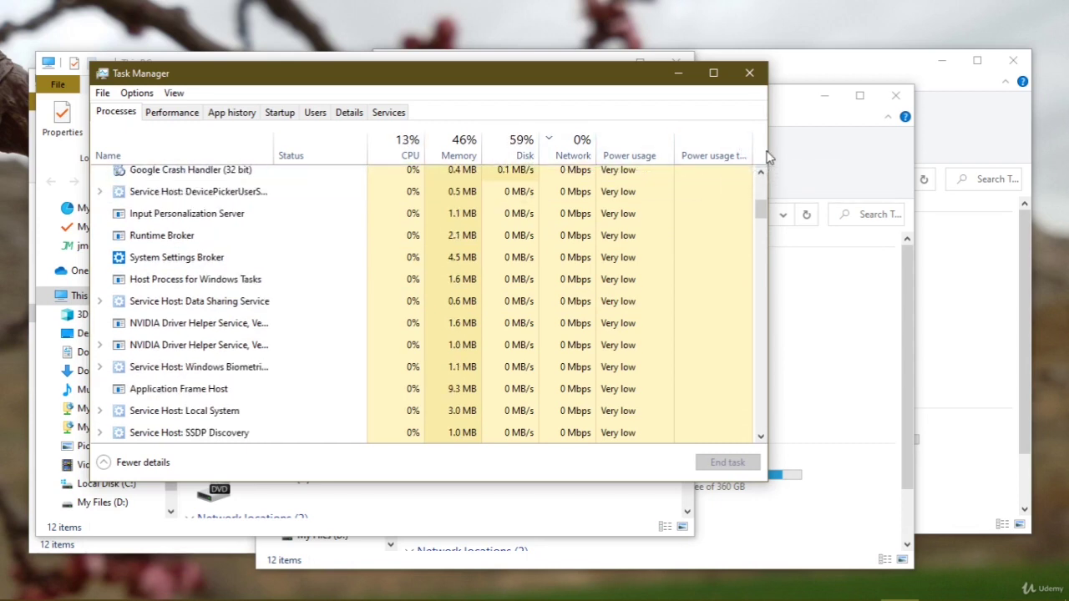
- Widen the Task Manager window so the whole Power usage trend column fits, and review the processes
{"action": "mouse_move", "coordinate": [768, 155]}
{"action": "left_mouse_down"}
{"action": "mouse_move", "coordinate": [809, 152]}
{"action": "mouse_move", "coordinate": [774, 152]}
{"action": "left_mouse_up"}
{"action": "scroll", "coordinate": [659, 284], "scroll_direction": "down", "scroll_amount": 3}
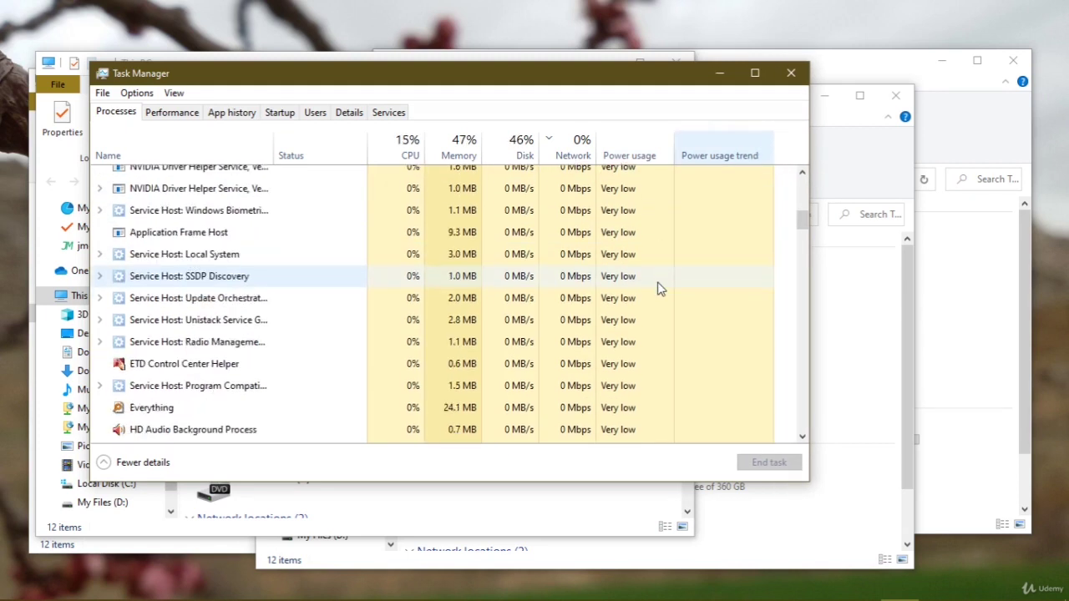
{"action": "scroll", "coordinate": [648, 297], "scroll_direction": "up", "scroll_amount": 3}
{"action": "scroll", "coordinate": [636, 303], "scroll_direction": "up", "scroll_amount": 2}
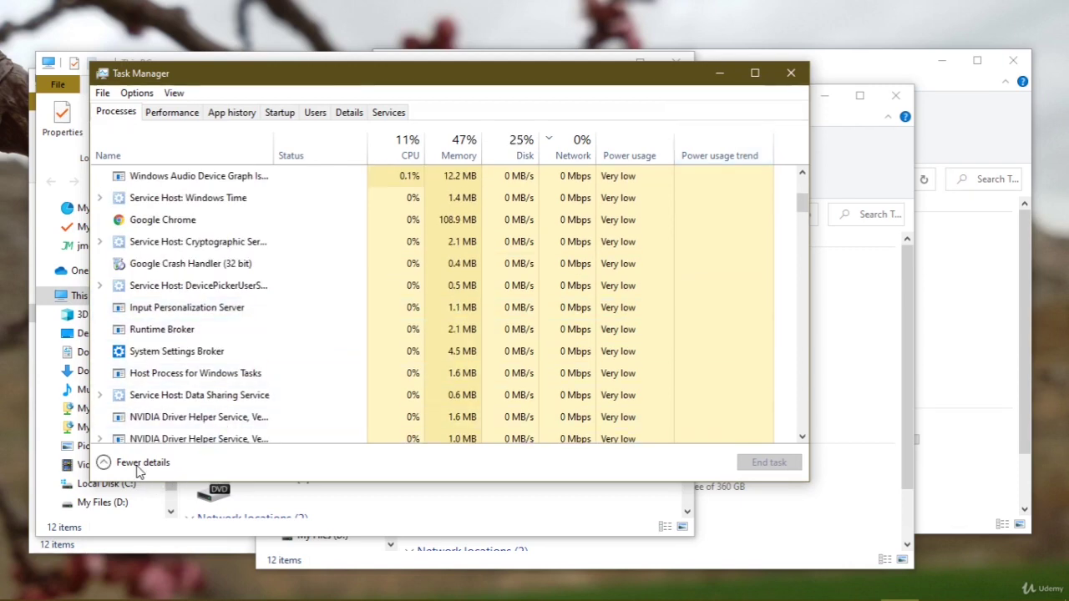
- Reduce Task Manager to fewer details, restore the full view, and select the Calculator and Application Frame Host processes in turn
{"action": "left_click", "coordinate": [139, 464]}
{"action": "left_click", "coordinate": [132, 326]}
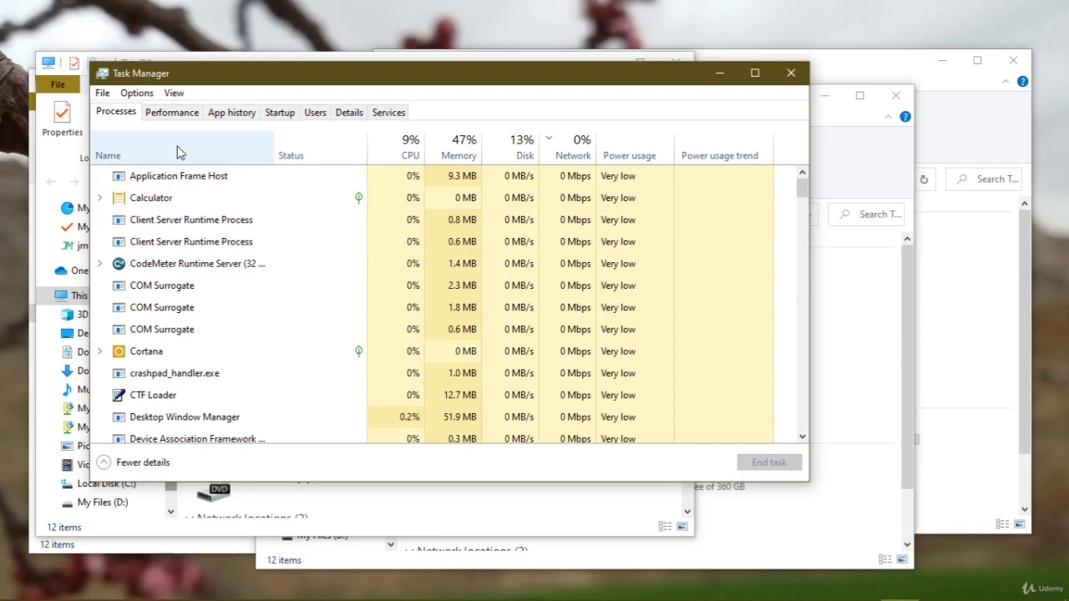
{"action": "left_click", "coordinate": [187, 203]}
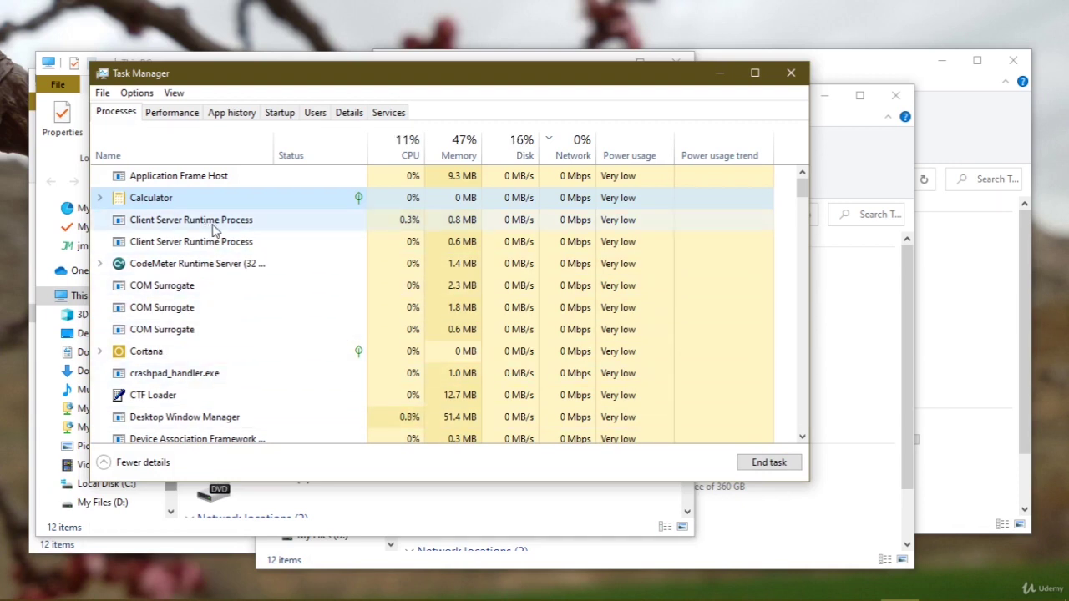
{"action": "left_click", "coordinate": [220, 181]}
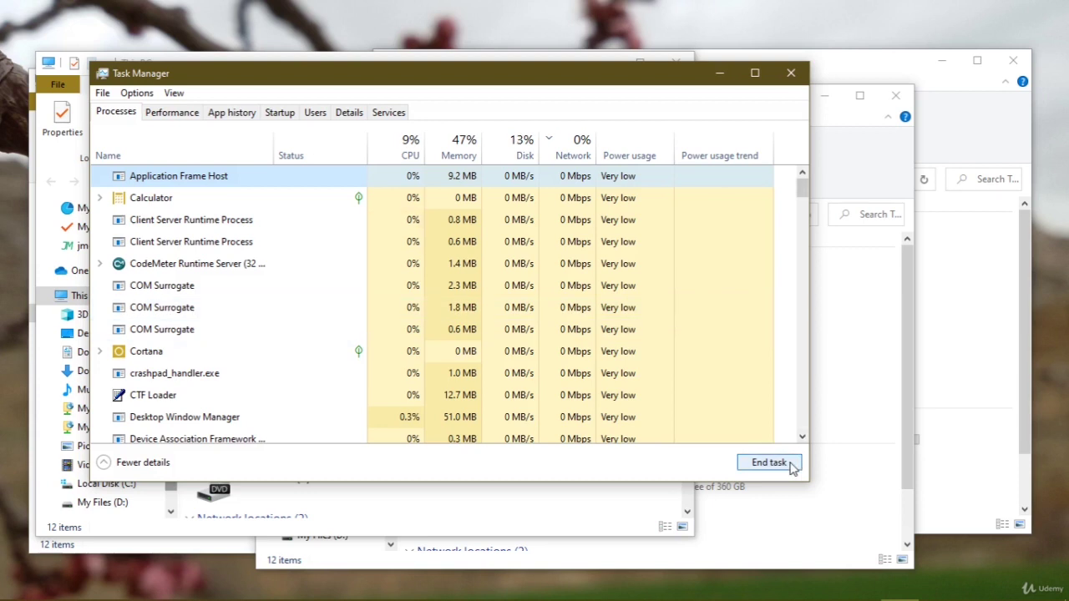
- Examine the performance graphs for the CPU, memory and Disk 0 (C: D:)
{"action": "left_click", "coordinate": [164, 119]}
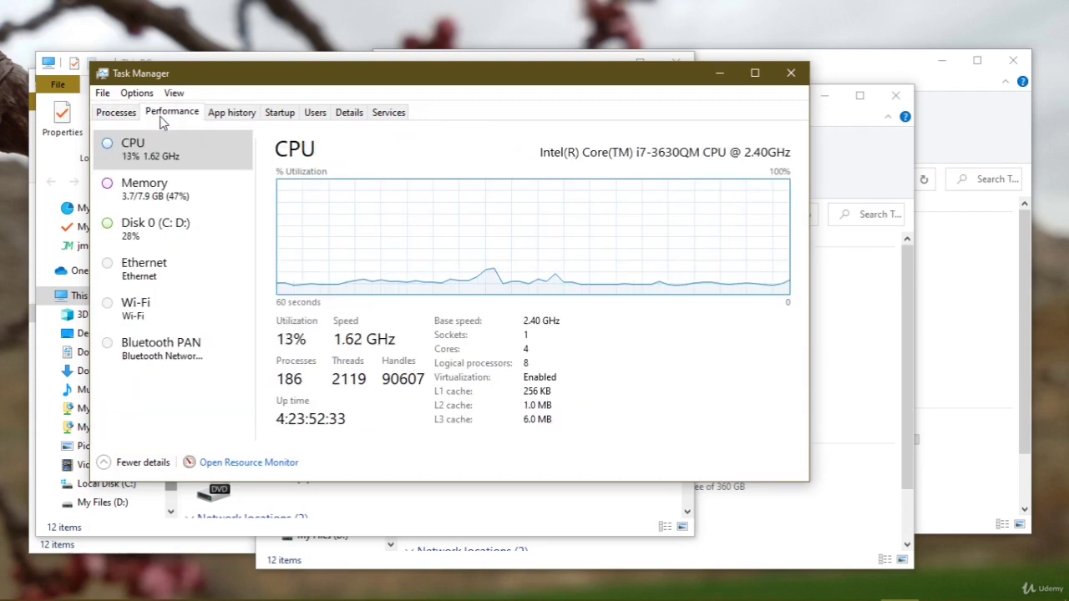
{"action": "left_click", "coordinate": [189, 194]}
{"action": "left_click", "coordinate": [184, 235]}
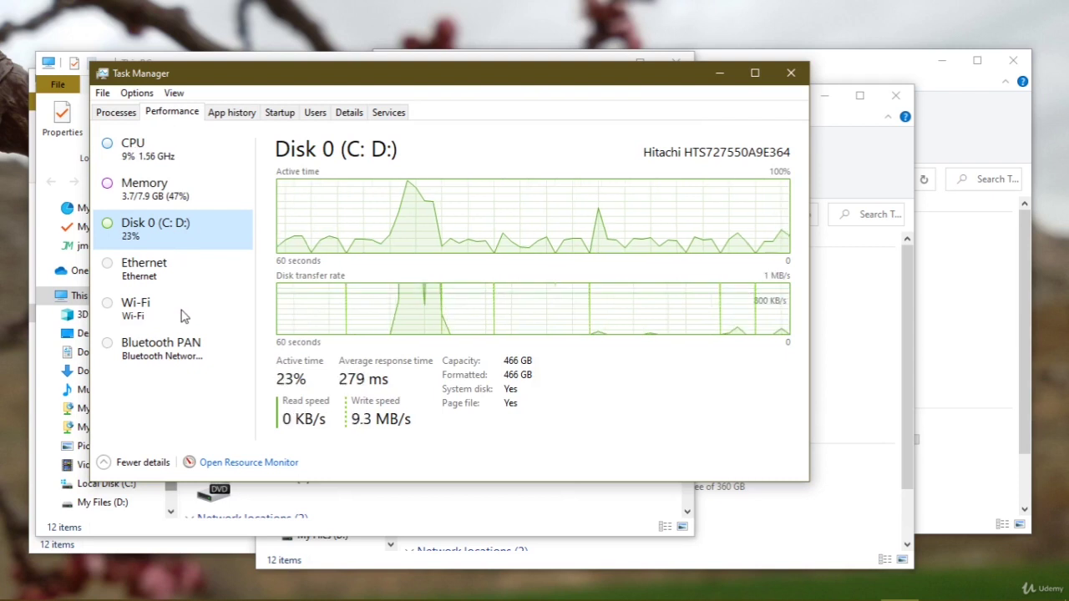
{"action": "left_click", "coordinate": [153, 159]}
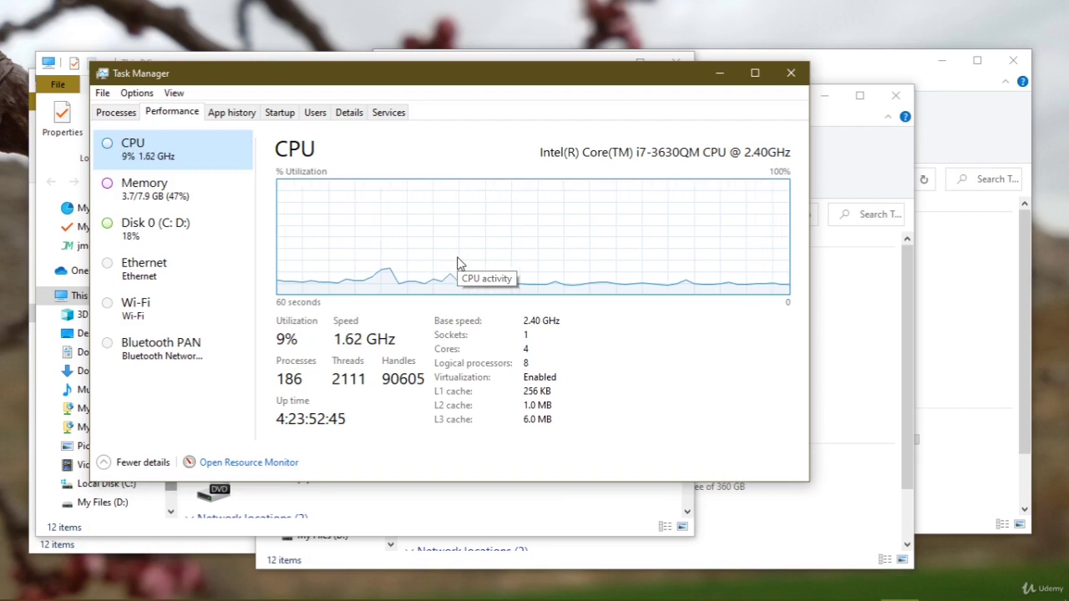
{"action": "left_click", "coordinate": [177, 194]}
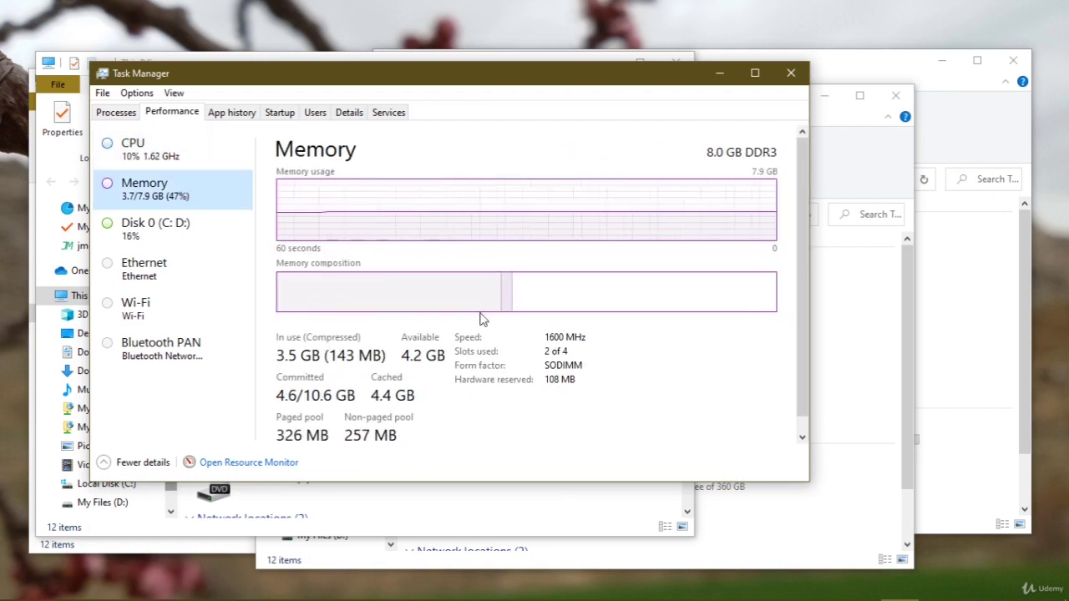
{"action": "left_click", "coordinate": [161, 238]}
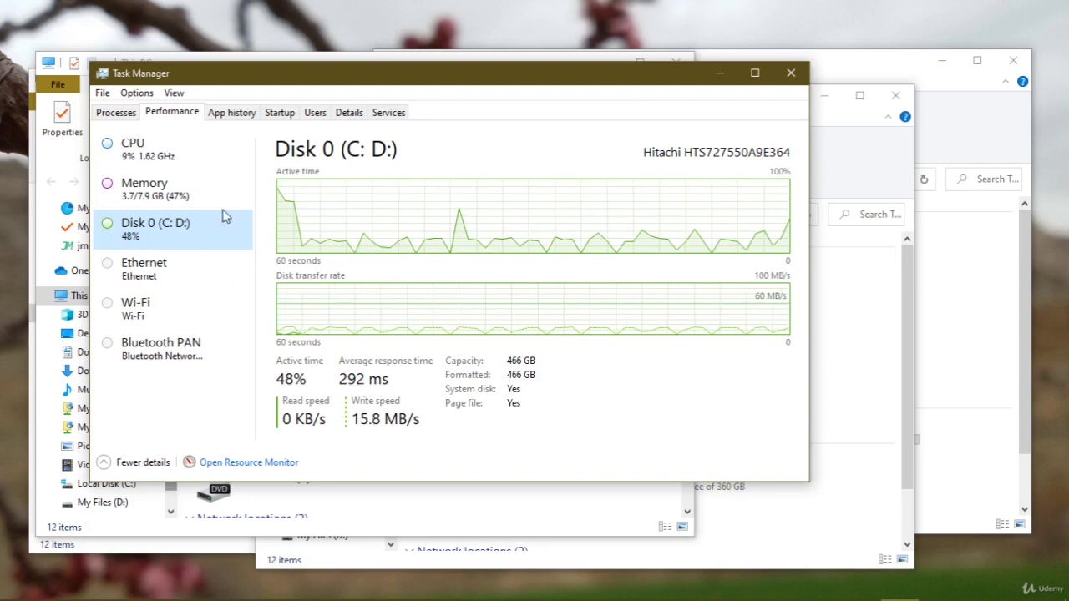
- Review the resource usage history of the apps, and delete the usage history
{"action": "left_click", "coordinate": [232, 117]}
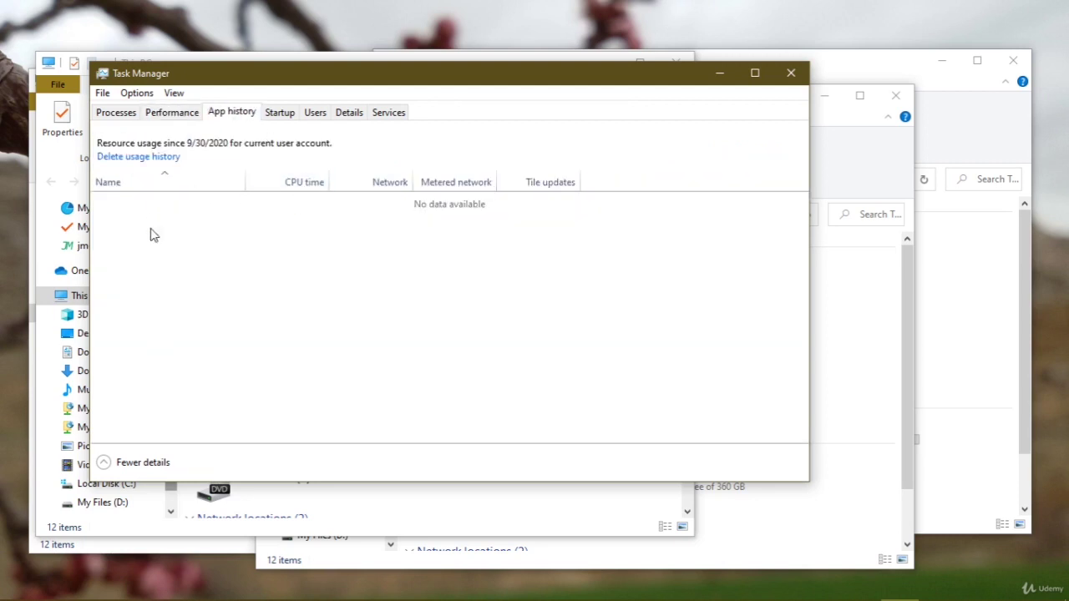
{"action": "scroll", "coordinate": [251, 259], "scroll_direction": "down", "scroll_amount": 2}
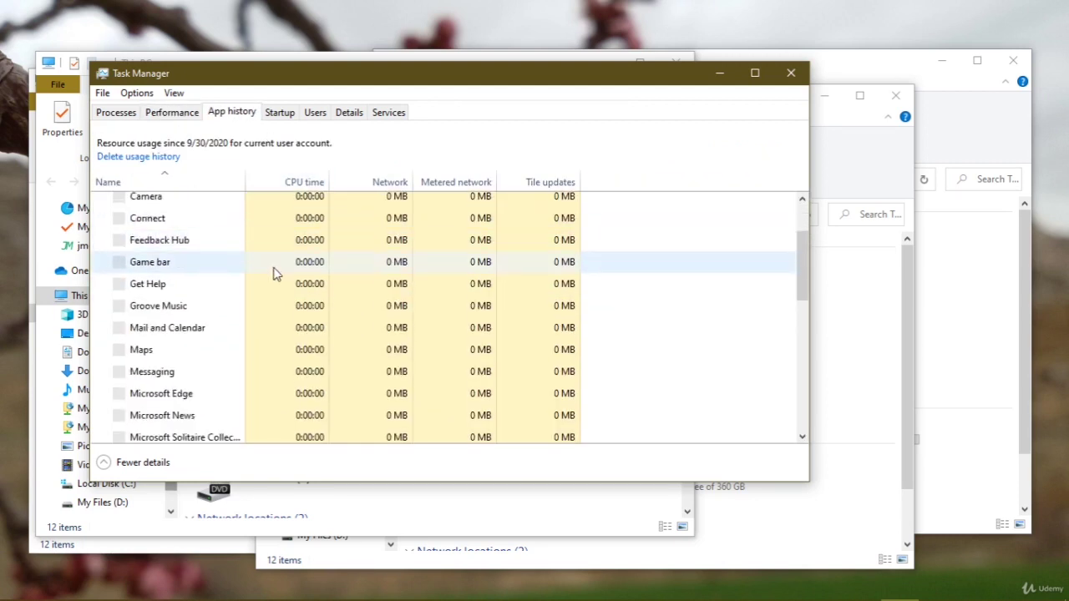
{"action": "scroll", "coordinate": [274, 275], "scroll_direction": "up", "scroll_amount": 2}
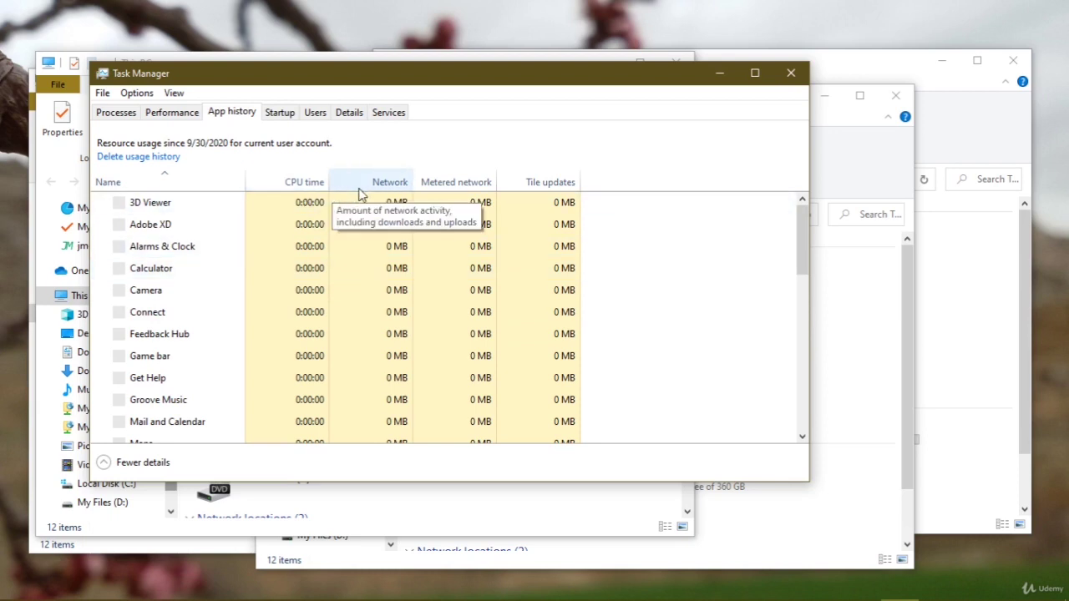
{"action": "scroll", "coordinate": [543, 246], "scroll_direction": "down", "scroll_amount": 5}
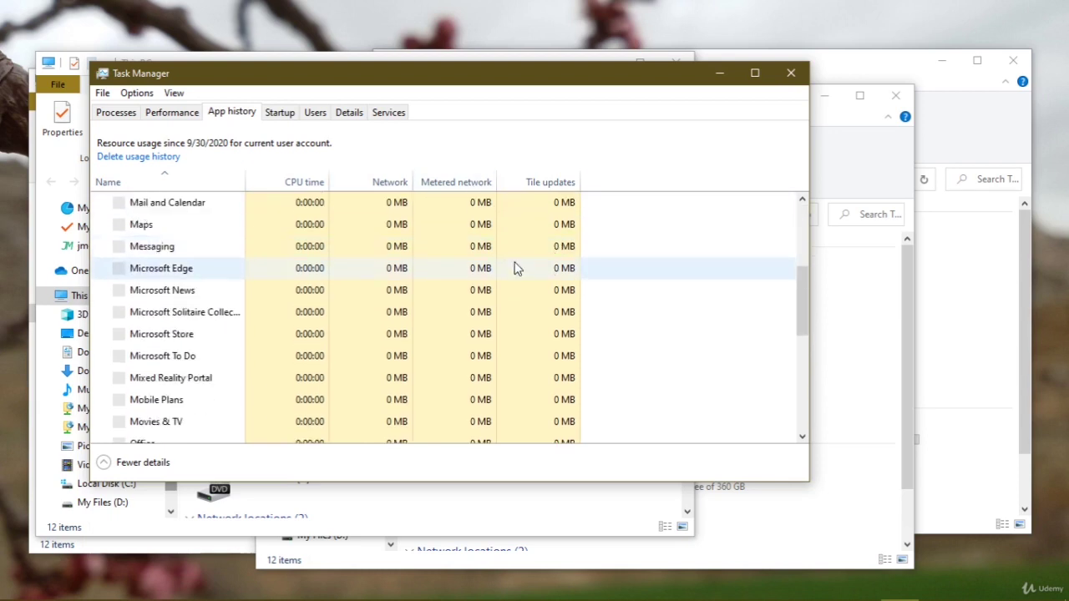
{"action": "scroll", "coordinate": [351, 288], "scroll_direction": "up", "scroll_amount": 2}
{"action": "scroll", "coordinate": [262, 277], "scroll_direction": "up", "scroll_amount": 4}
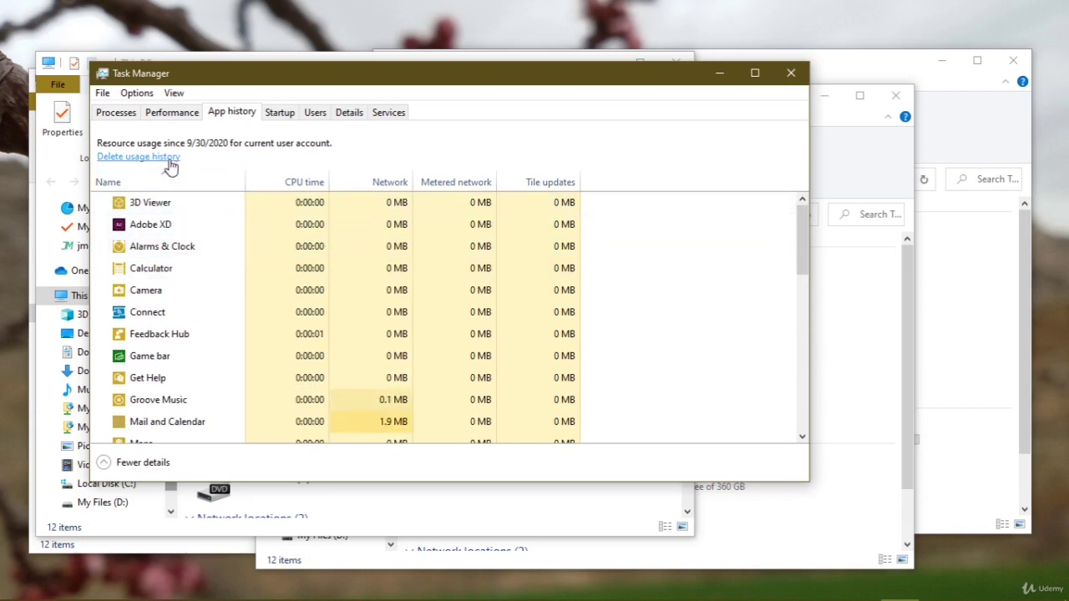
{"action": "left_click", "coordinate": [139, 162]}
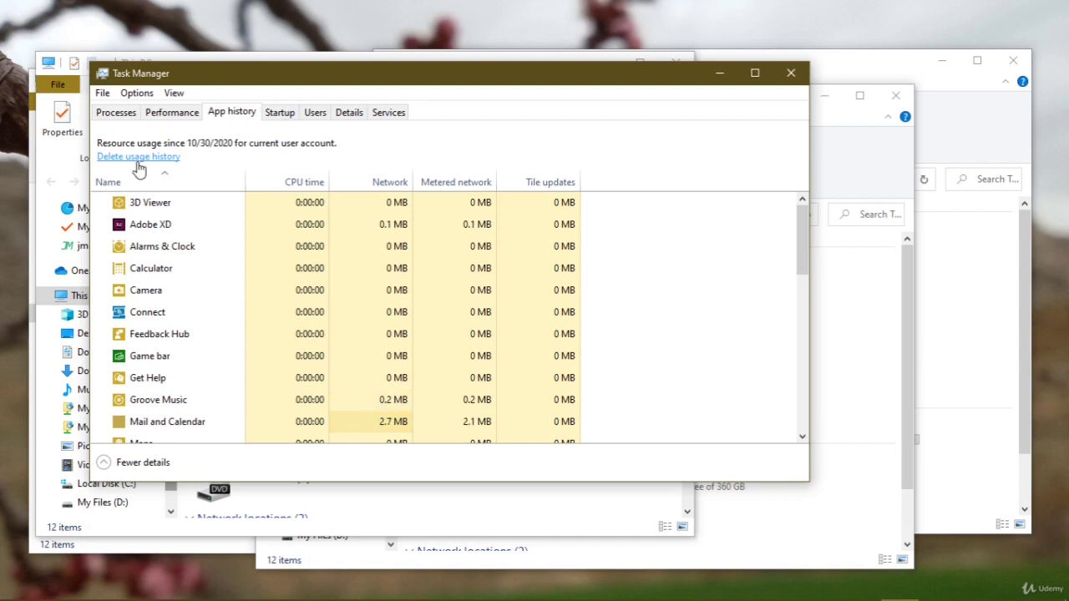
- Review the programs that launch at startup, and disable Java Update Scheduler
{"action": "left_click", "coordinate": [278, 113]}
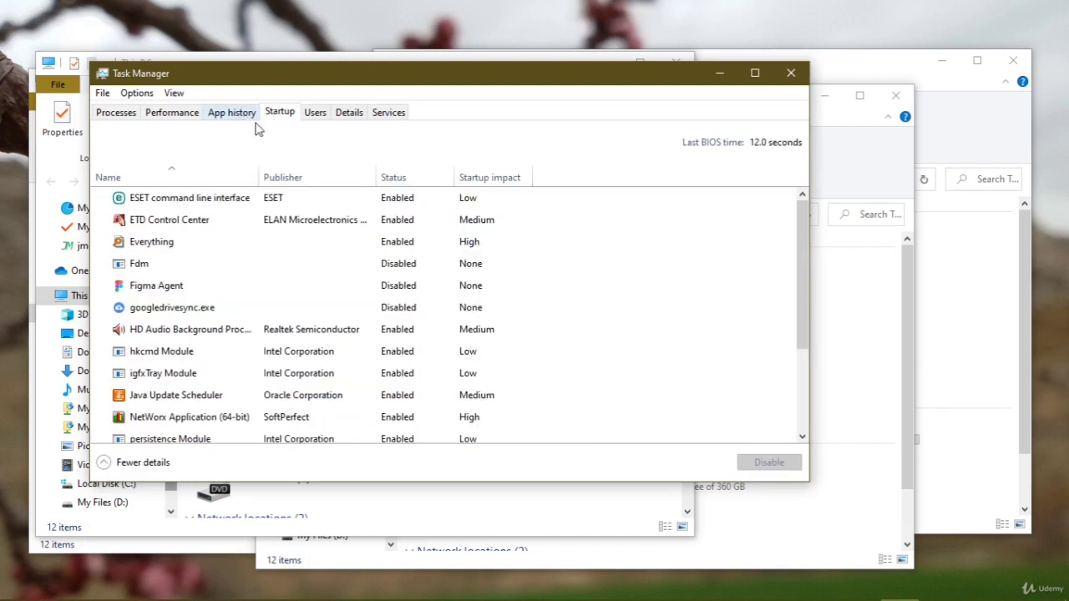
{"action": "scroll", "coordinate": [255, 288], "scroll_direction": "down", "scroll_amount": 1}
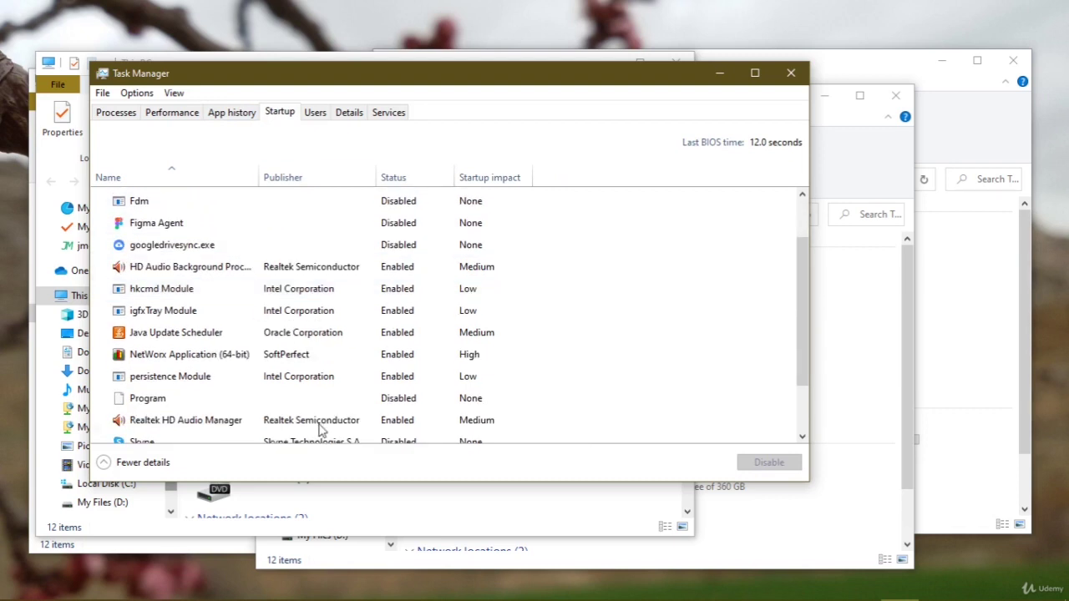
{"action": "scroll", "coordinate": [406, 420], "scroll_direction": "up", "scroll_amount": 1}
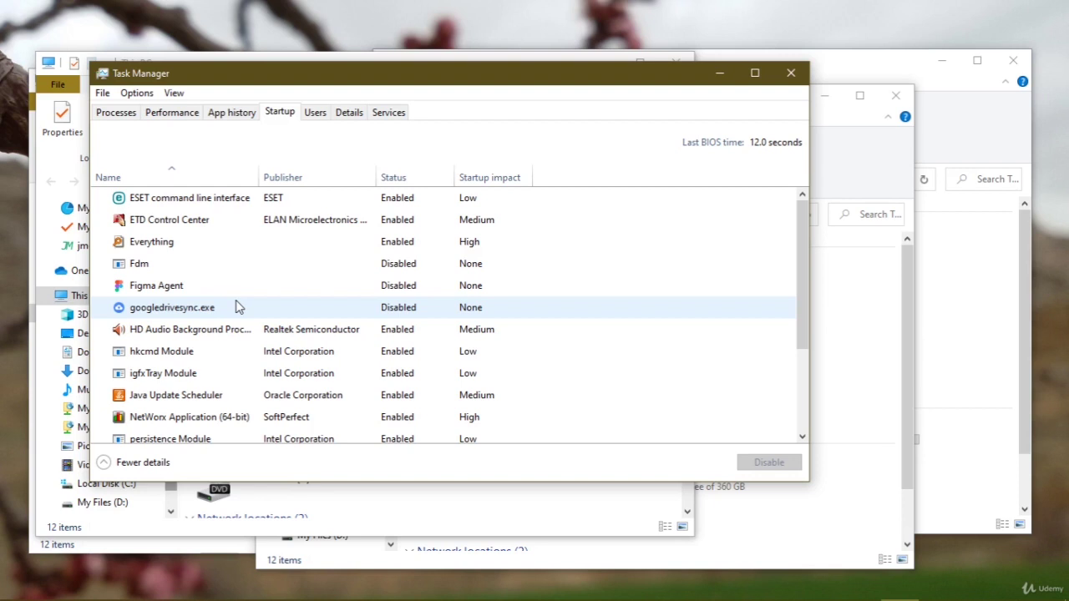
{"action": "scroll", "coordinate": [242, 313], "scroll_direction": "down", "scroll_amount": 1}
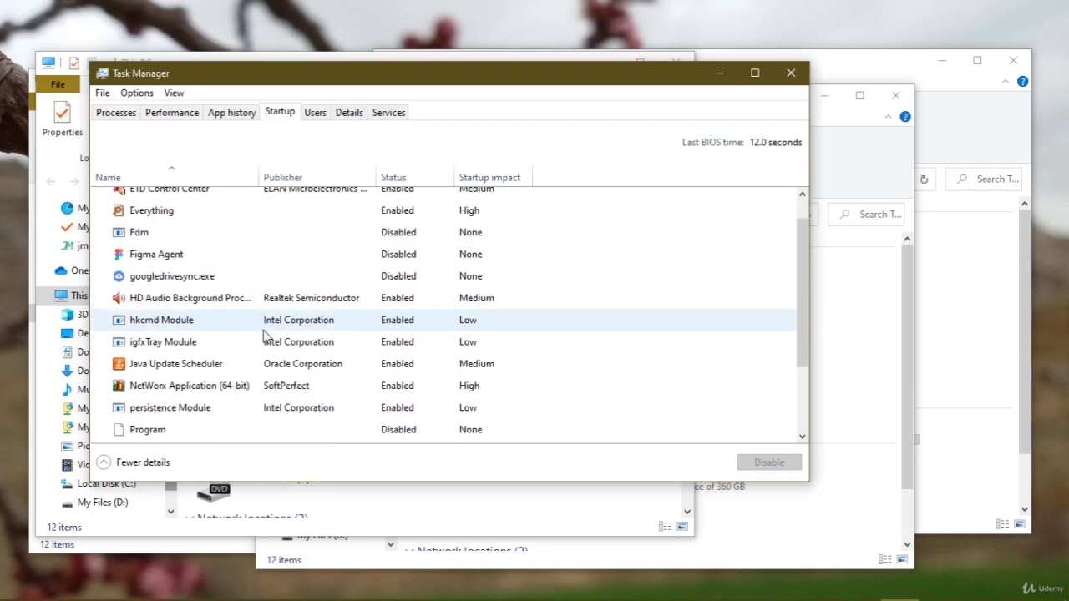
{"action": "left_click", "coordinate": [271, 364]}
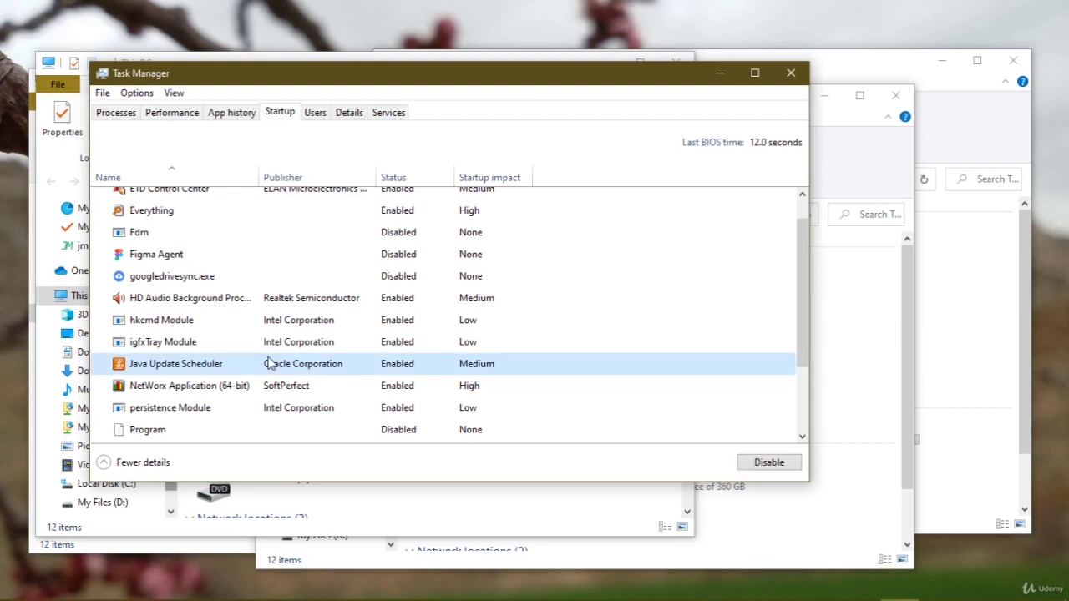
{"action": "right_click", "coordinate": [271, 364]}
{"action": "left_click", "coordinate": [317, 369]}
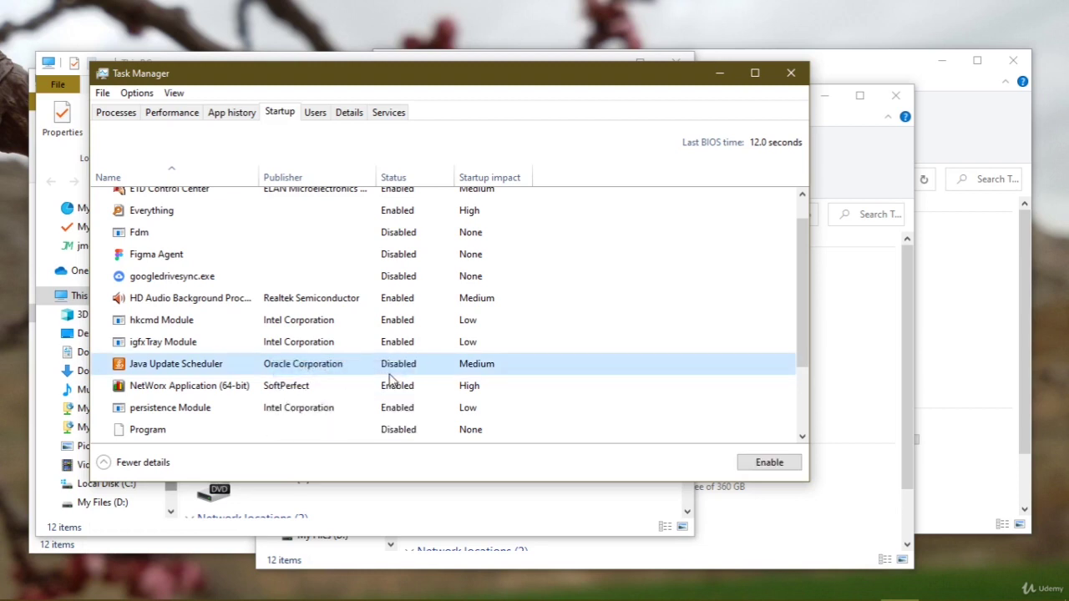
- Review the remaining startup programs, and expand and collapse the signed-in user's processes in the Users view
{"action": "scroll", "coordinate": [409, 380], "scroll_direction": "down", "scroll_amount": 3}
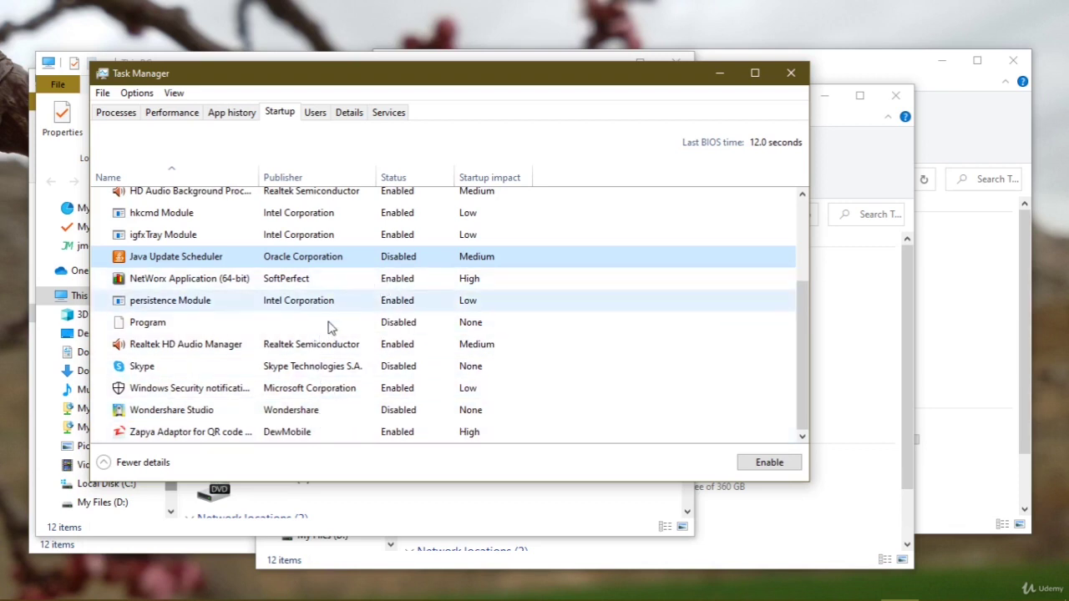
{"action": "scroll", "coordinate": [501, 318], "scroll_direction": "up", "scroll_amount": 2}
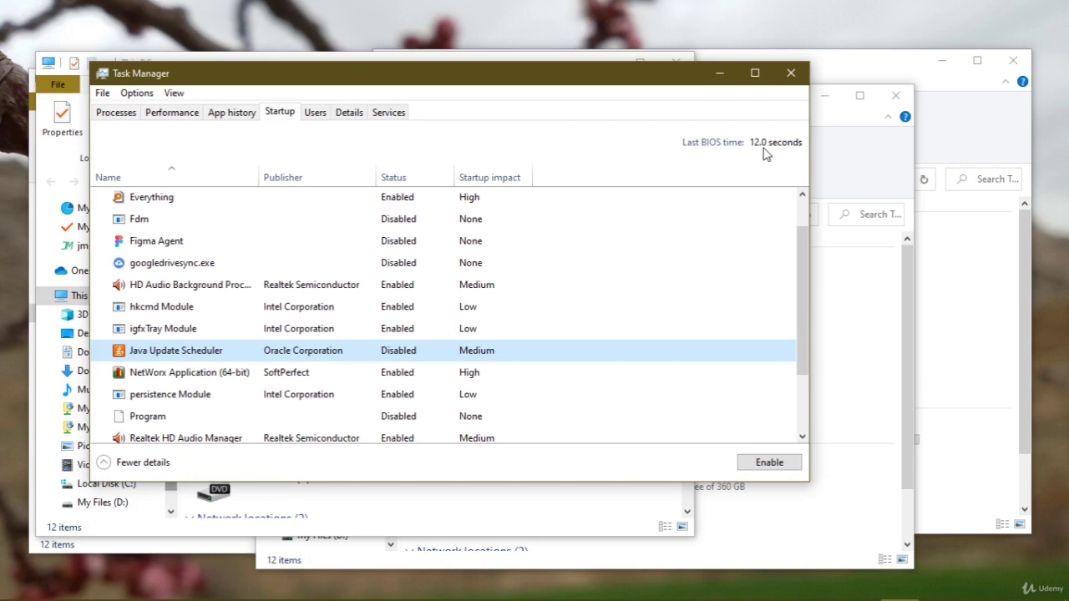
{"action": "left_click", "coordinate": [314, 115]}
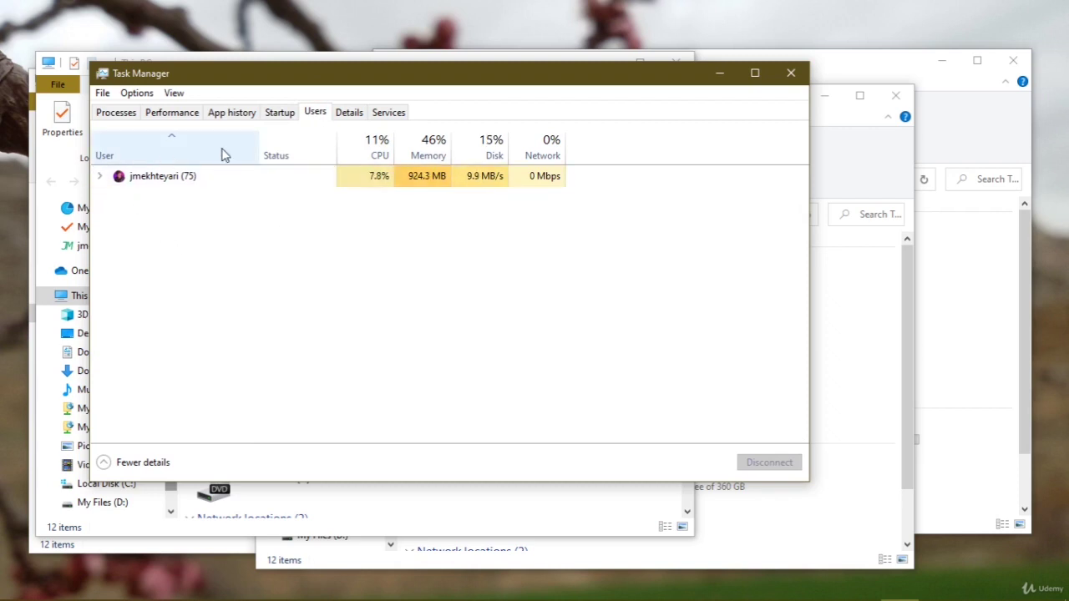
{"action": "left_click", "coordinate": [100, 177]}
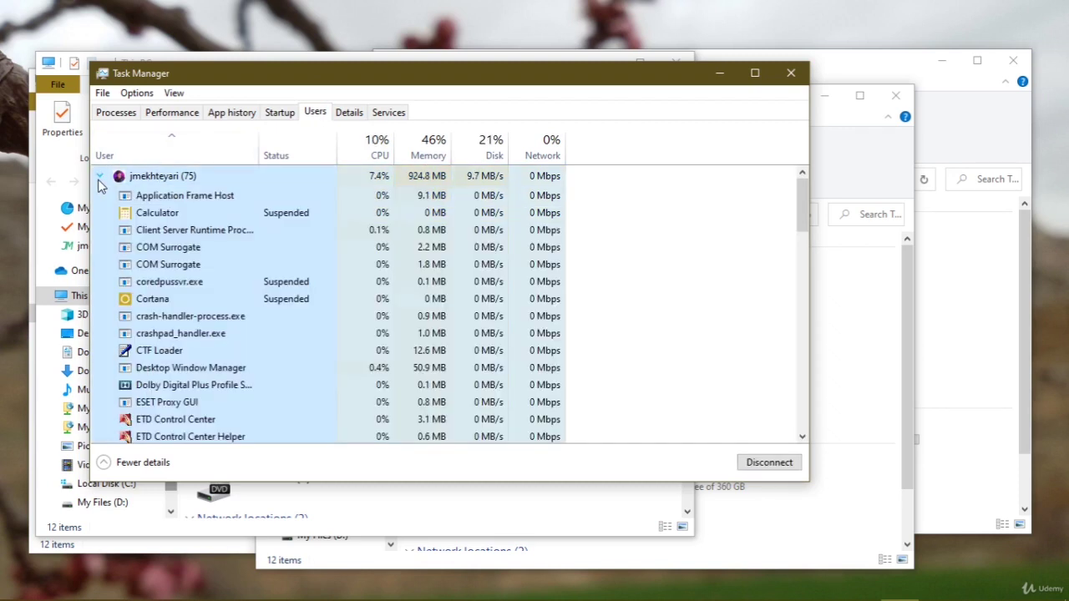
{"action": "left_click", "coordinate": [99, 177]}
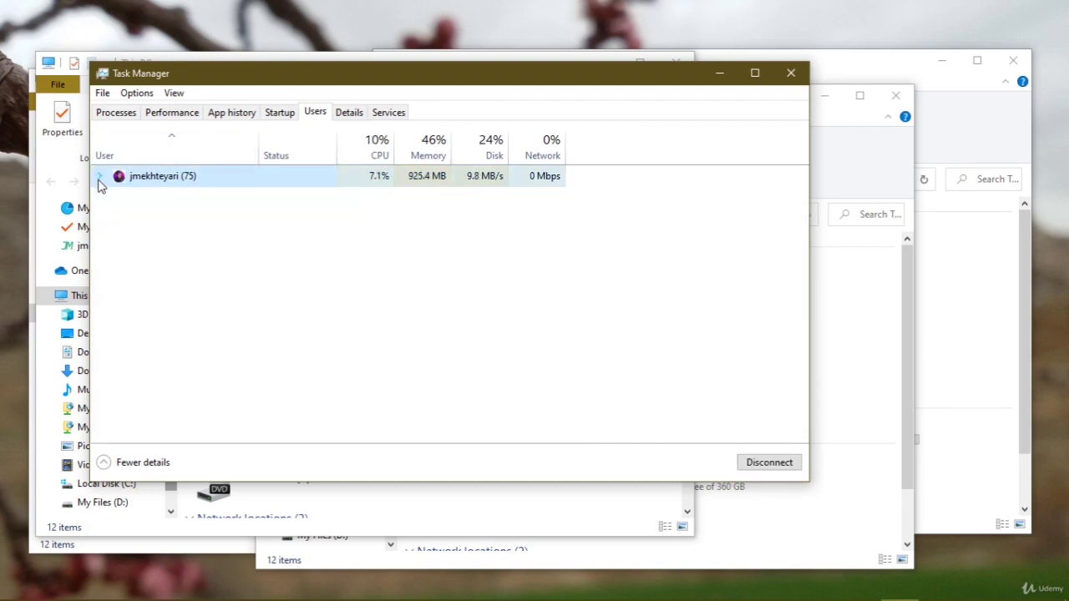
- Browse the detailed process information and show the actions available for obs64.exe
{"action": "left_click", "coordinate": [347, 115]}
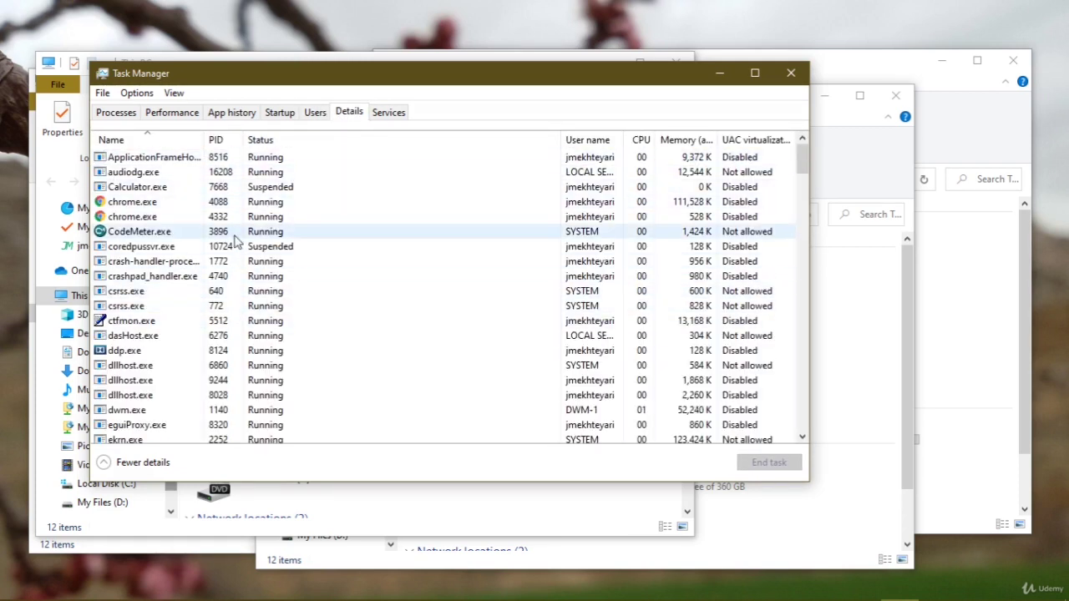
{"action": "scroll", "coordinate": [235, 246], "scroll_direction": "down", "scroll_amount": 20}
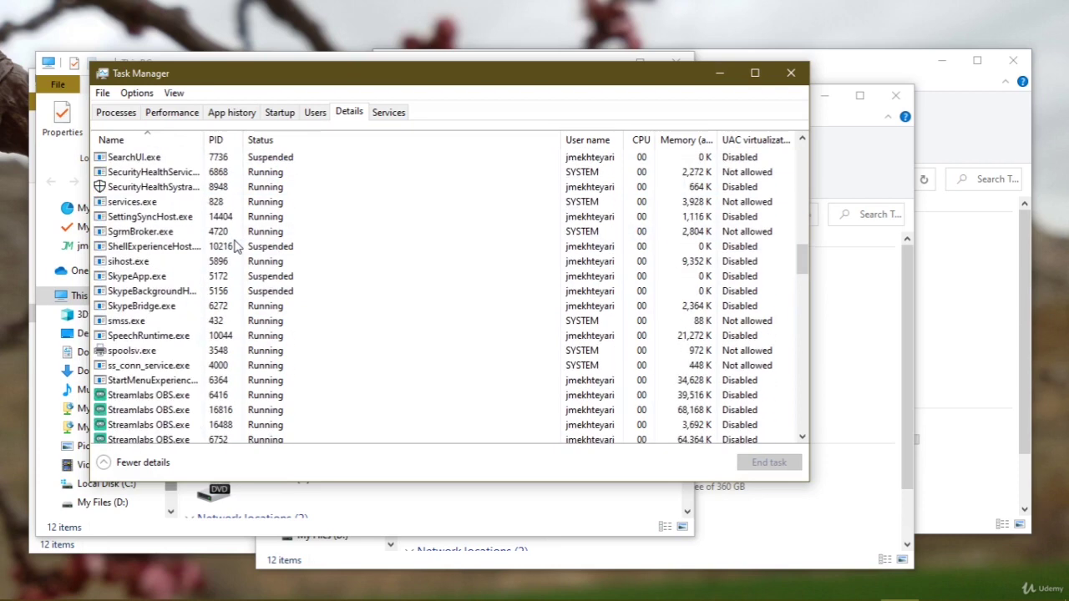
{"action": "scroll", "coordinate": [235, 255], "scroll_direction": "down", "scroll_amount": 15}
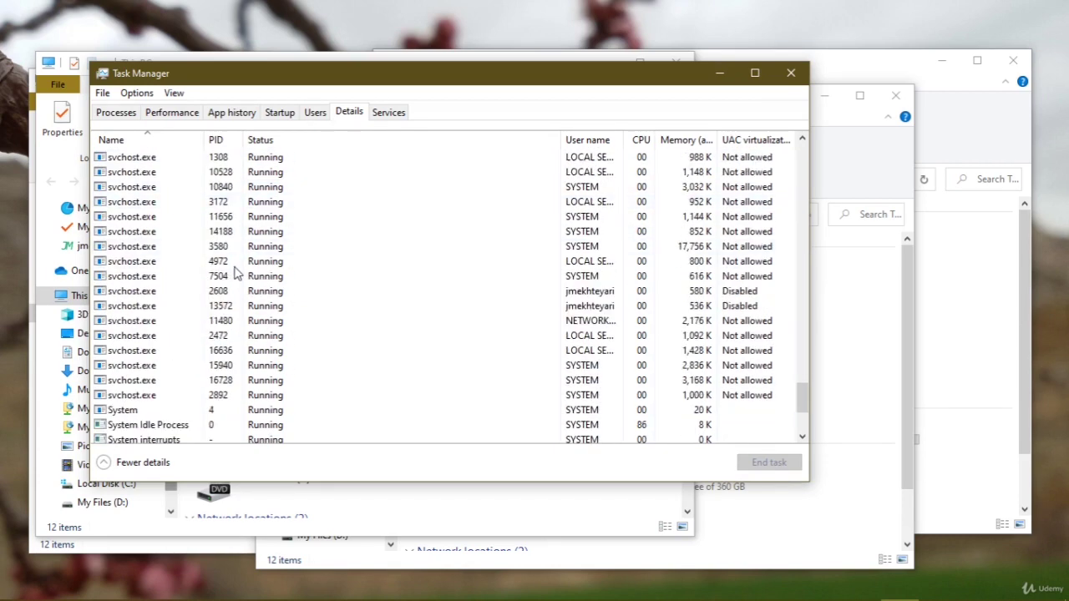
{"action": "scroll", "coordinate": [237, 268], "scroll_direction": "up", "scroll_amount": 5}
{"action": "scroll", "coordinate": [236, 273], "scroll_direction": "up", "scroll_amount": 20}
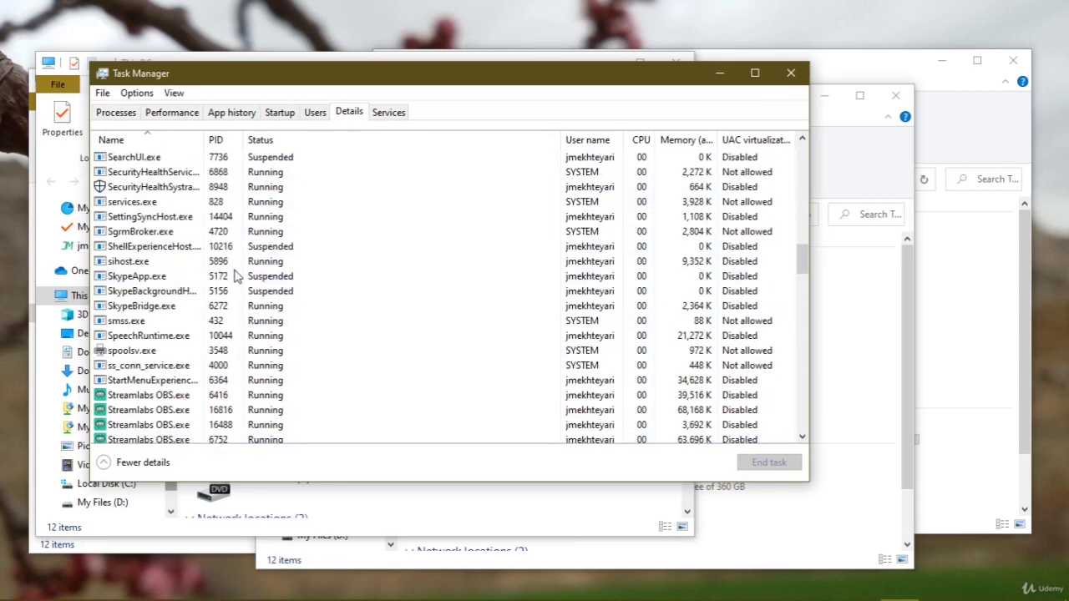
{"action": "scroll", "coordinate": [237, 275], "scroll_direction": "up", "scroll_amount": 7}
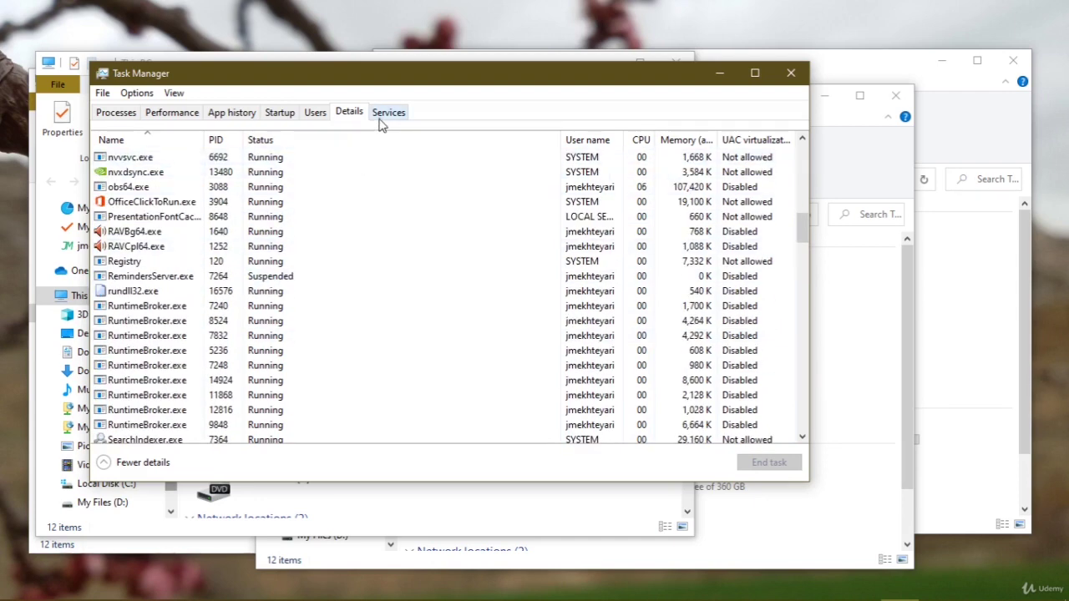
{"action": "left_click", "coordinate": [353, 191]}
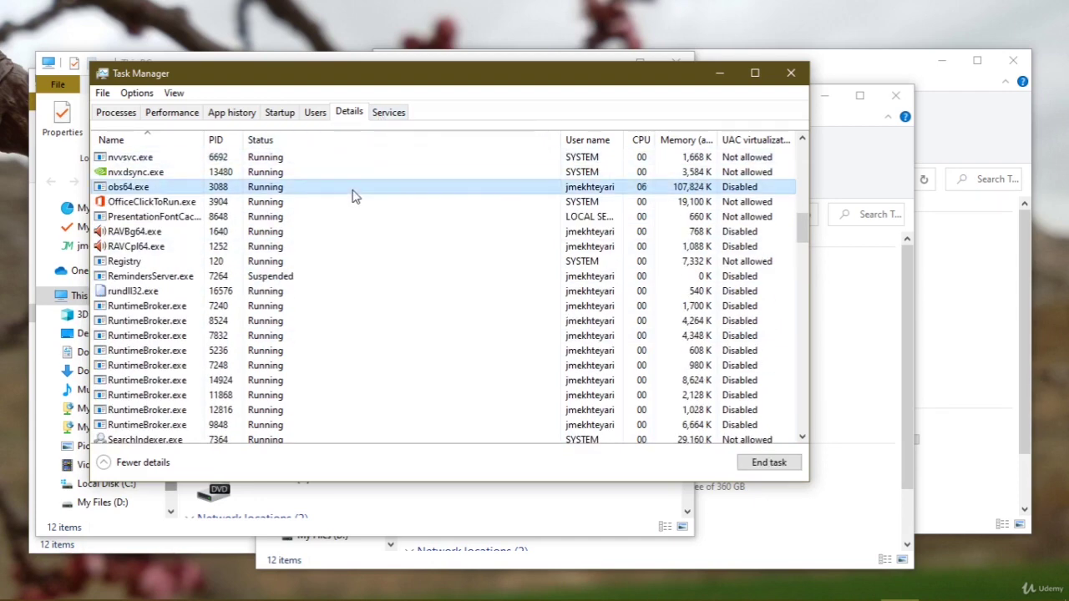
{"action": "right_click", "coordinate": [353, 194]}
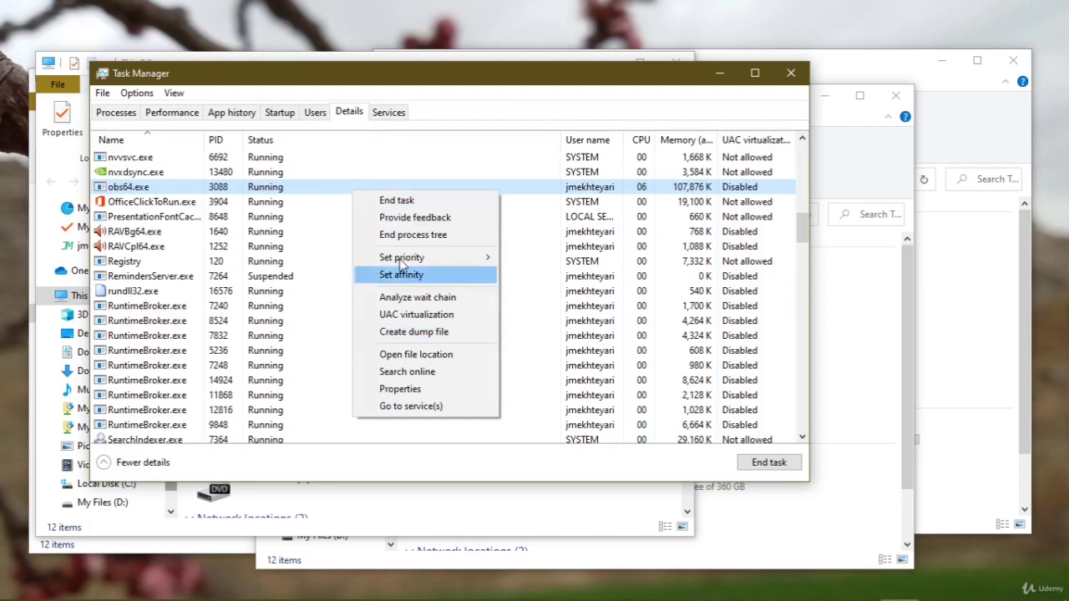
- Browse the Windows services, show the actions available for the ekrn service, and dismiss them
{"action": "left_click", "coordinate": [378, 111]}
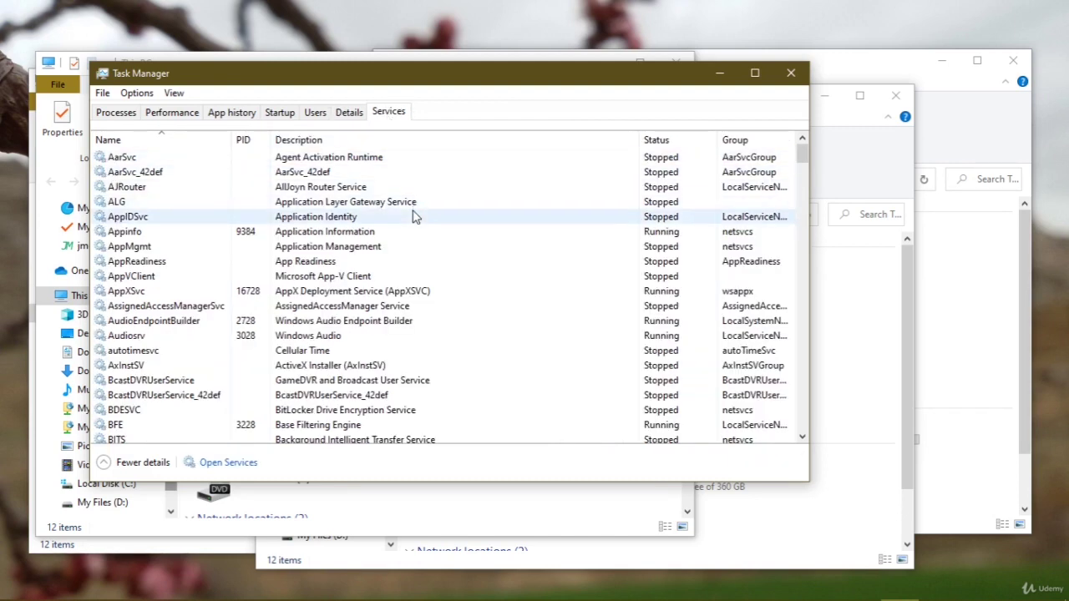
{"action": "scroll", "coordinate": [396, 207], "scroll_direction": "down", "scroll_amount": 2}
{"action": "scroll", "coordinate": [350, 200], "scroll_direction": "up", "scroll_amount": 2}
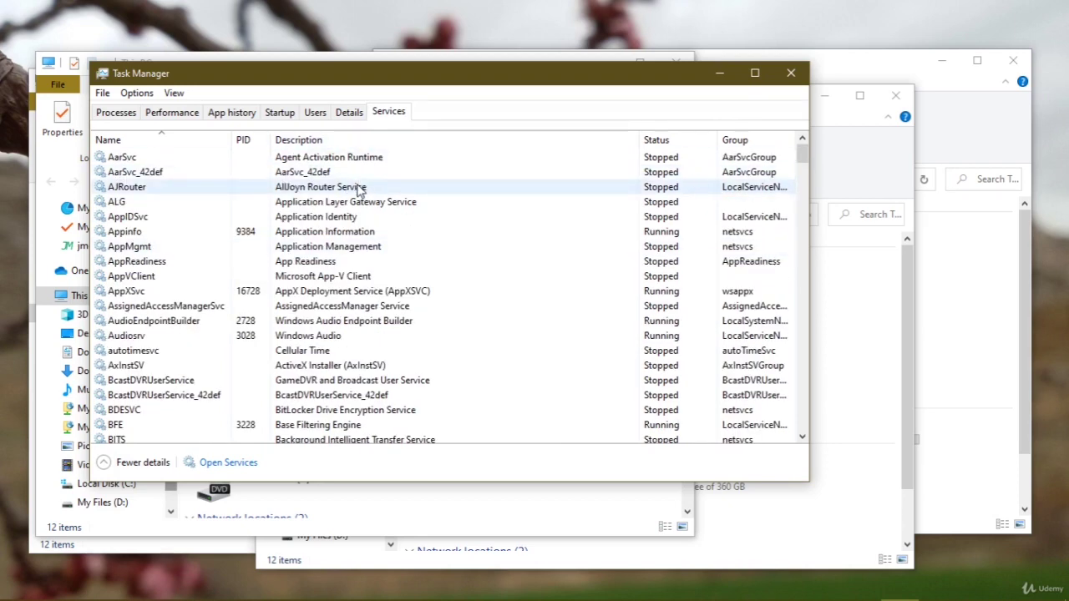
{"action": "scroll", "coordinate": [354, 194], "scroll_direction": "down", "scroll_amount": 20}
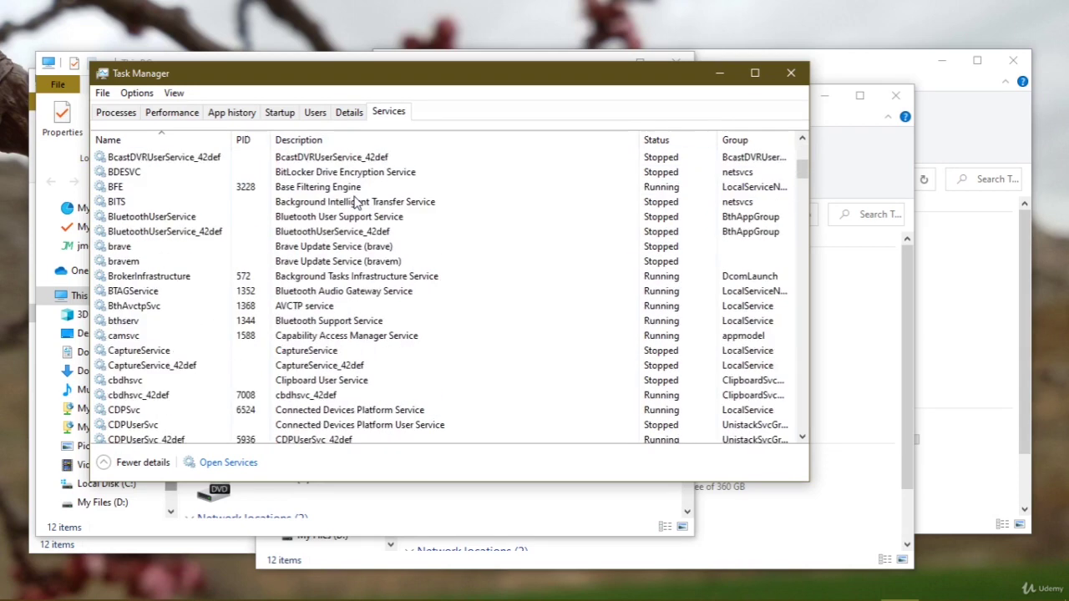
{"action": "right_click", "coordinate": [349, 224]}
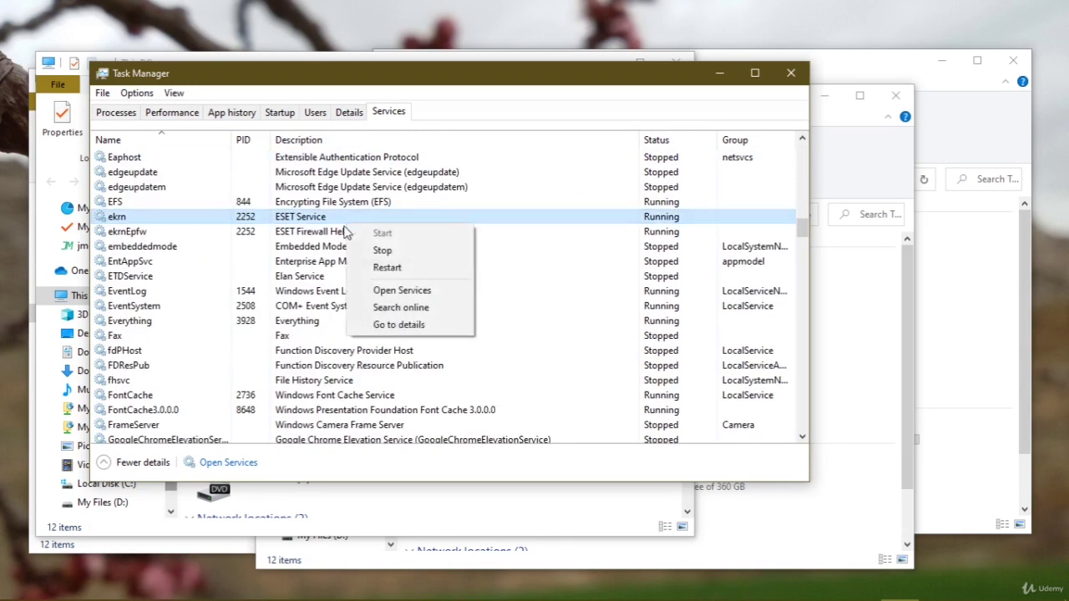
{"action": "left_click", "coordinate": [269, 309]}
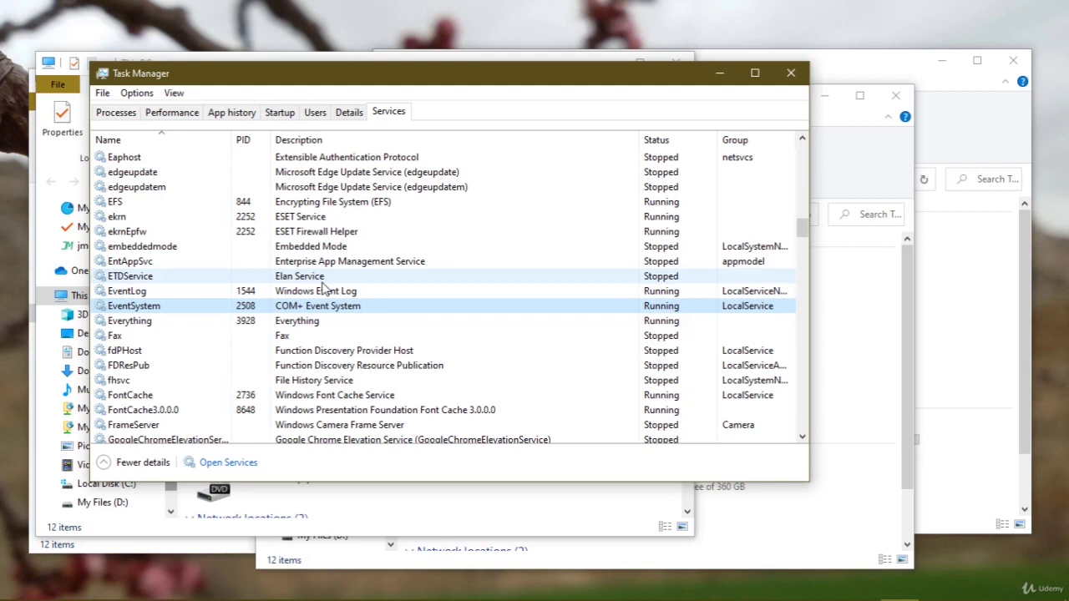
- Go back through Task Manager's views from Details to Performance, and show the context options for Memory
{"action": "left_click", "coordinate": [351, 114]}
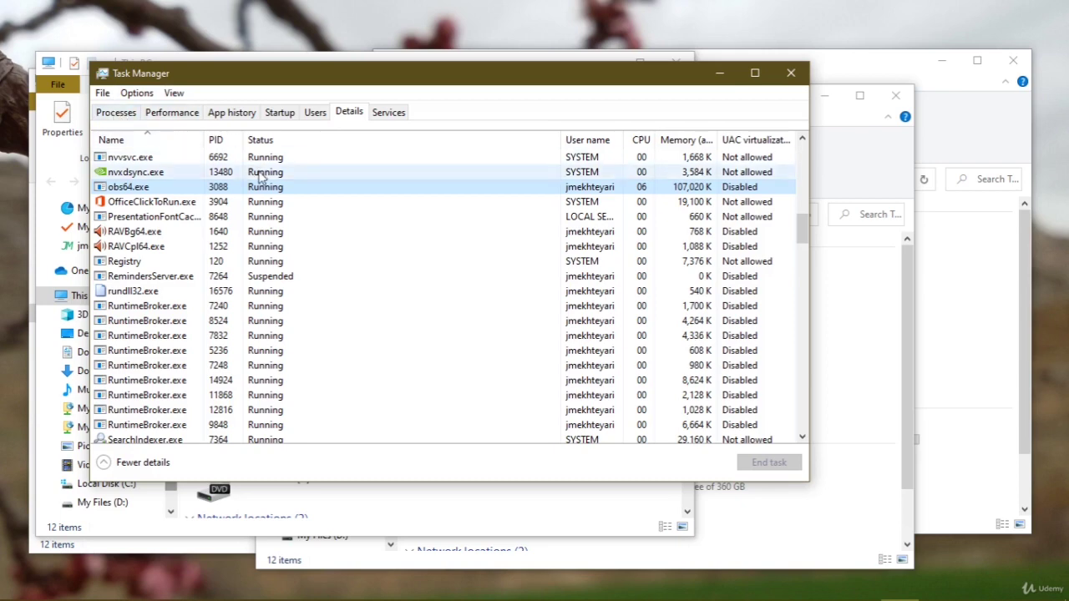
{"action": "scroll", "coordinate": [251, 213], "scroll_direction": "up", "scroll_amount": 15}
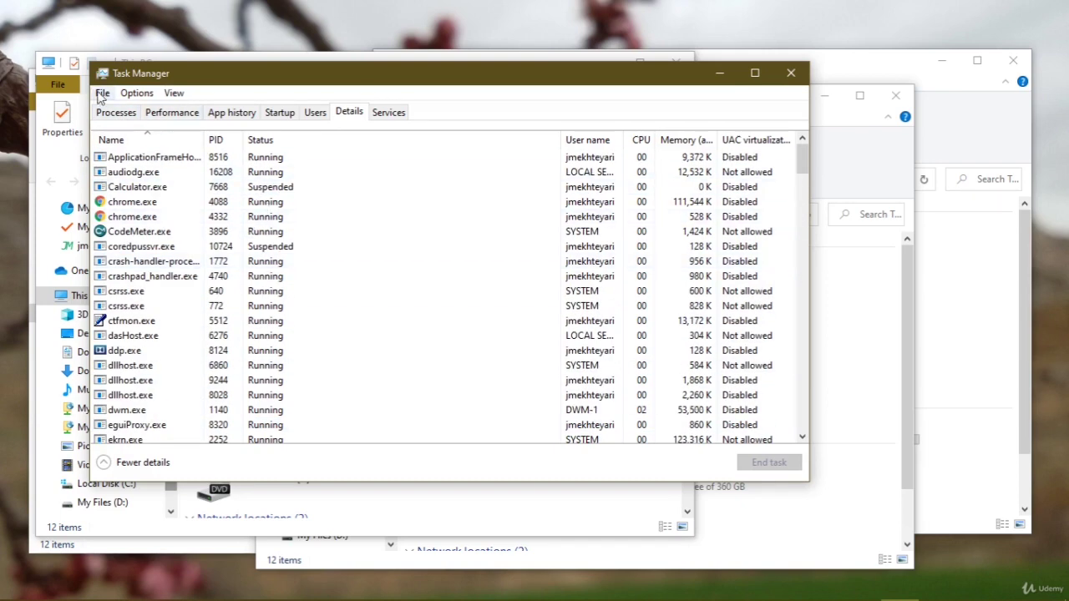
{"action": "left_click", "coordinate": [388, 112]}
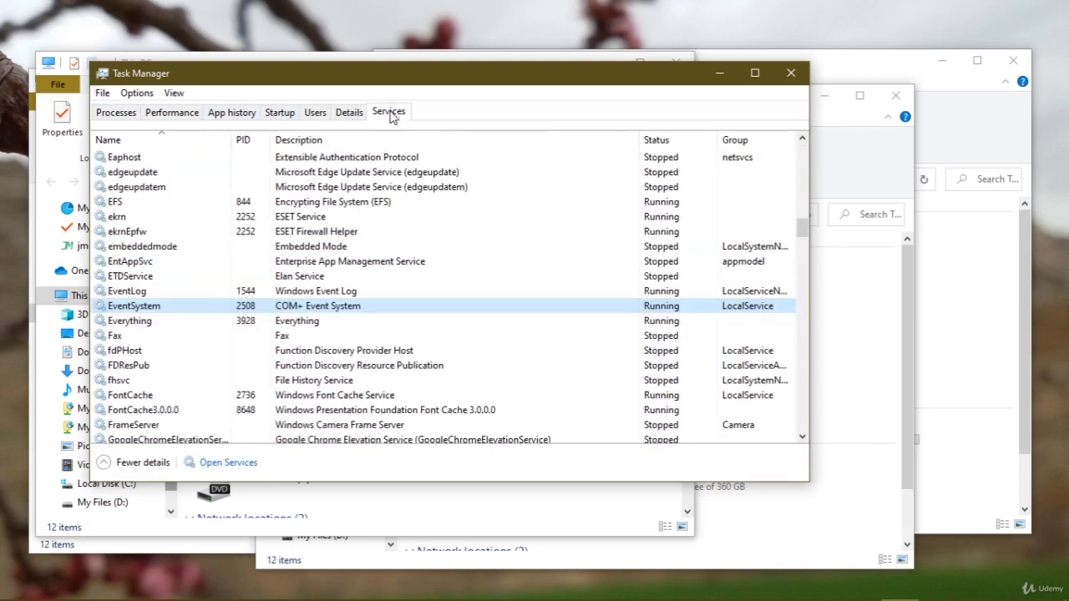
{"action": "left_click", "coordinate": [314, 111]}
{"action": "left_click", "coordinate": [280, 112]}
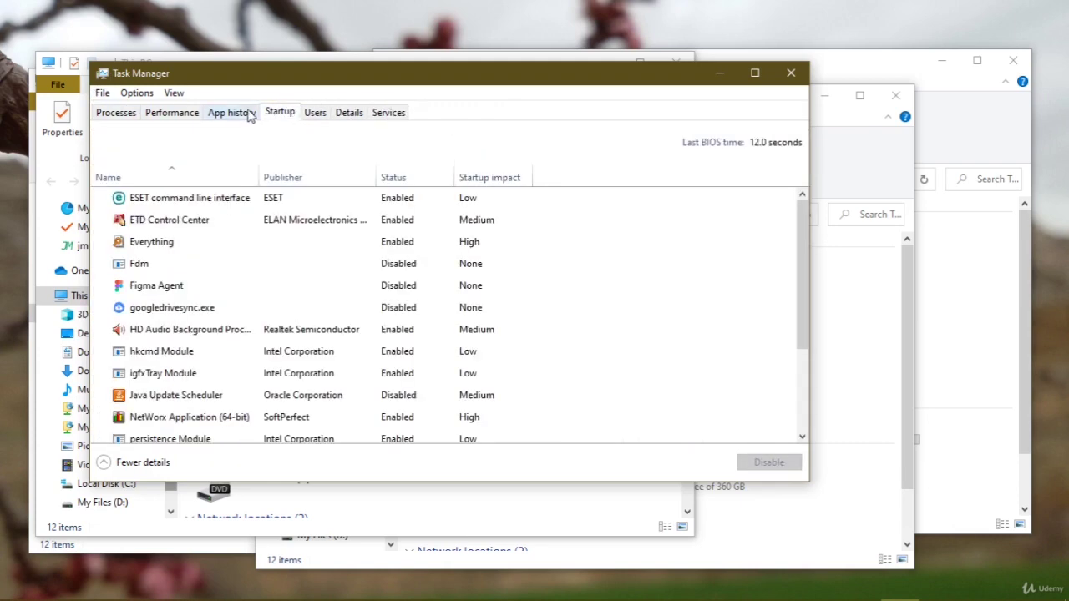
{"action": "left_click", "coordinate": [231, 112]}
{"action": "left_click", "coordinate": [117, 112]}
{"action": "left_click", "coordinate": [171, 112]}
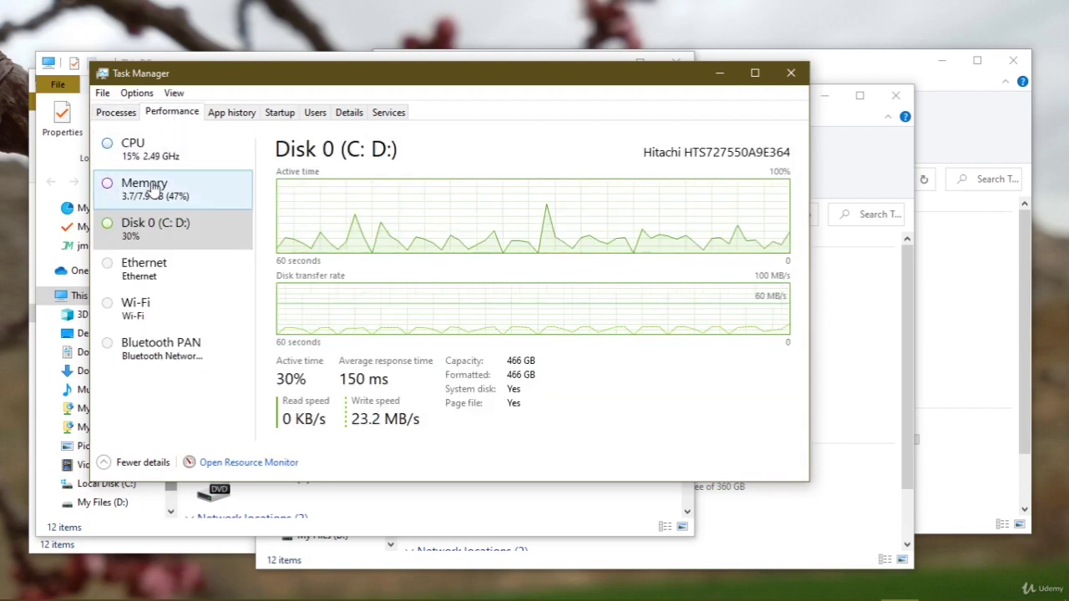
{"action": "right_click", "coordinate": [153, 184]}
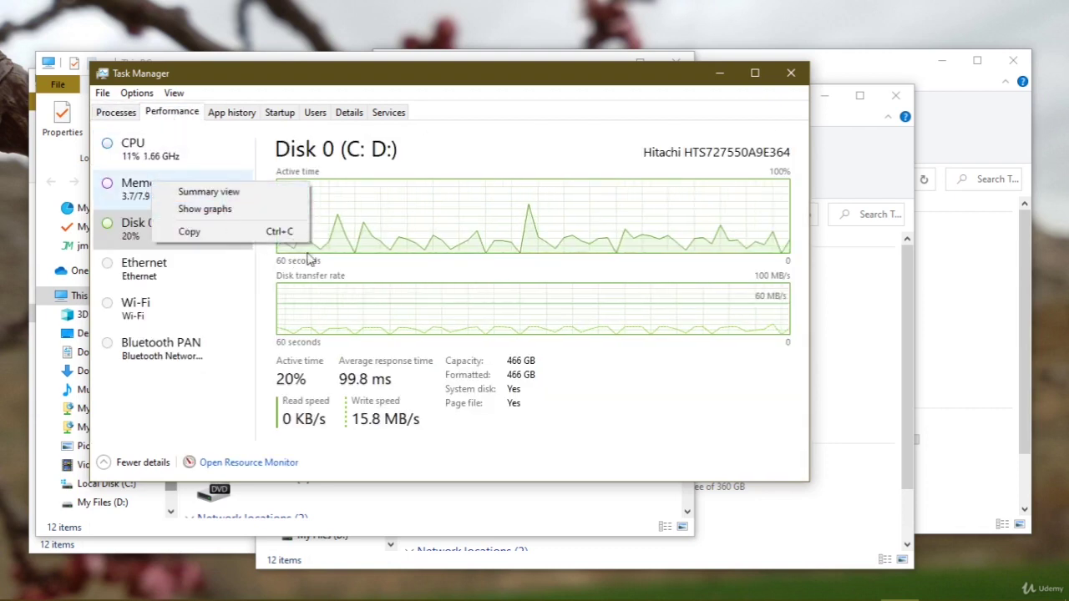
- Show the context options for the Client Server Runtime Process, including the Memory, Disk and Network resource value choices
{"action": "left_click", "coordinate": [117, 112]}
{"action": "right_click", "coordinate": [251, 221]}
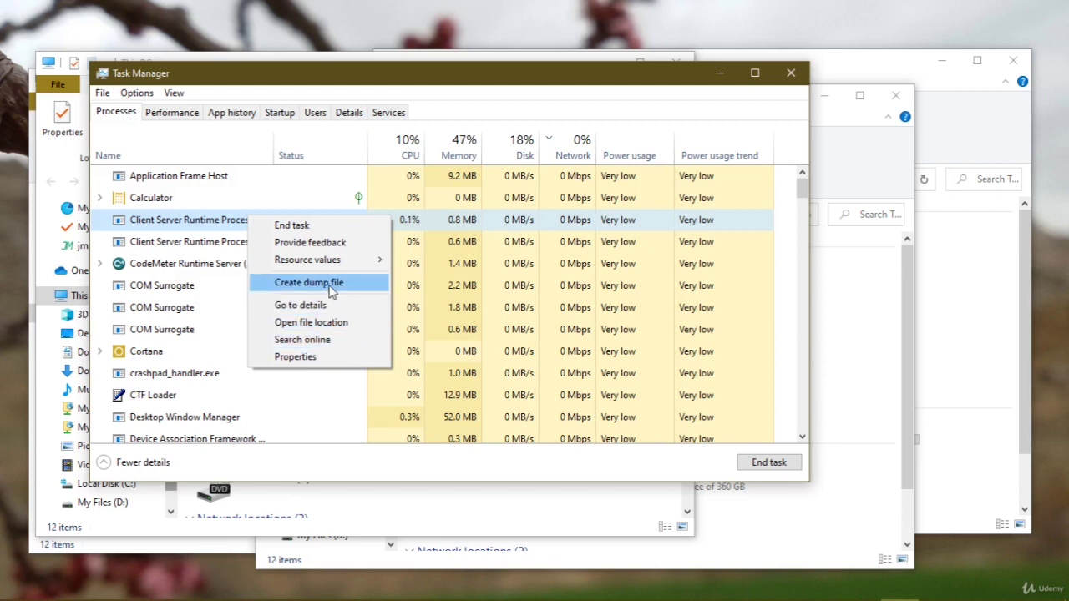
{"action": "mouse_move", "coordinate": [326, 264]}
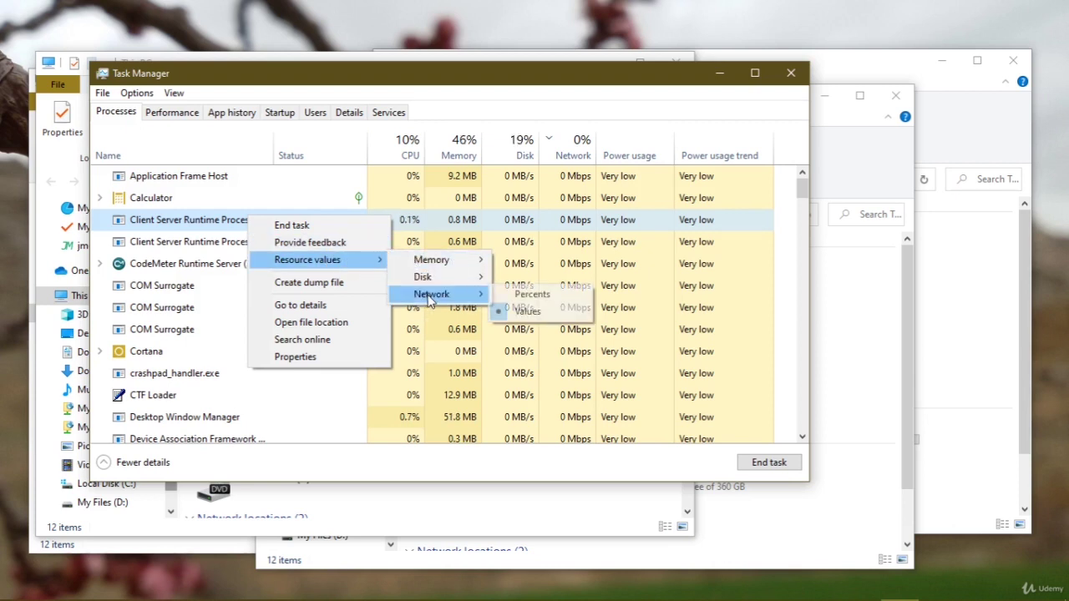
{"action": "mouse_move", "coordinate": [438, 275]}
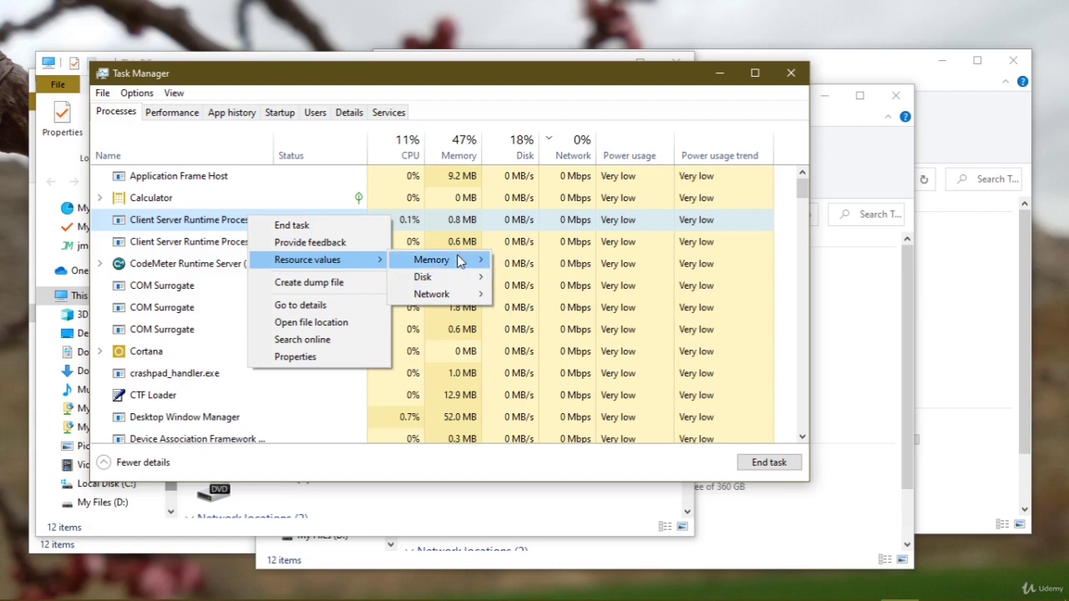
{"action": "mouse_move", "coordinate": [457, 257]}
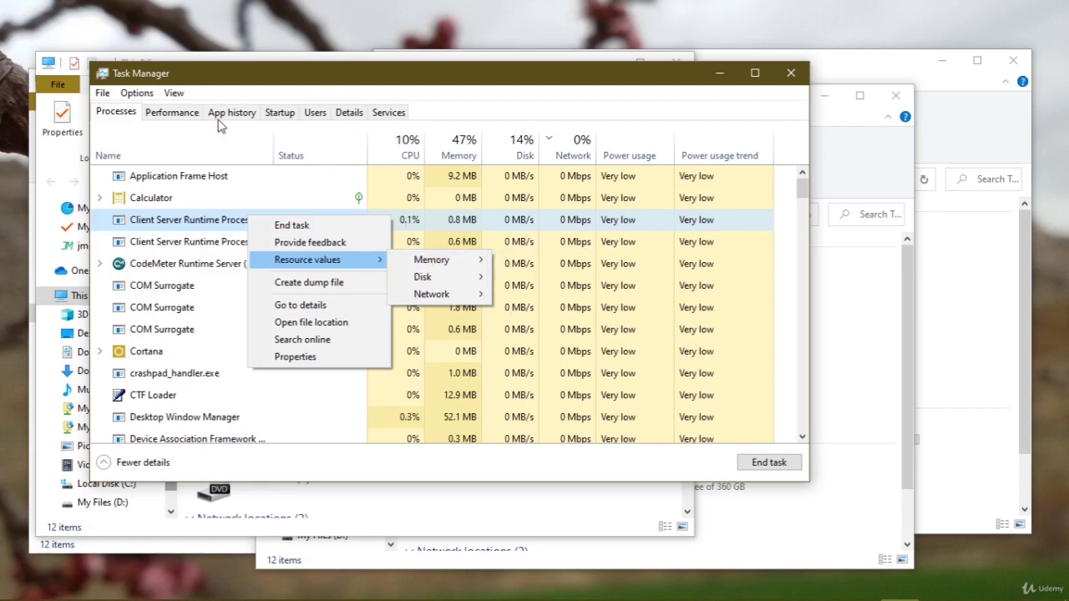
- Return to the app usage history, show the context option for Alarms & Clock, and dismiss it
{"action": "left_click", "coordinate": [178, 113]}
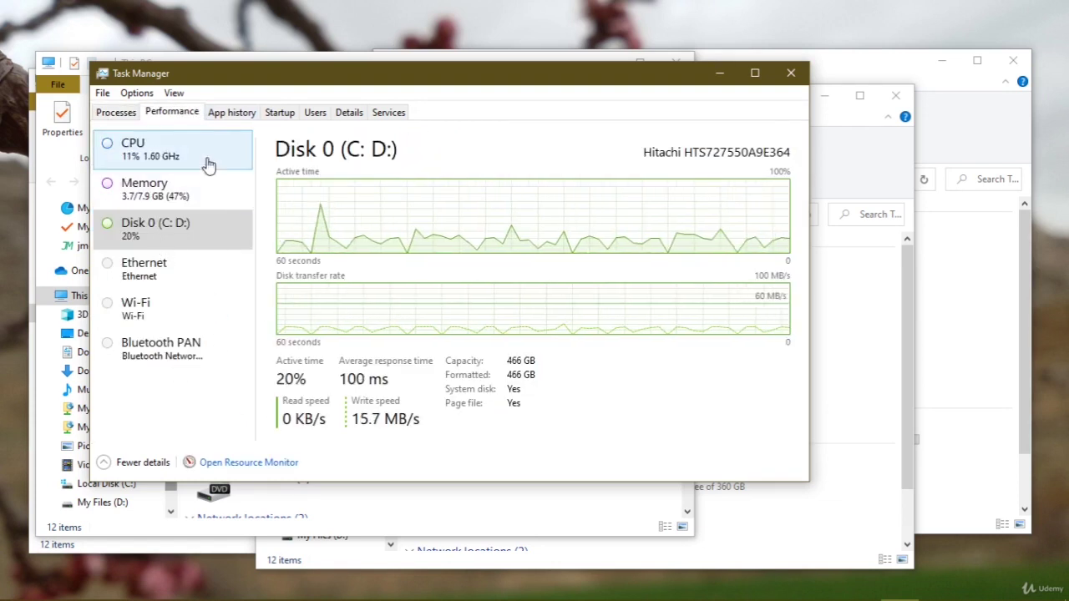
{"action": "left_click", "coordinate": [232, 112]}
{"action": "right_click", "coordinate": [245, 243]}
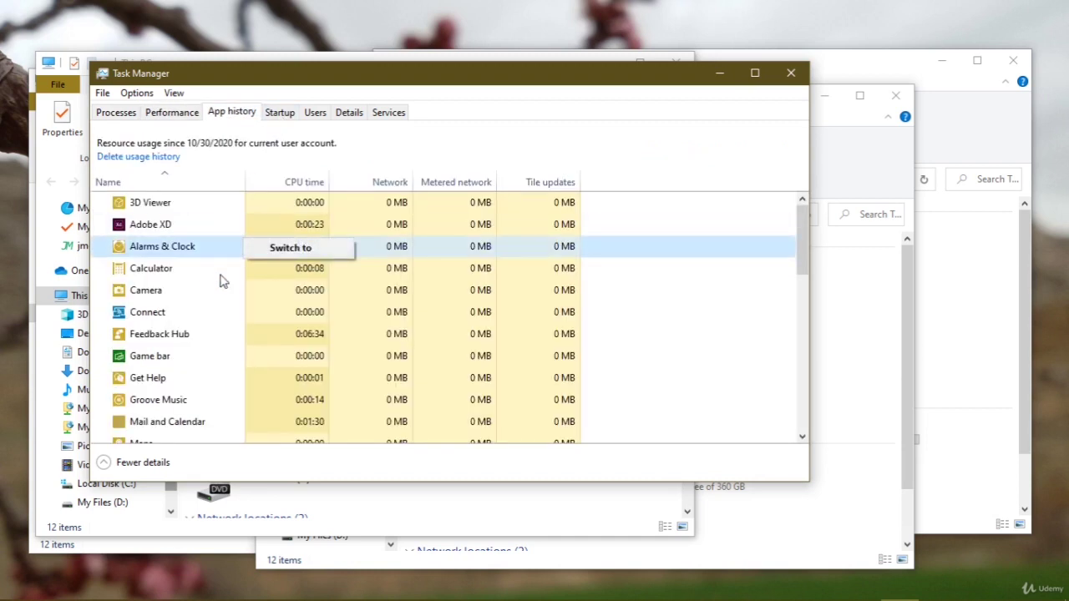
{"action": "left_click", "coordinate": [222, 261]}
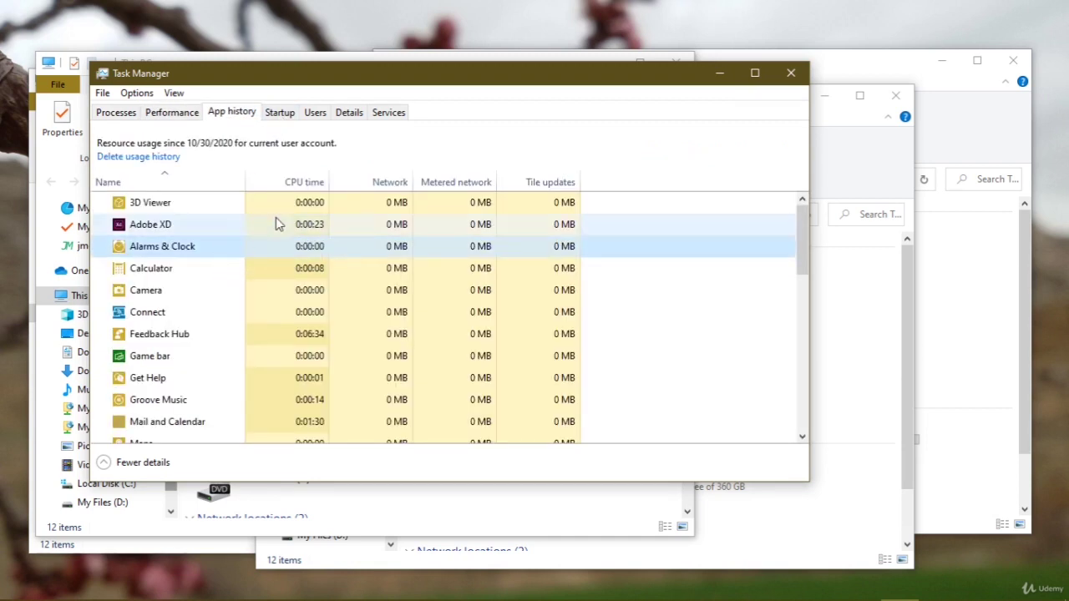
- Select Fdm and the HD Audio background process among the startup programs, and show the context options for Figma Agent
{"action": "left_click", "coordinate": [280, 112]}
{"action": "left_click", "coordinate": [224, 264]}
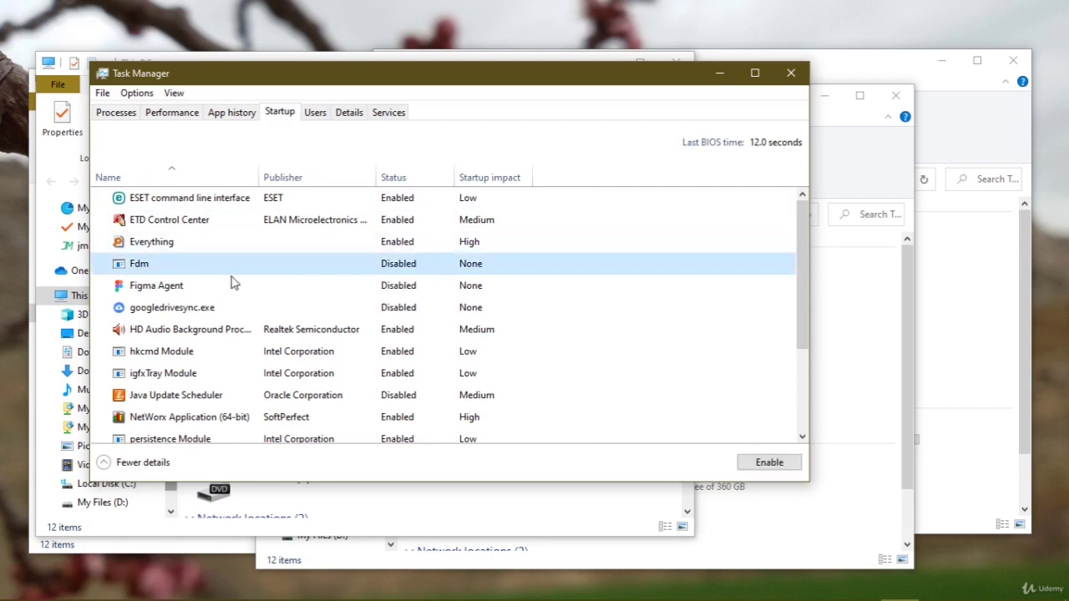
{"action": "left_click", "coordinate": [216, 330]}
{"action": "right_click", "coordinate": [194, 284]}
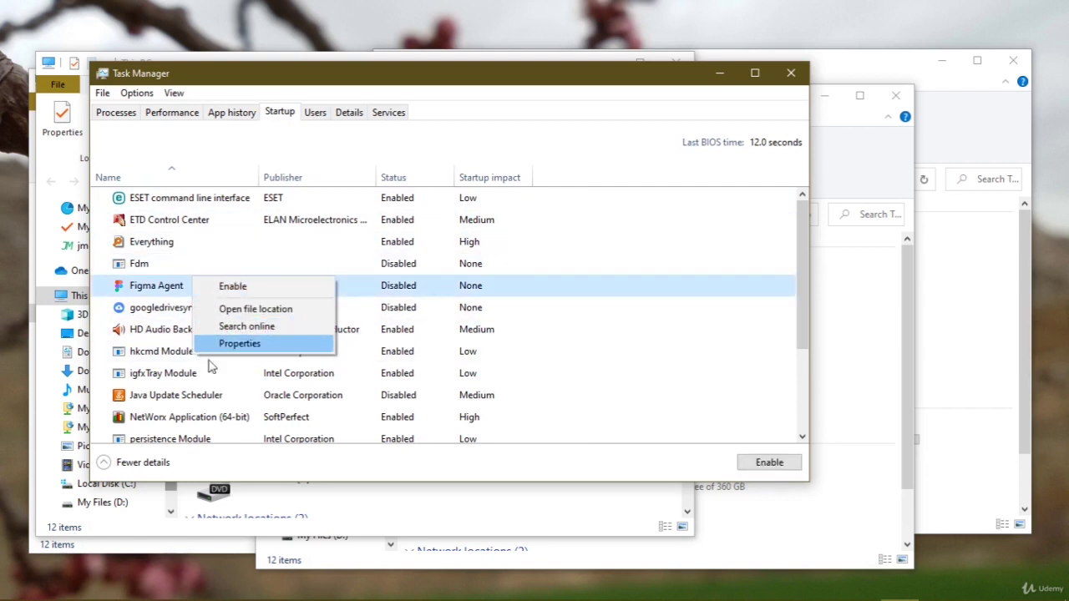
- Look through the Users, Details, Services and Processes views, ending on the Performance view of Disk 0 (C: D:)
{"action": "left_click", "coordinate": [315, 112]}
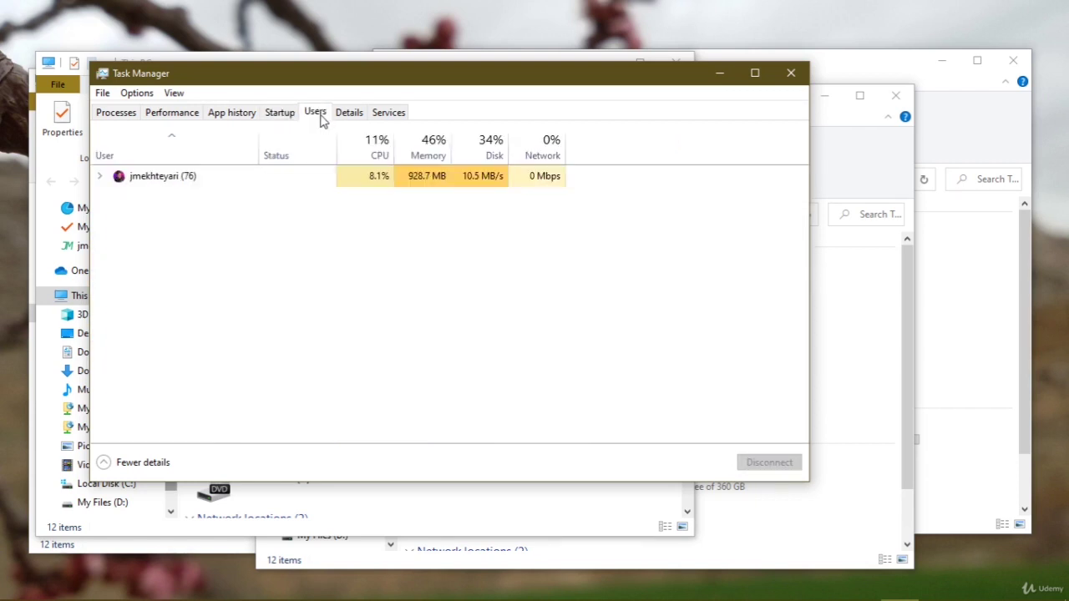
{"action": "left_click", "coordinate": [344, 117]}
{"action": "left_click", "coordinate": [388, 117]}
{"action": "left_click", "coordinate": [177, 117]}
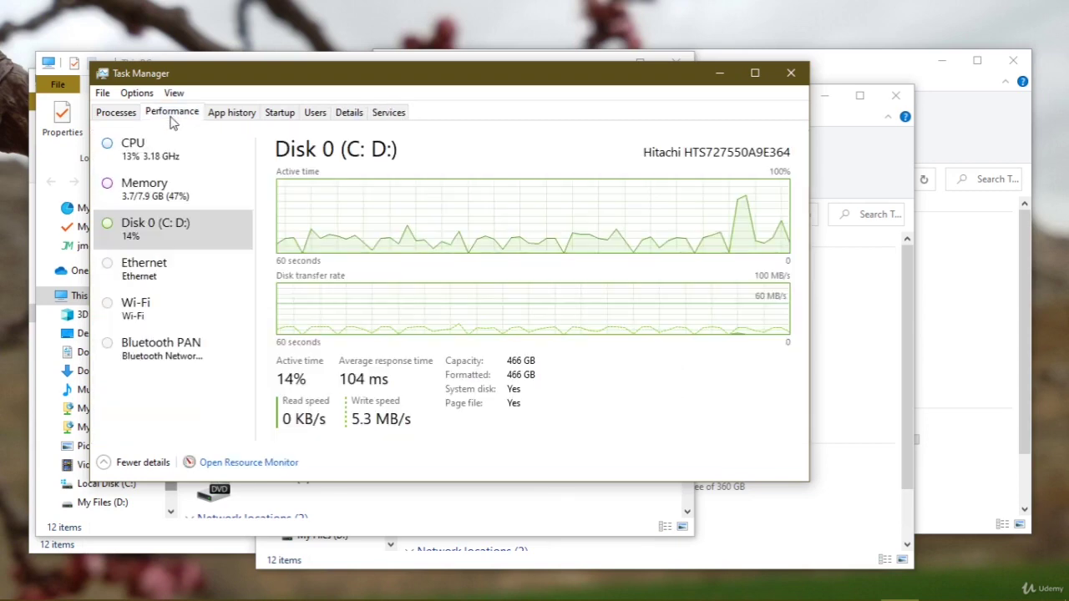
{"action": "left_click", "coordinate": [117, 113]}
{"action": "left_click", "coordinate": [167, 115]}
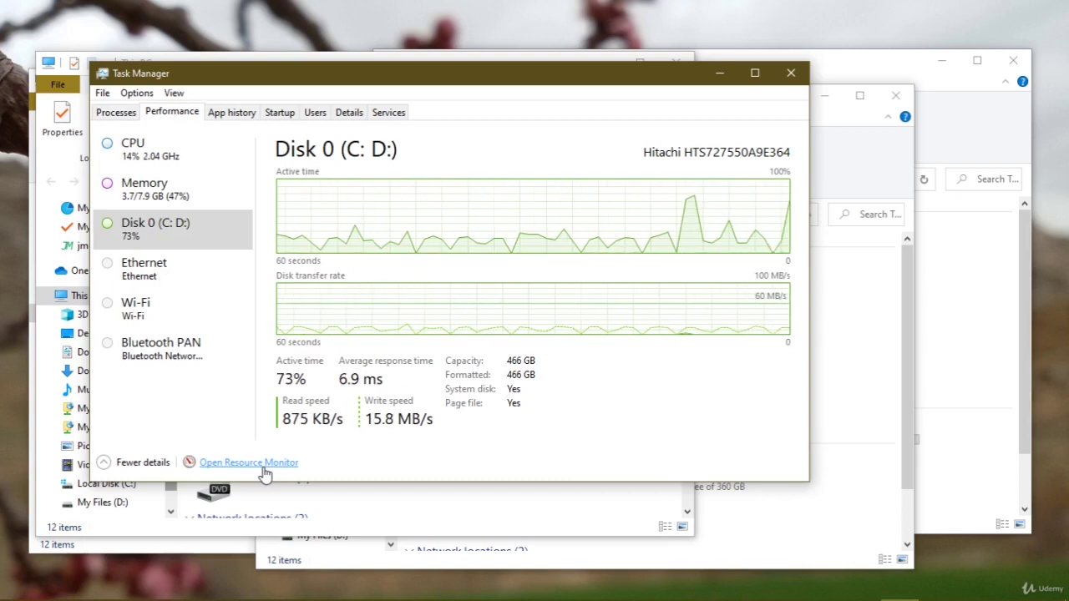
- Open Resource Monitor from the disk performance view and look through its CPU, Memory, Disk and Network views
{"action": "left_click", "coordinate": [262, 466]}
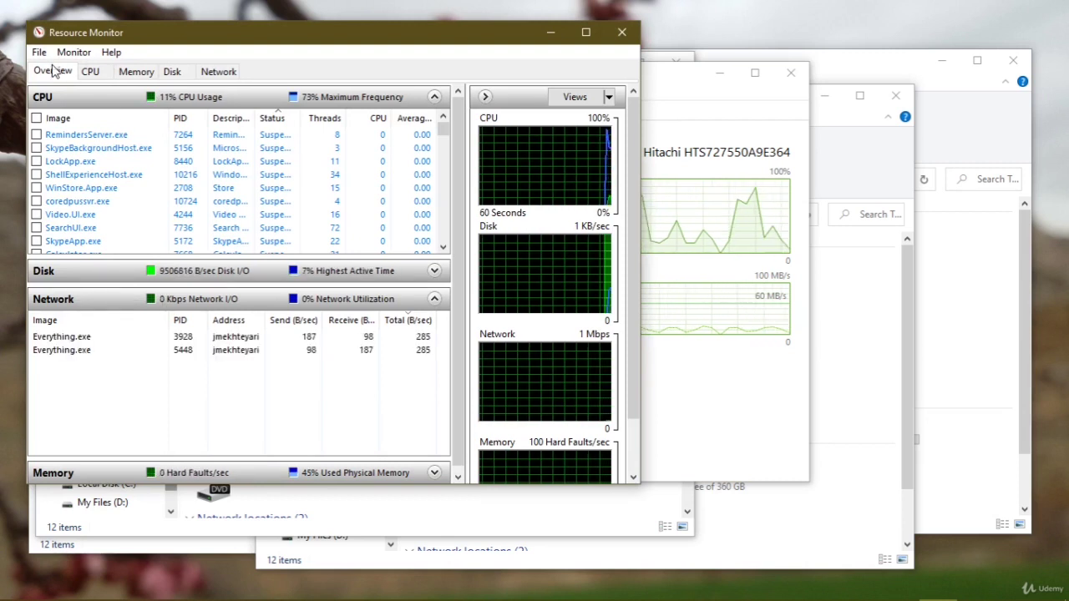
{"action": "left_click", "coordinate": [92, 72]}
{"action": "left_click", "coordinate": [134, 72]}
{"action": "left_click", "coordinate": [173, 72]}
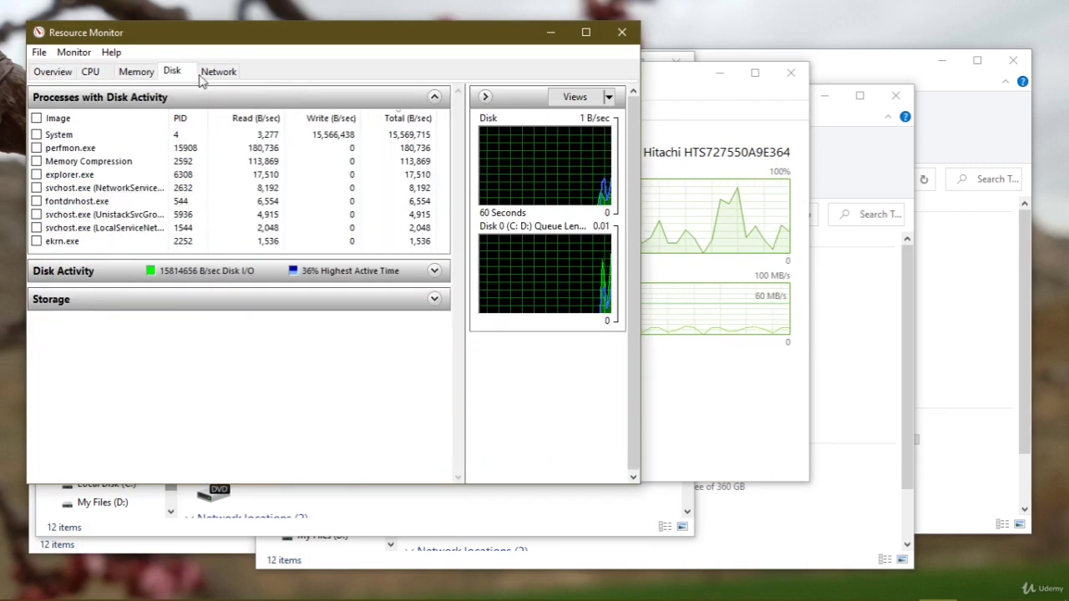
{"action": "left_click", "coordinate": [214, 72]}
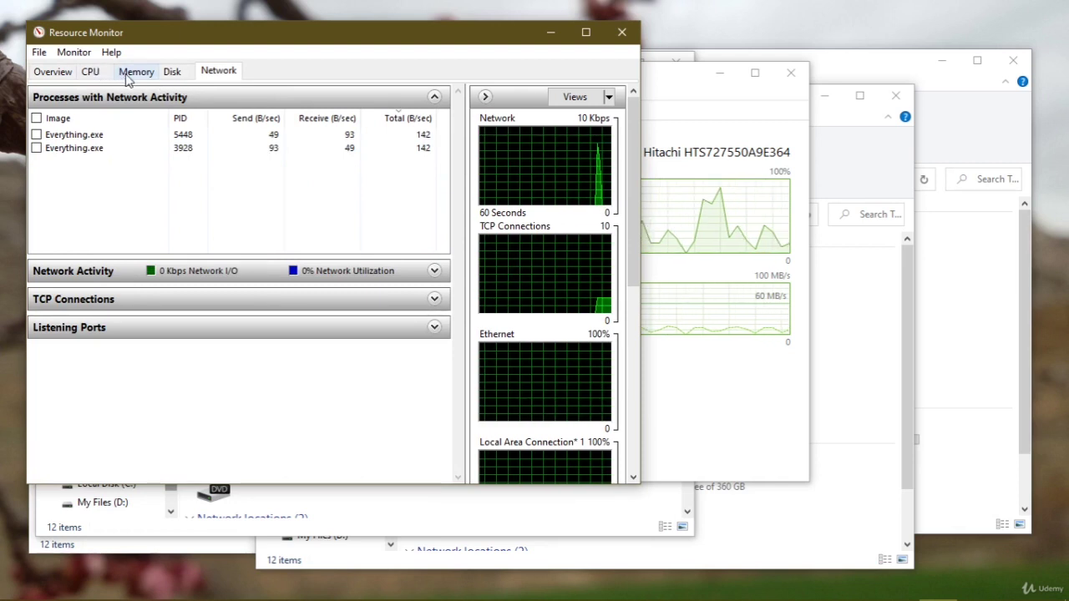
- Examine the CPU view's graphs down to CPU 7, and close both Resource Monitor and Task Manager
{"action": "left_click", "coordinate": [91, 72]}
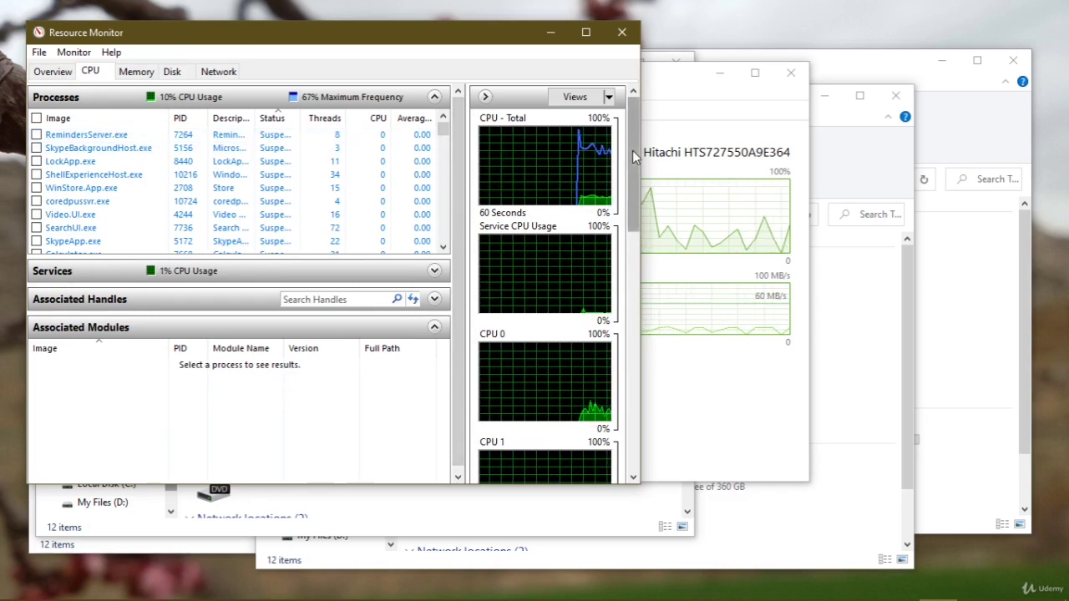
{"action": "left_click_drag", "start_coordinate": [632, 150], "coordinate": [651, 423]}
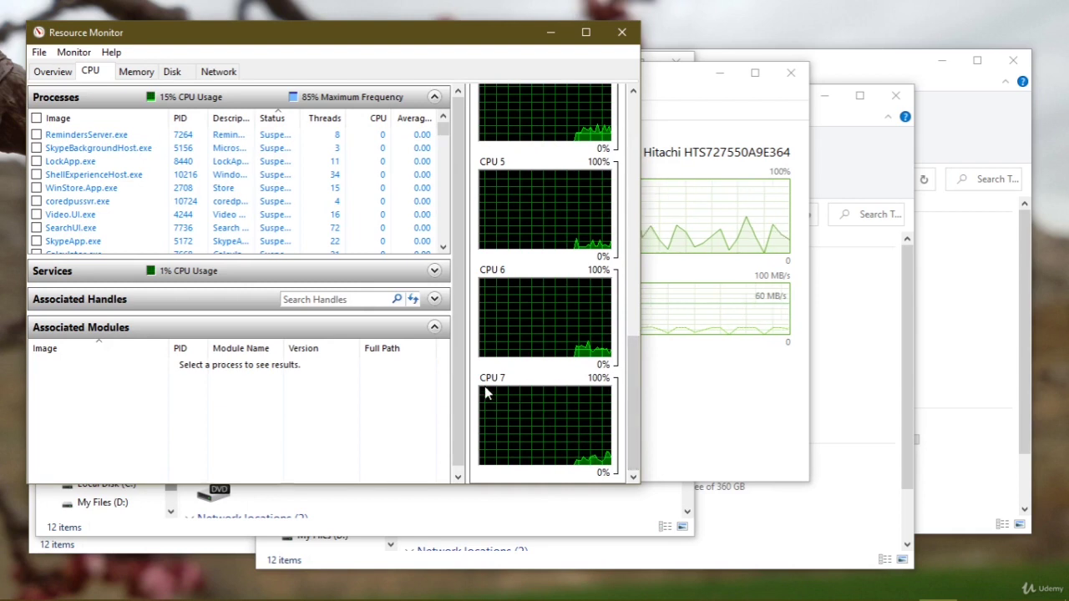
{"action": "left_click_drag", "start_coordinate": [635, 385], "coordinate": [634, 147]}
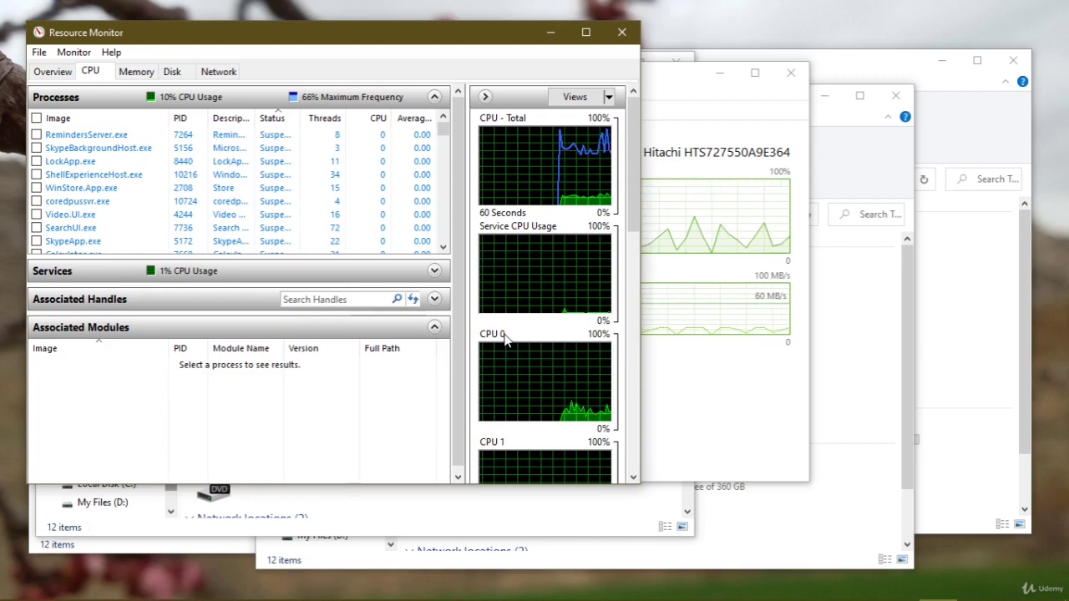
{"action": "left_click", "coordinate": [622, 32]}
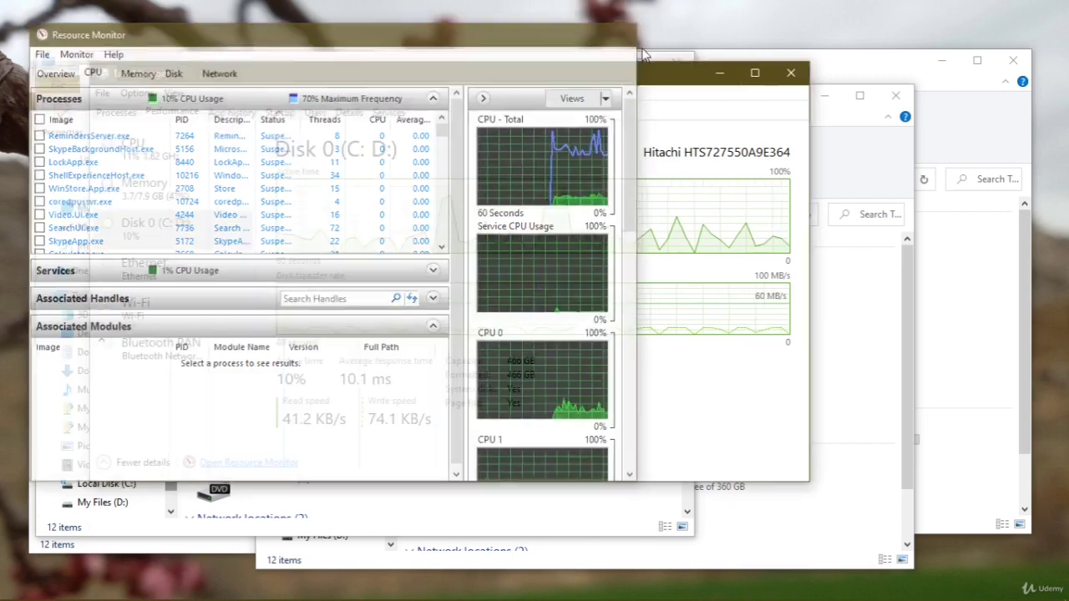
{"action": "left_click", "coordinate": [791, 73]}
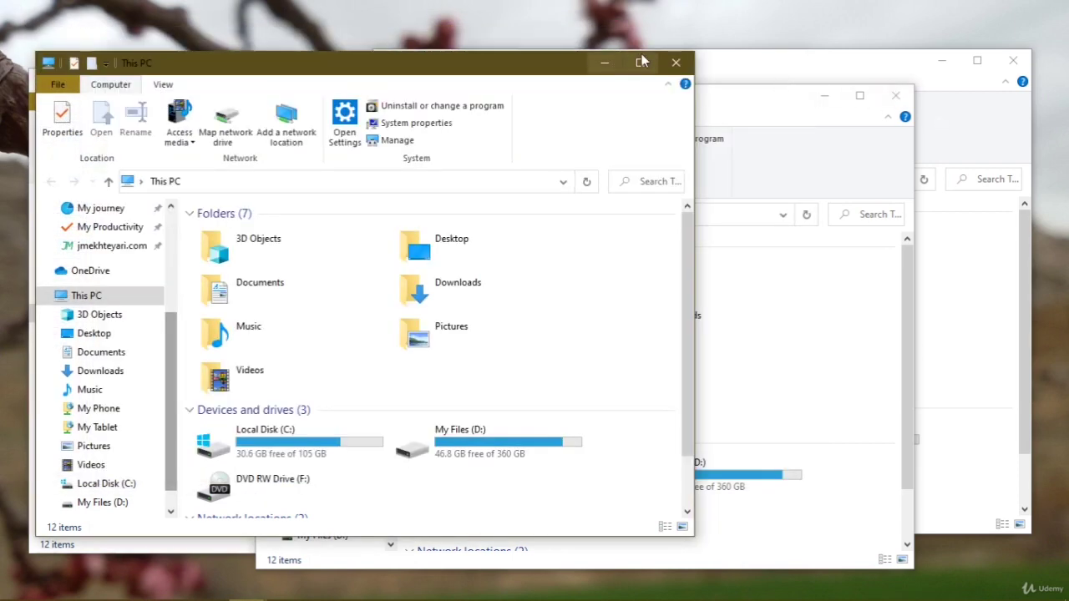
- Open the taskbar settings from the taskbar's context options and look through the page to its end
{"action": "right_click", "coordinate": [929, 595]}
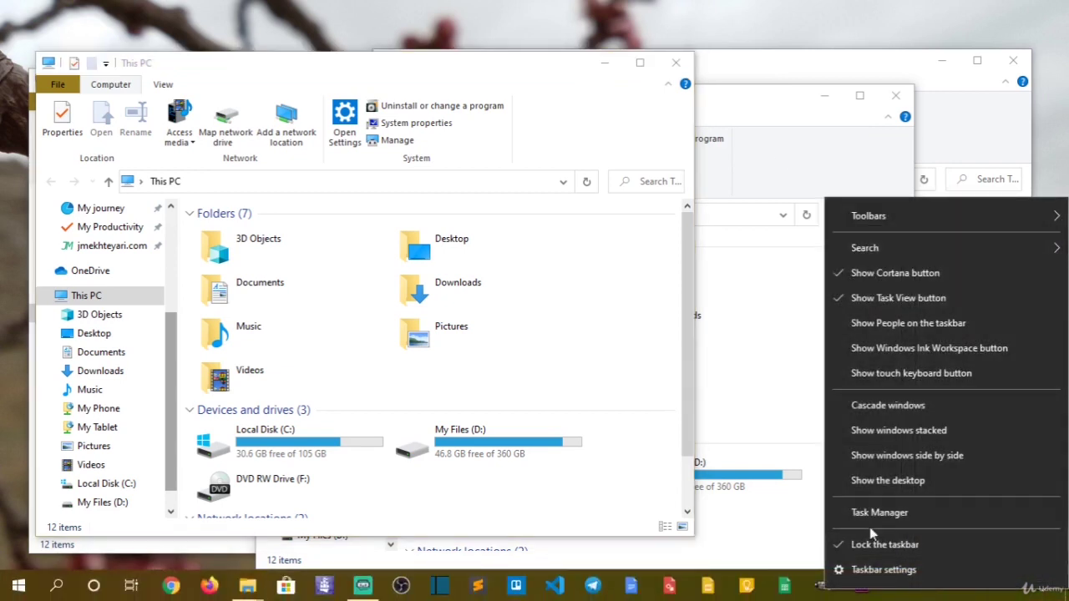
{"action": "left_click", "coordinate": [883, 570]}
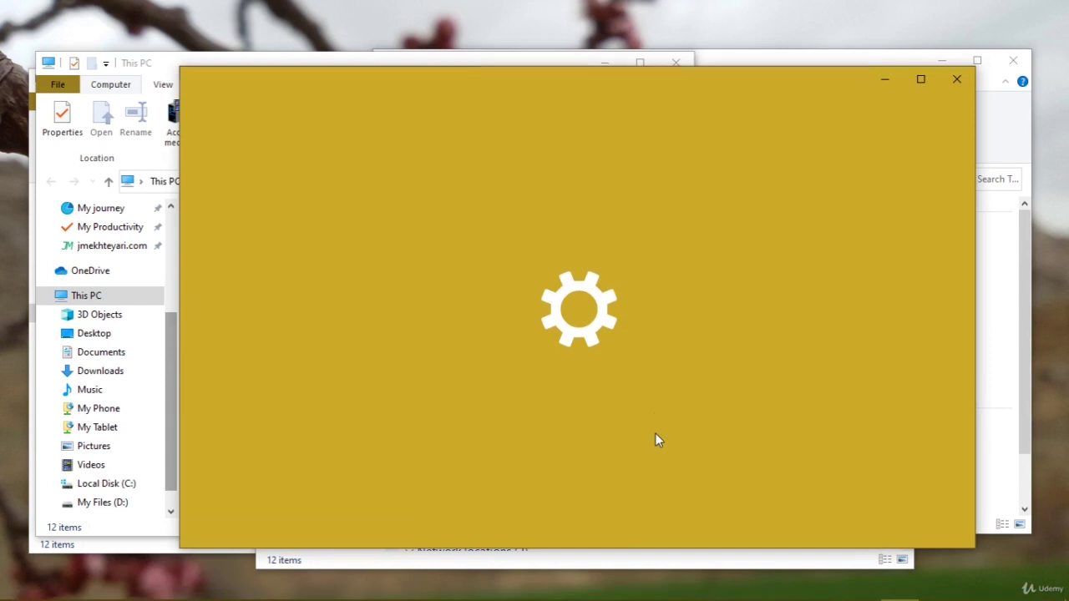
{"action": "scroll", "coordinate": [658, 439], "scroll_direction": "down", "scroll_amount": 10}
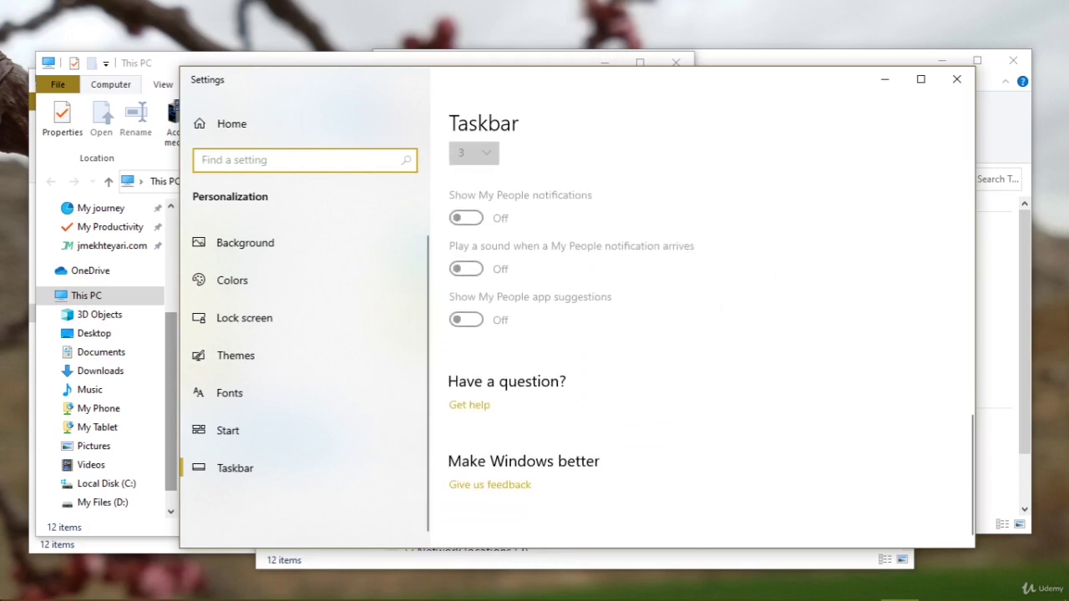
- Briefly show the Start menu, and close the Settings window and all open This PC windows
{"action": "left_click", "coordinate": [18, 587]}
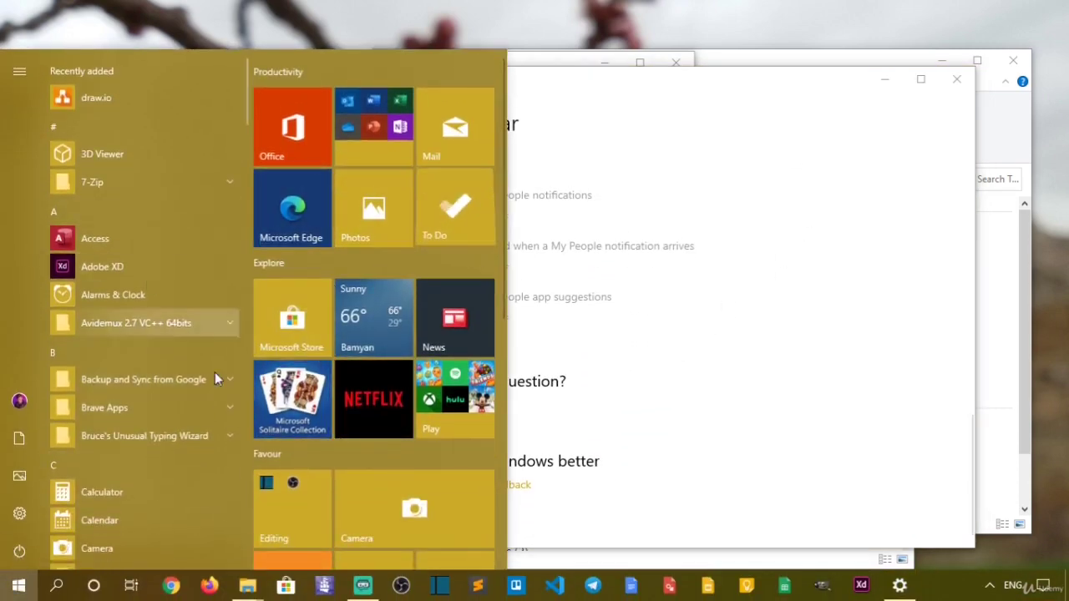
{"action": "left_click", "coordinate": [972, 155]}
{"action": "left_click", "coordinate": [969, 78]}
{"action": "left_click", "coordinate": [1013, 61]}
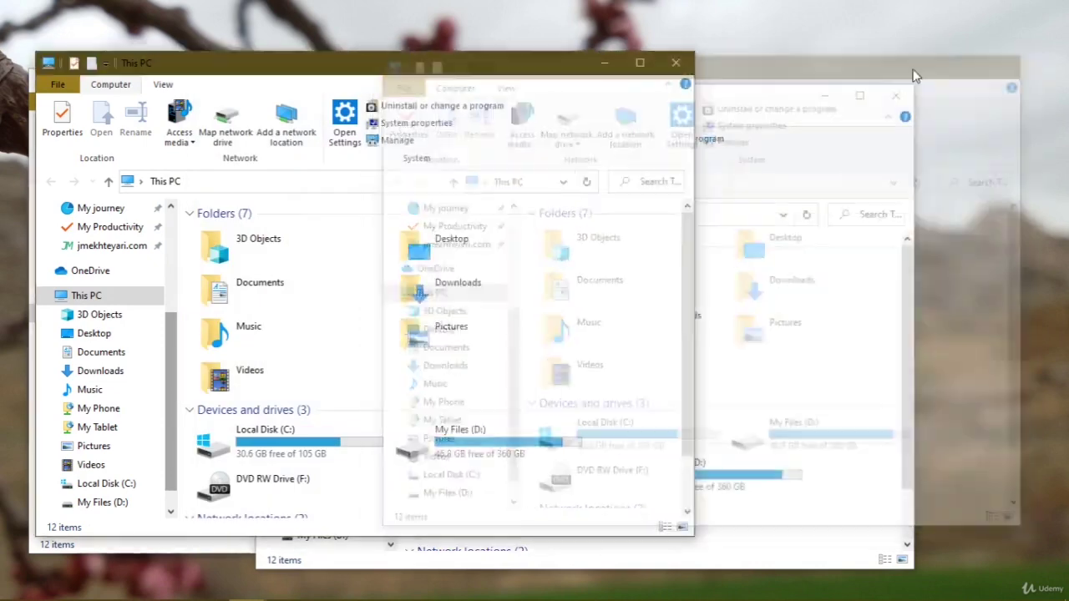
{"action": "left_click", "coordinate": [677, 64]}
{"action": "left_click", "coordinate": [894, 96]}
{"action": "left_click", "coordinate": [669, 80]}
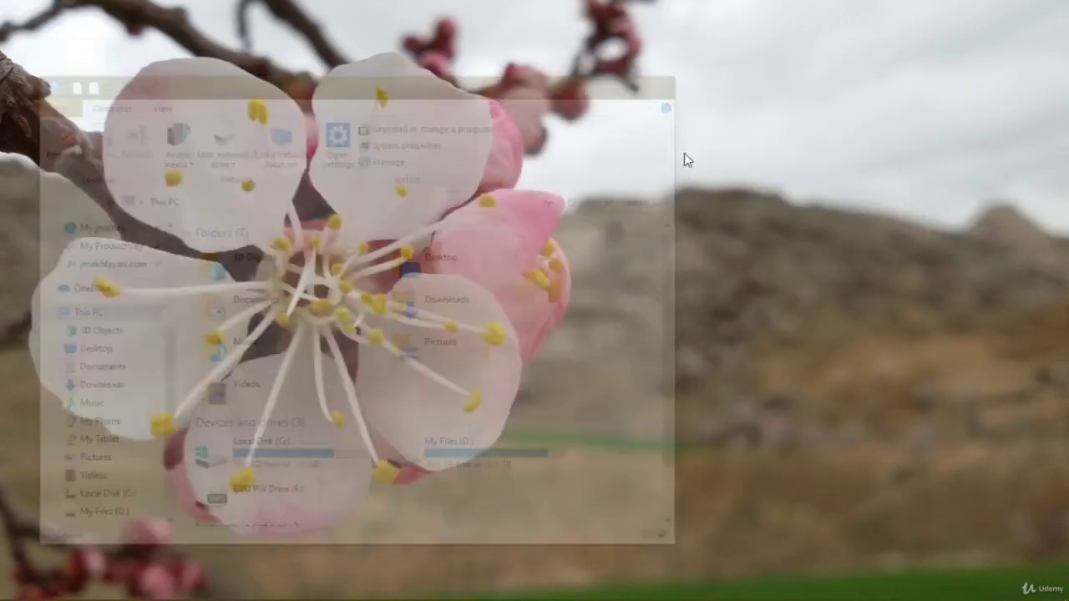
- Show the taskbar's context options with no windows open, and dismiss them
{"action": "right_click", "coordinate": [903, 590]}
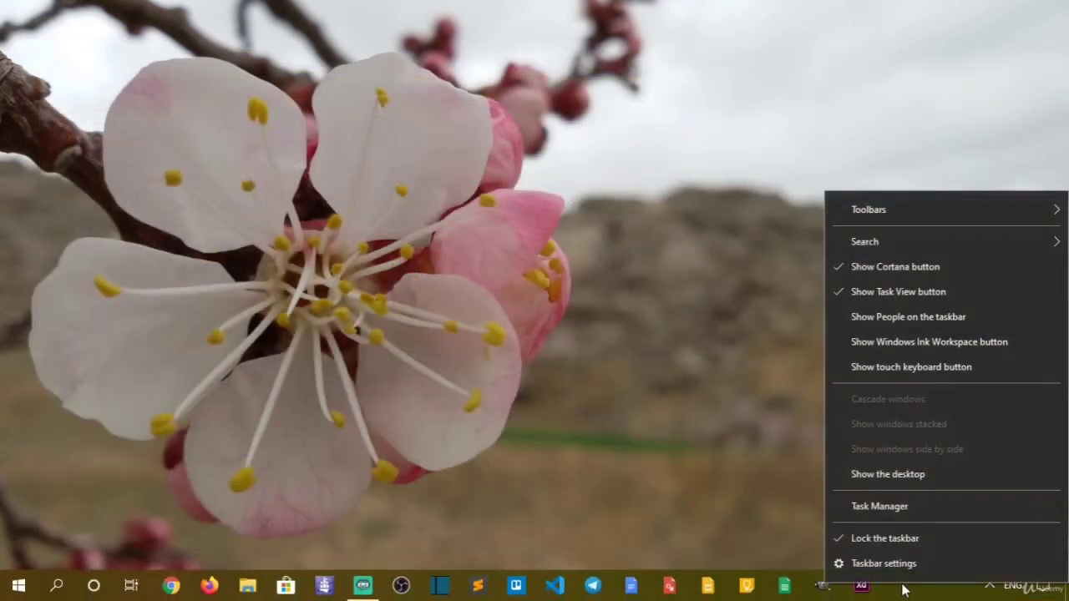
{"action": "left_click", "coordinate": [320, 457]}
{"action": "key", "text": "super"}
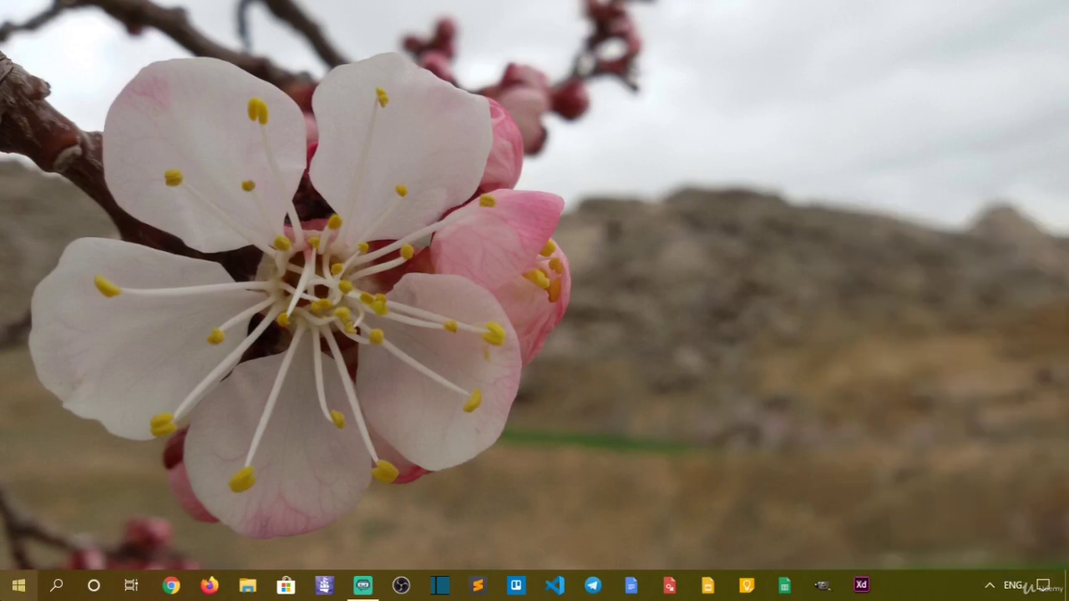